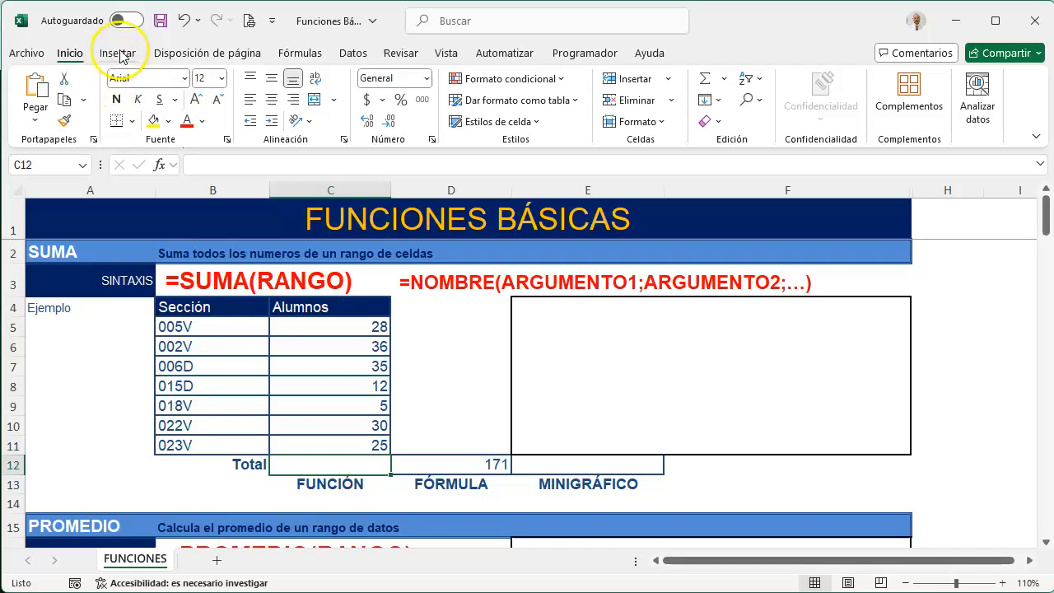
# Total the Alumnos column in C12 with the AutoSum function over the range C5:C11
pyautogui.click(300, 53)
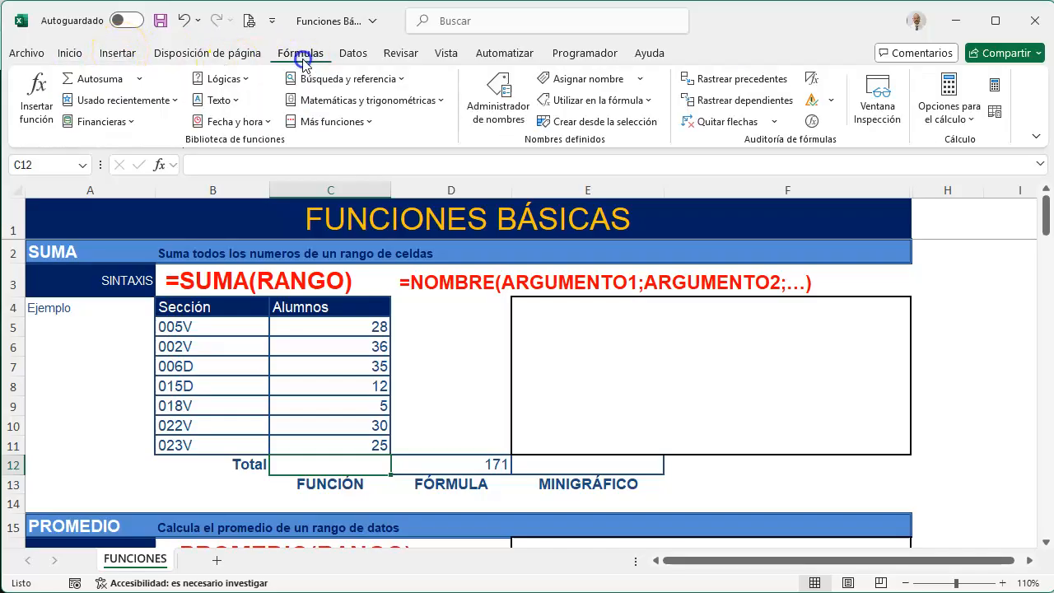
pyautogui.click(110, 80)
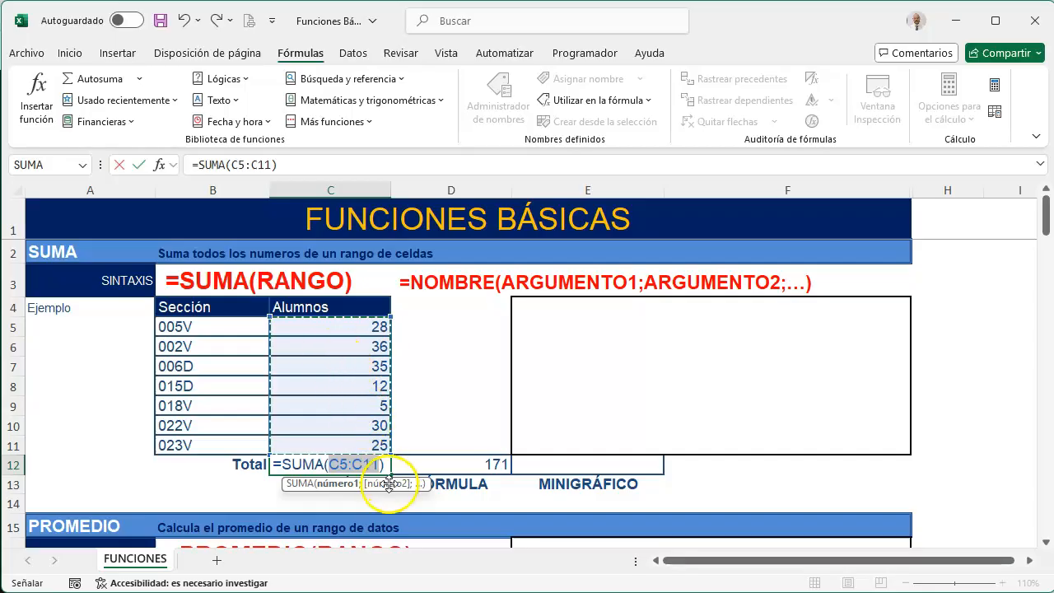
pyautogui.moveTo(347, 328); pyautogui.dragTo(335, 443)
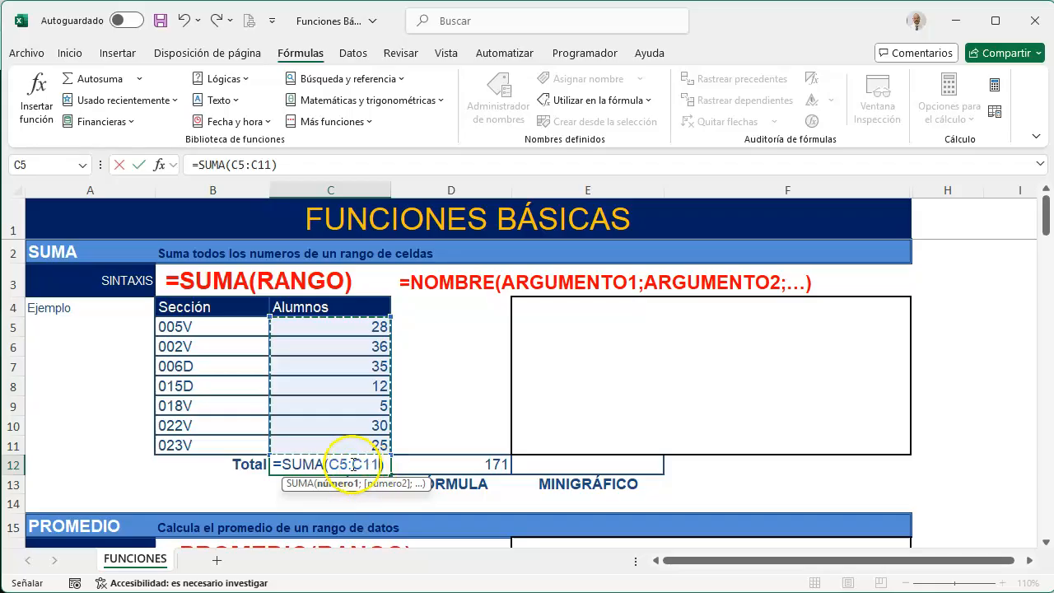
pyautogui.click(353, 329)
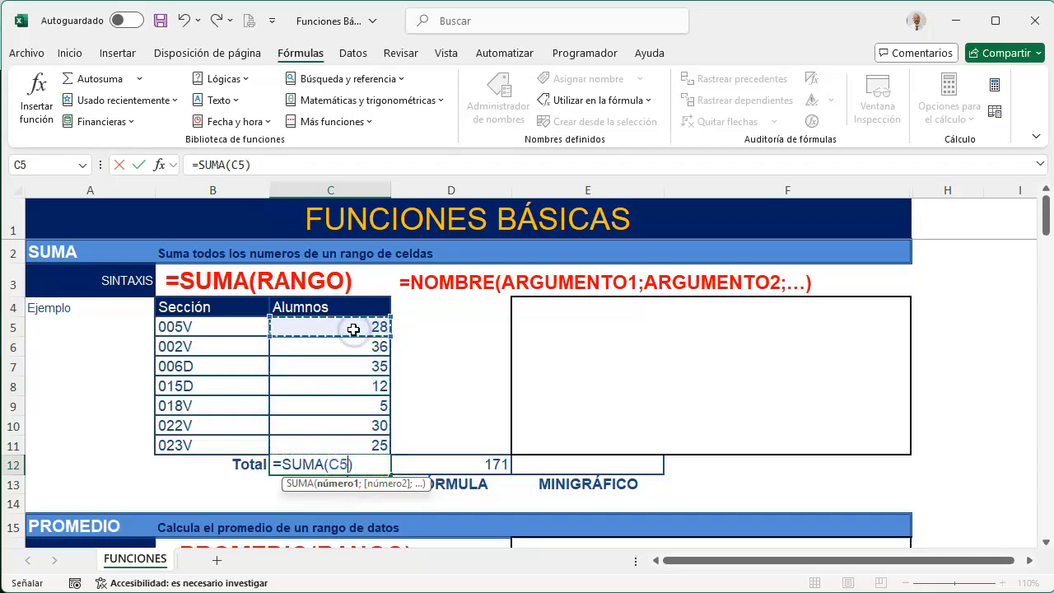
pyautogui.keyDown('ctrl'); pyautogui.click(332, 445); pyautogui.keyUp('ctrl')
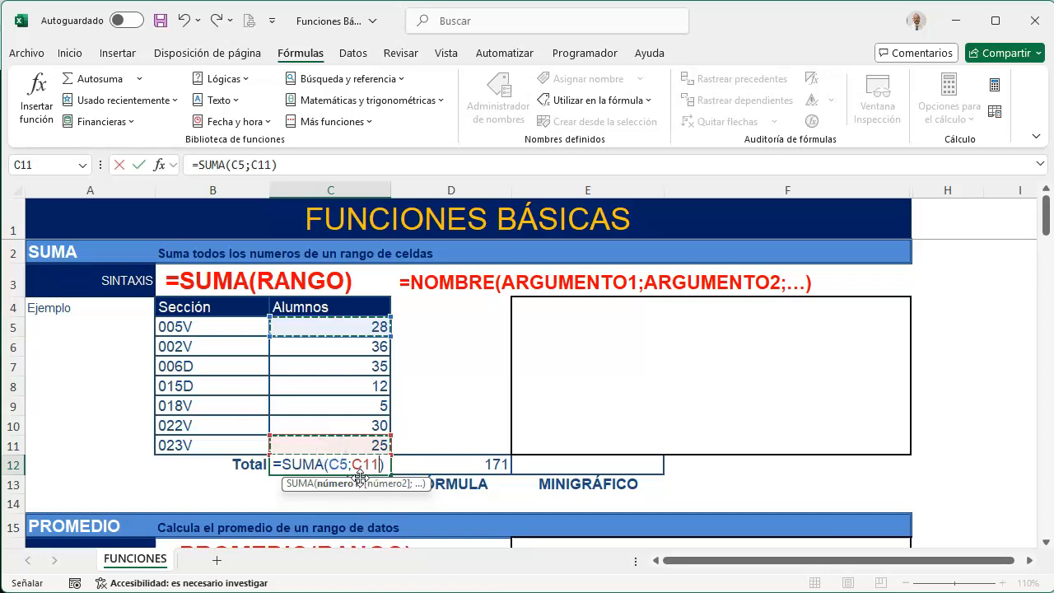
pyautogui.moveTo(334, 329); pyautogui.dragTo(320, 445)
pyautogui.press('Return')
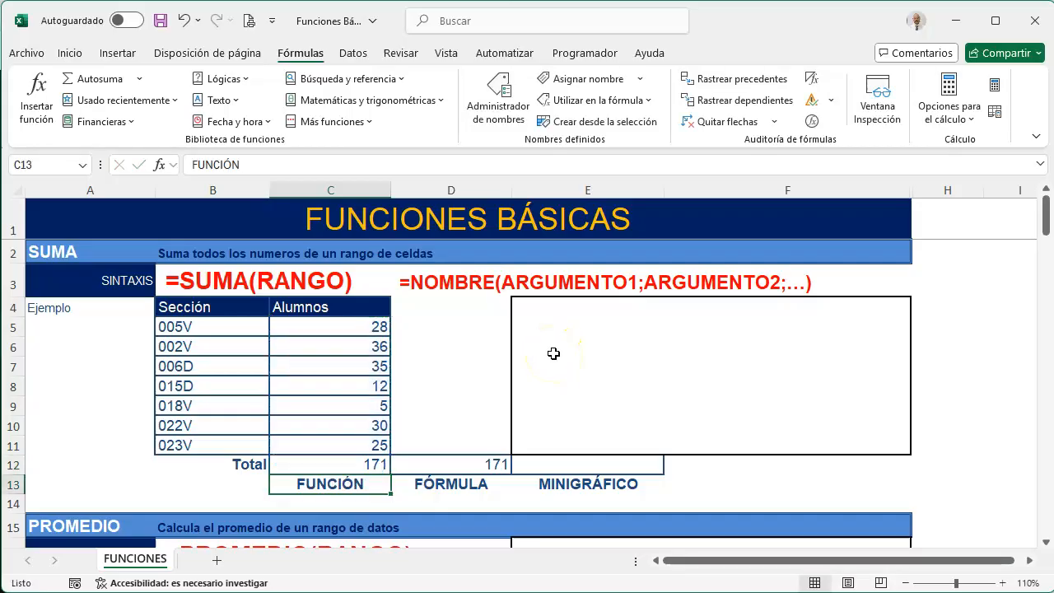
# Try replacing the student count for section 018V in C9 with the text "cerrada", and undo the change
pyautogui.click(322, 405)
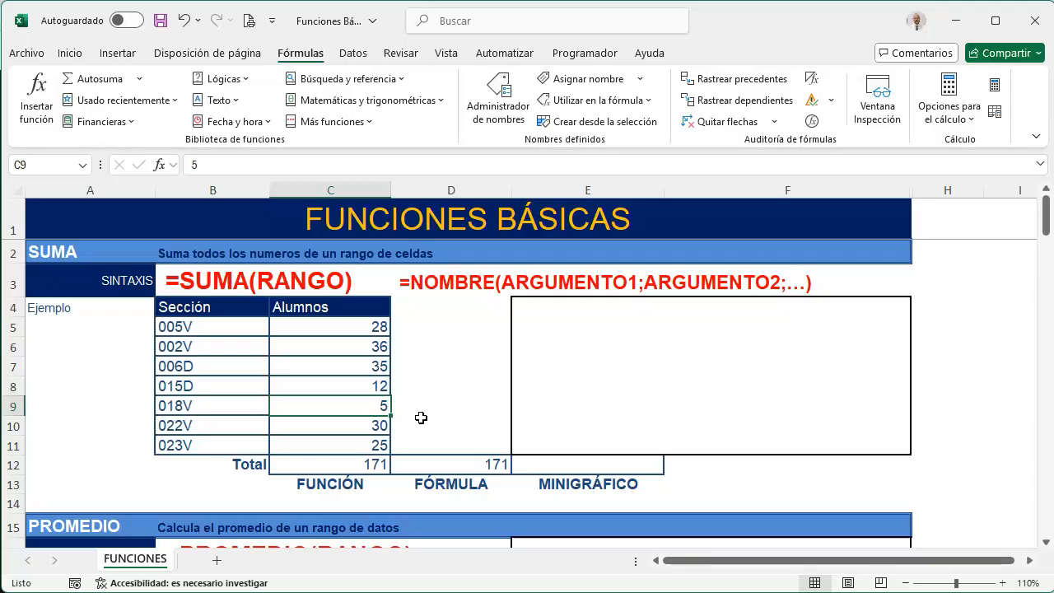
pyautogui.write('cerrada')
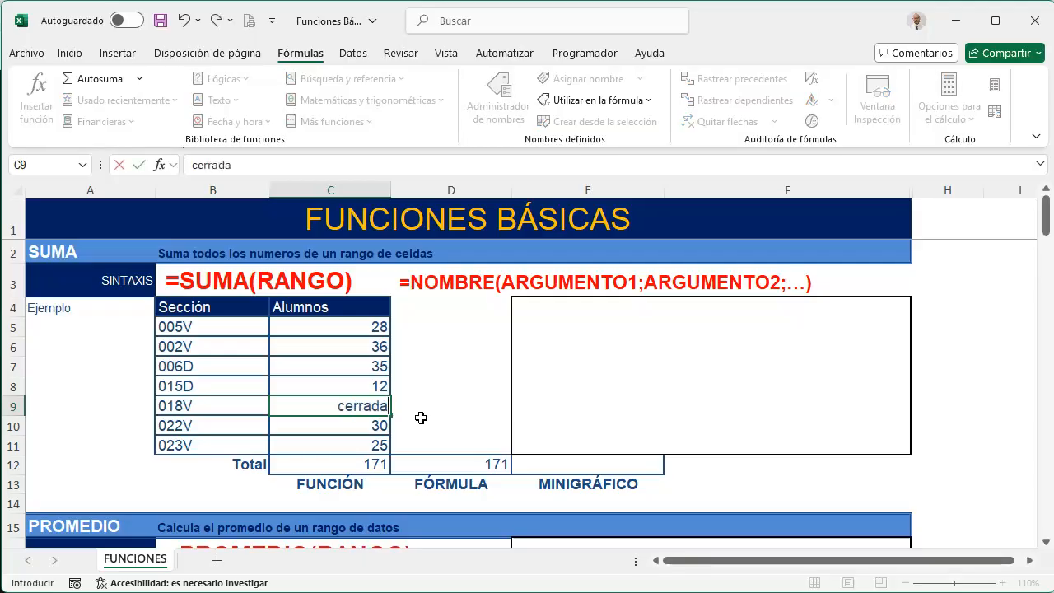
pyautogui.press('Return')
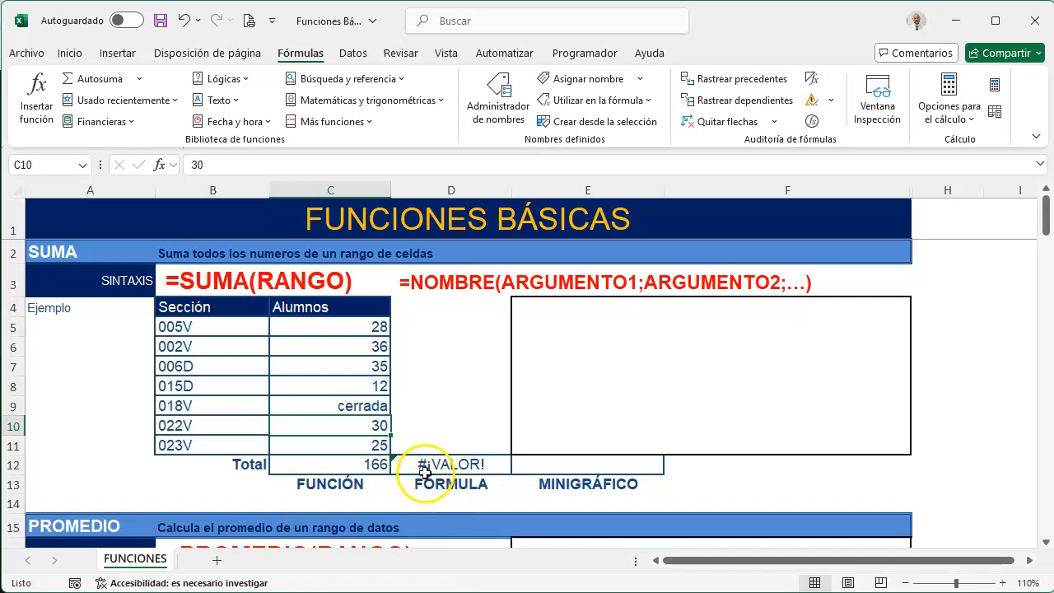
pyautogui.hotkey('ctrl', 'z')
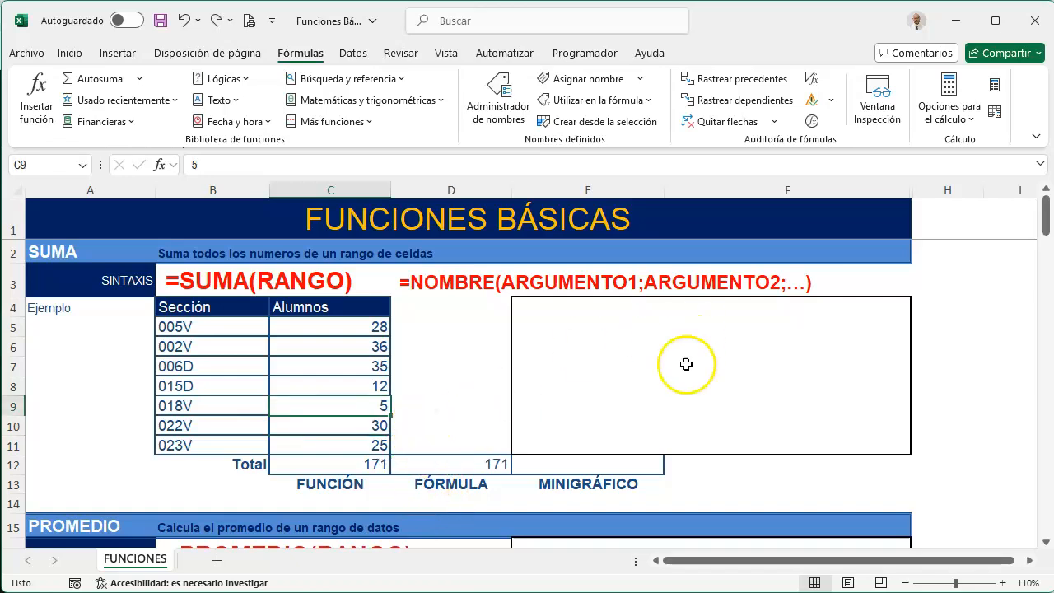
# Insert a column sparkline in E12 from the data in C5:C11 and mark its high point
pyautogui.click(572, 464)
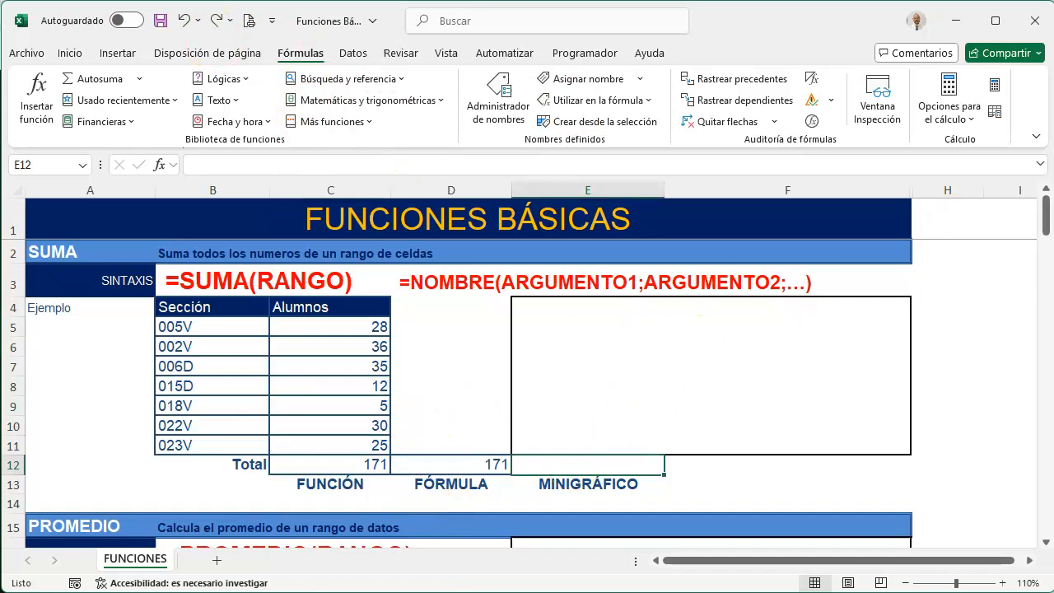
pyautogui.click(118, 54)
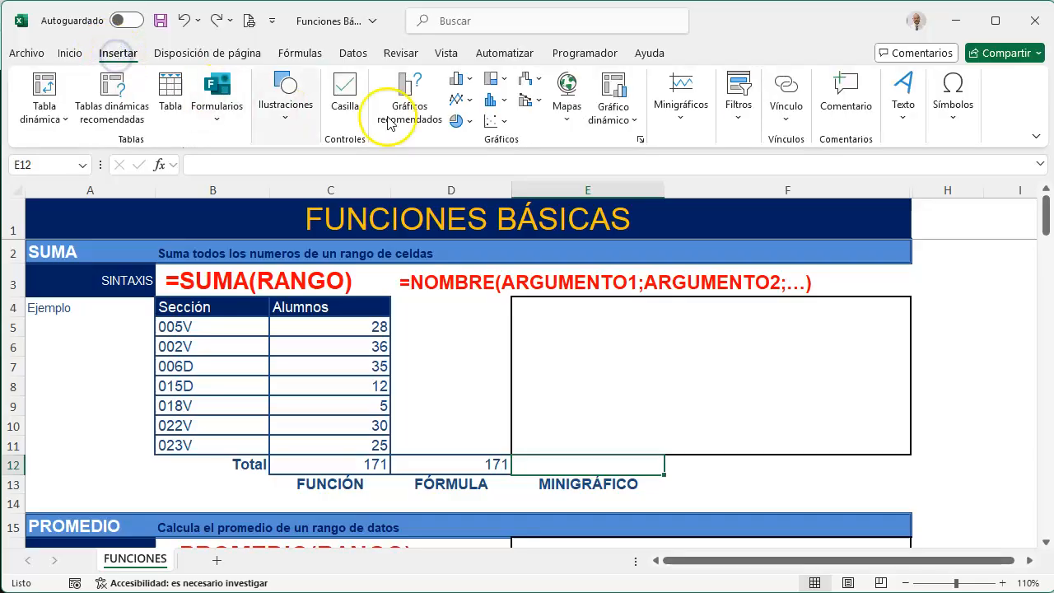
pyautogui.click(685, 132)
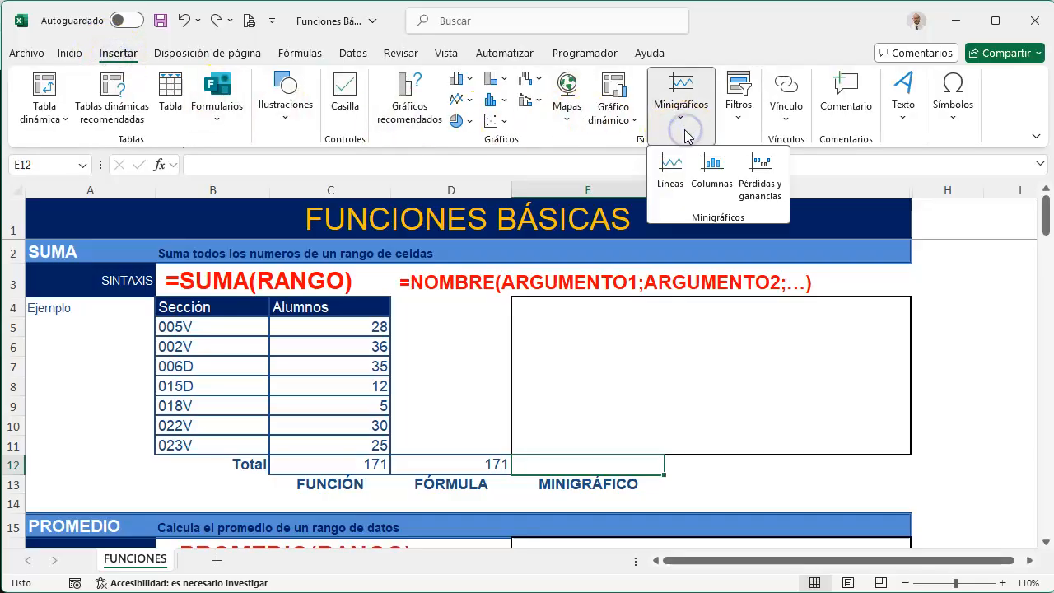
pyautogui.click(711, 169)
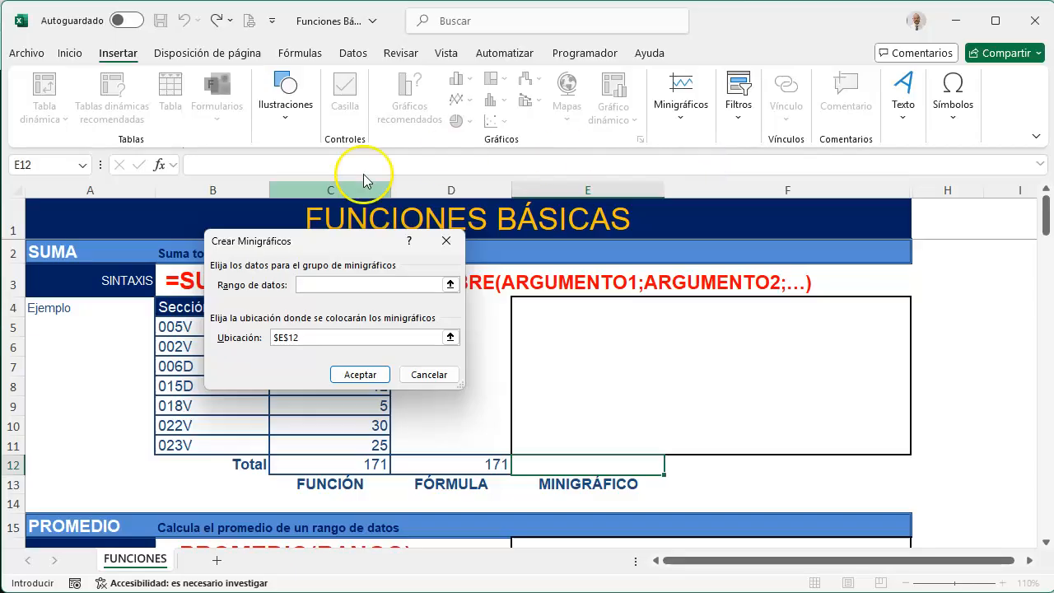
pyautogui.moveTo(341, 241); pyautogui.dragTo(668, 191)
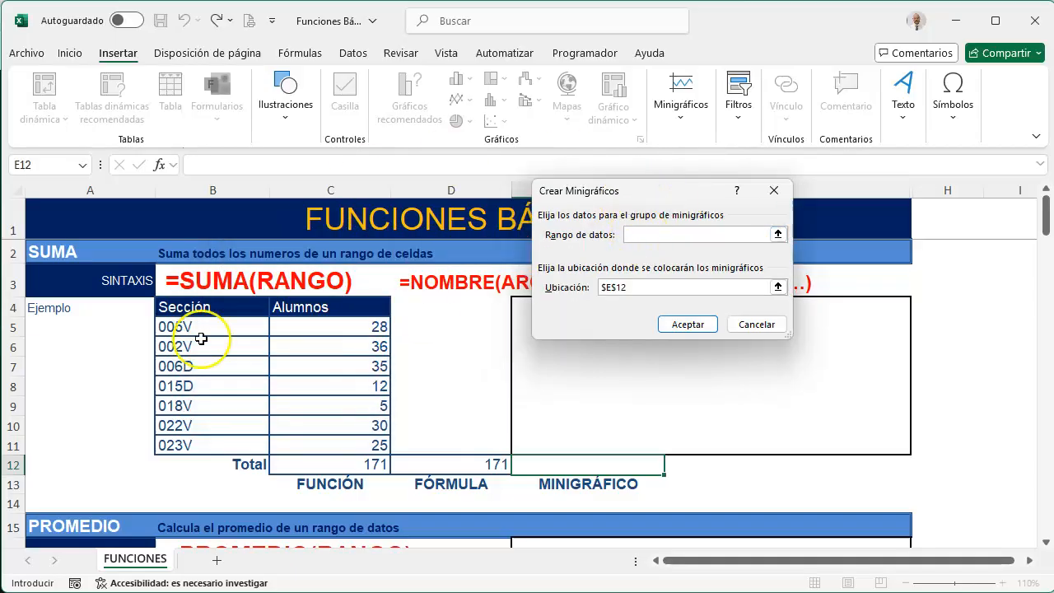
pyautogui.moveTo(322, 328); pyautogui.dragTo(314, 440)
pyautogui.click(688, 322)
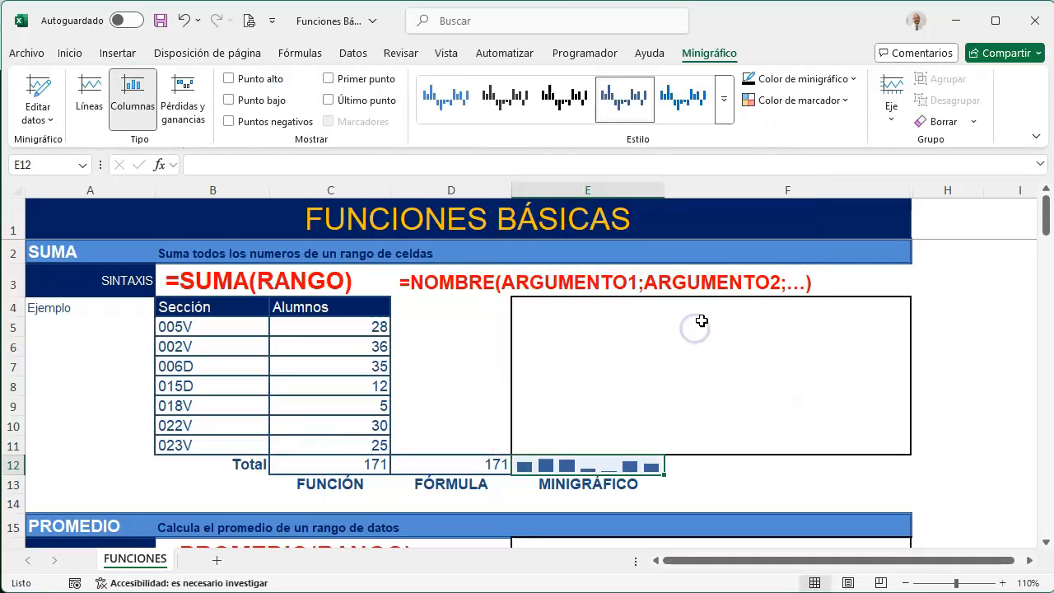
pyautogui.click(228, 78)
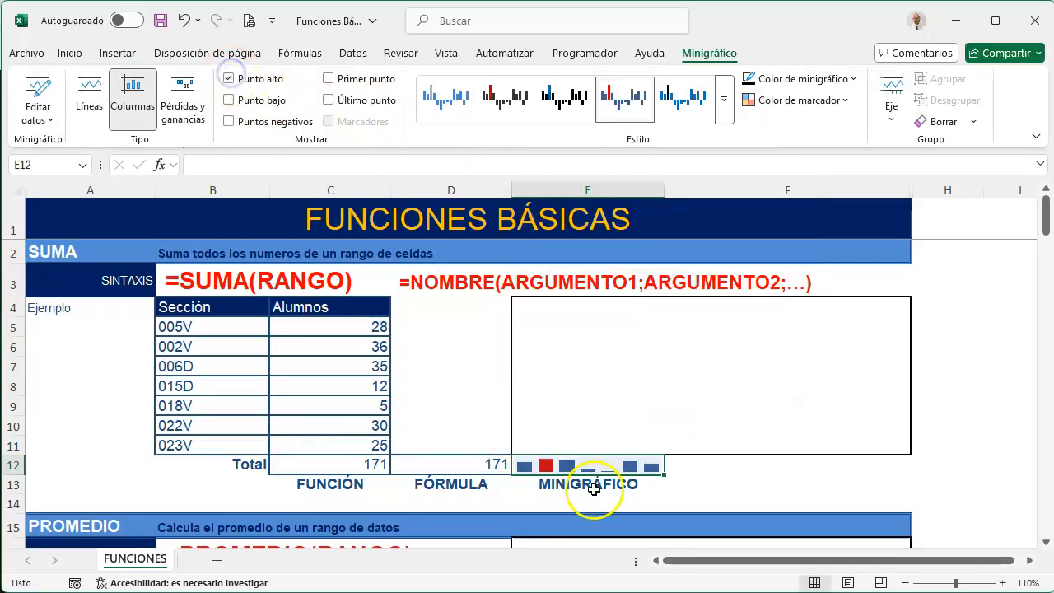
pyautogui.click(613, 372)
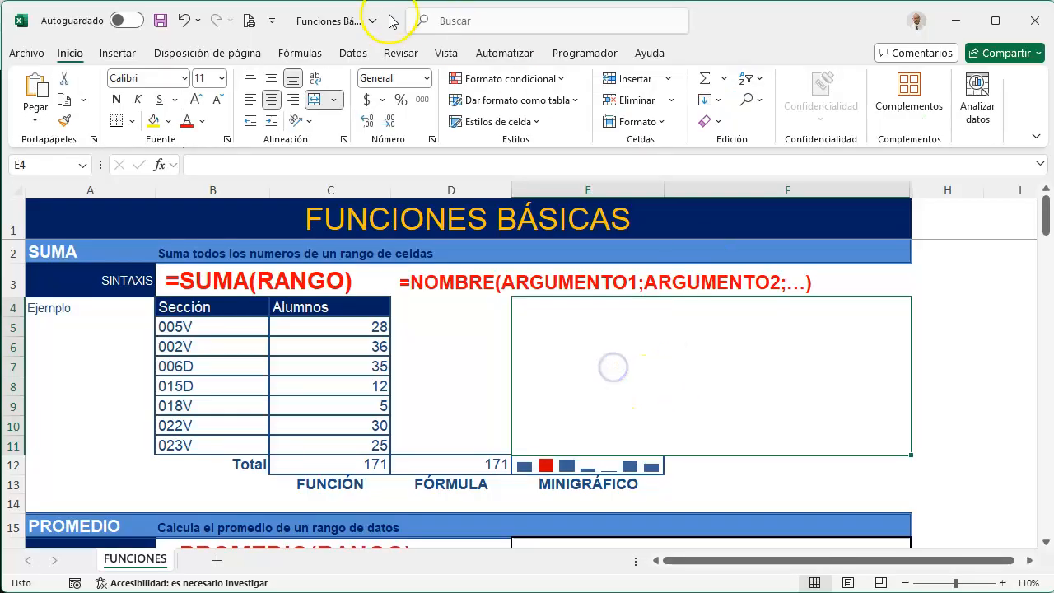
# Insert a 3D pie chart from B4:C11 and apply the shaded chart style with a bold title and legend
pyautogui.moveTo(247, 311); pyautogui.dragTo(343, 442)
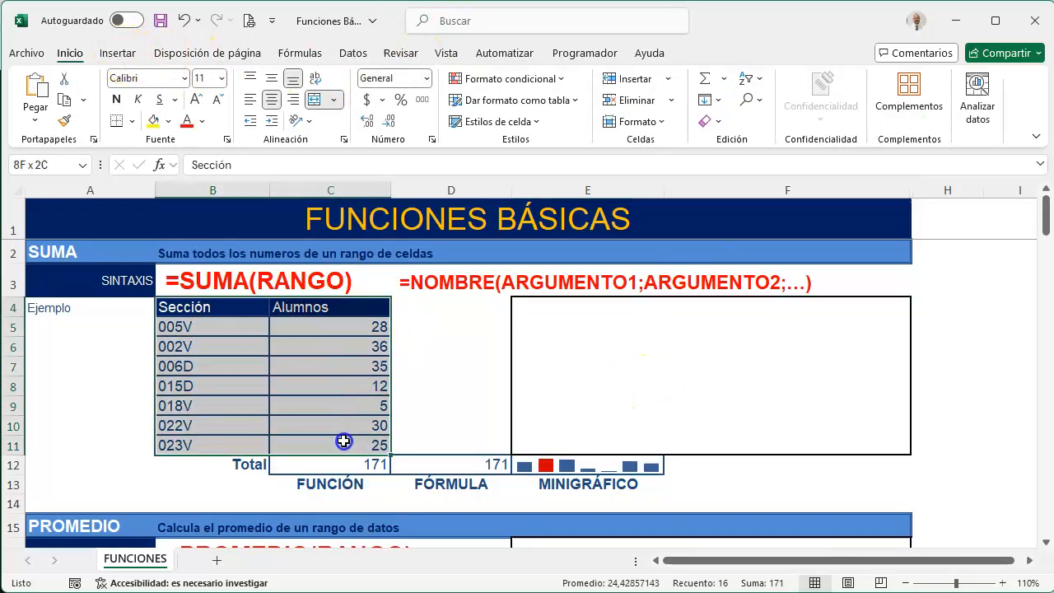
pyautogui.click(119, 53)
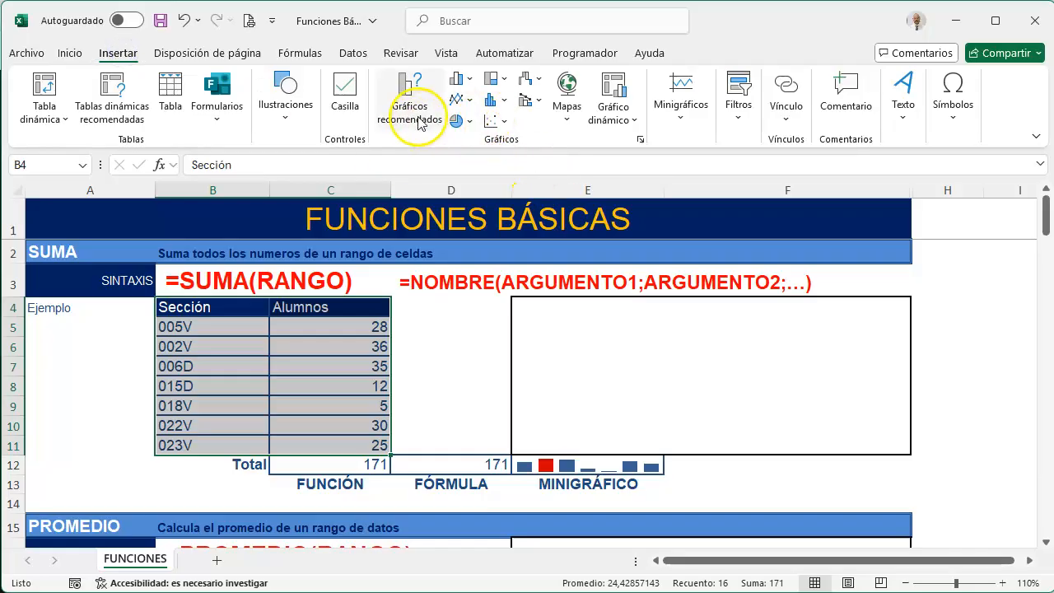
pyautogui.click(469, 129)
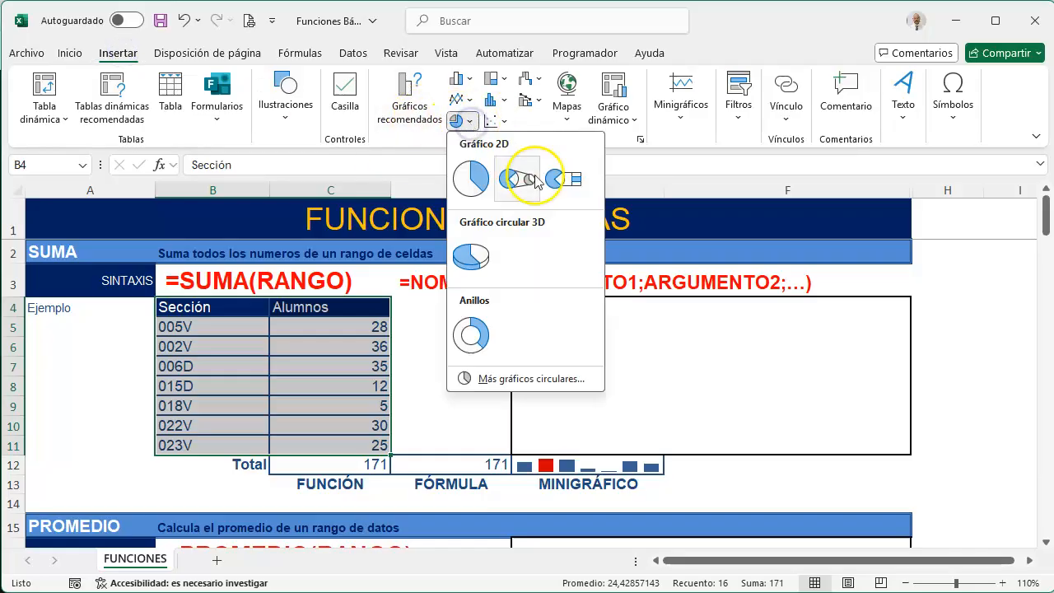
pyautogui.click(472, 260)
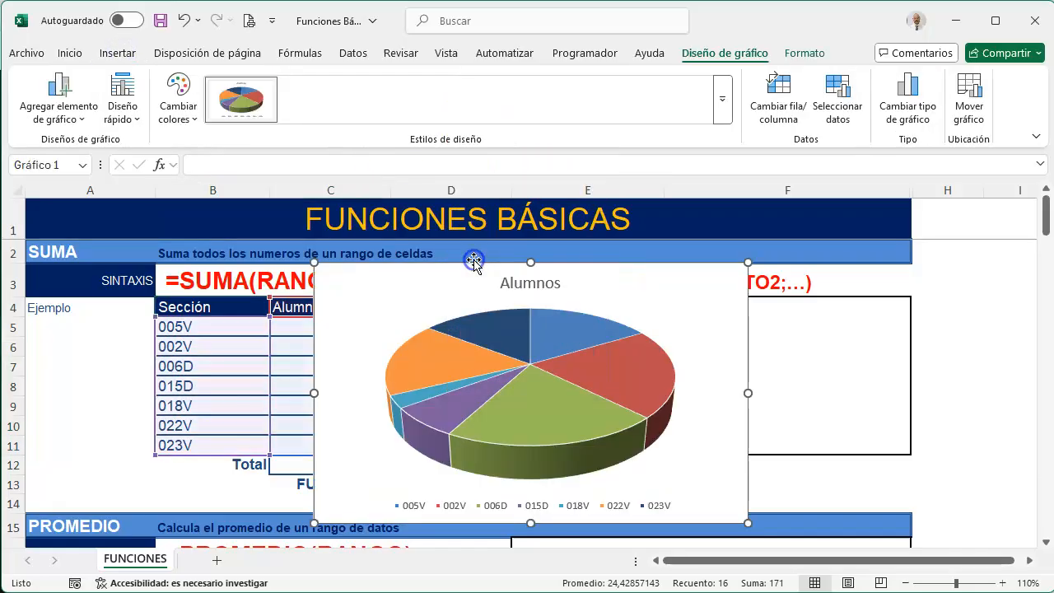
pyautogui.click(724, 104)
pyautogui.click(385, 145)
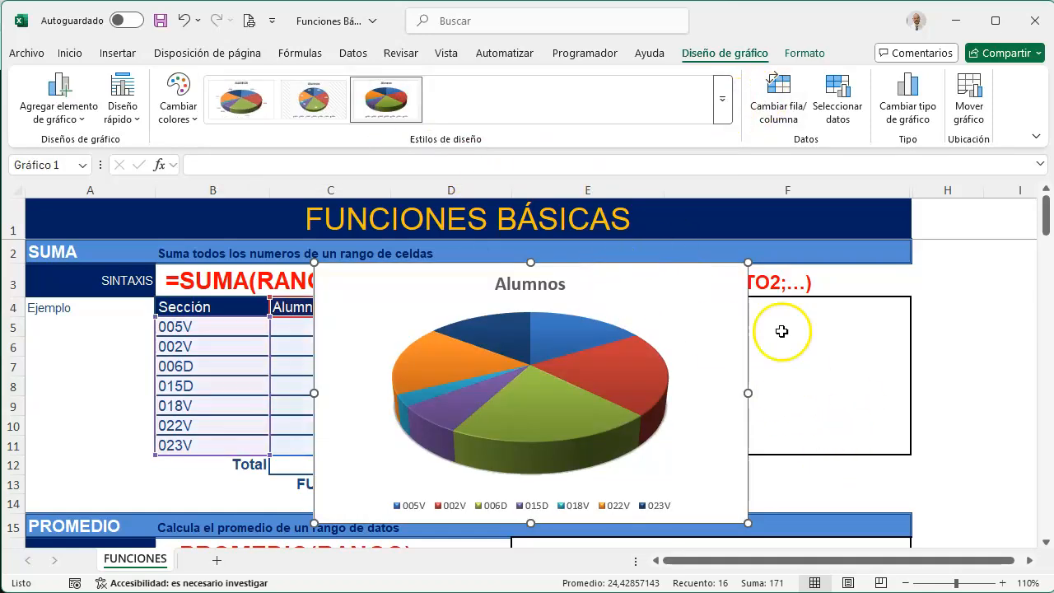
# Shrink the pie chart and place it in the empty bordered box over E4:F11
pyautogui.moveTo(748, 522); pyautogui.dragTo(738, 435)
pyautogui.moveTo(668, 275); pyautogui.dragTo(870, 302)
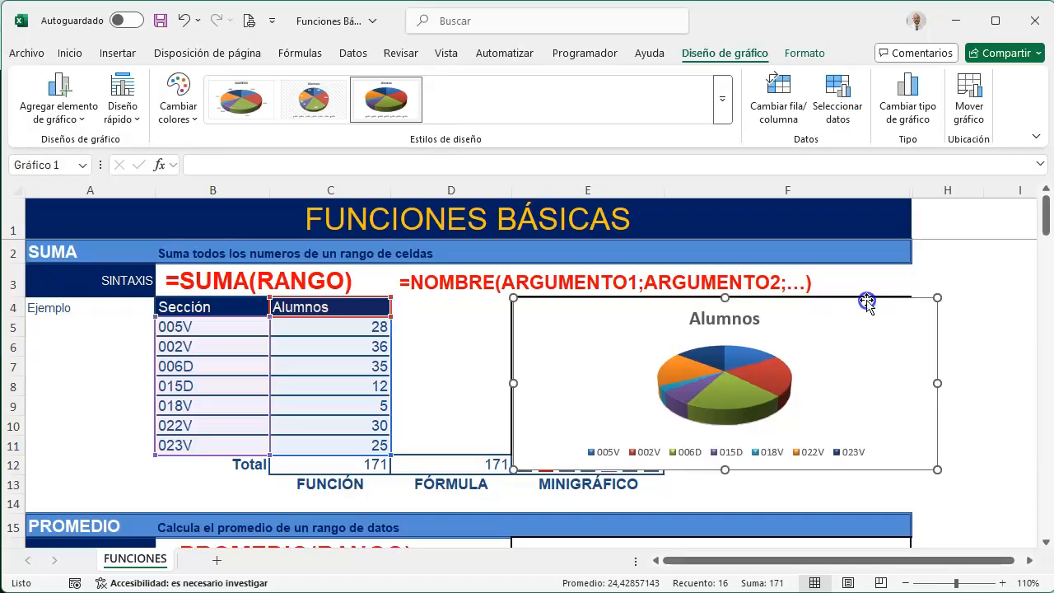
pyautogui.moveTo(936, 470); pyautogui.dragTo(903, 461)
pyautogui.click(923, 360)
# Remove the title from the pie chart
pyautogui.click(802, 327)
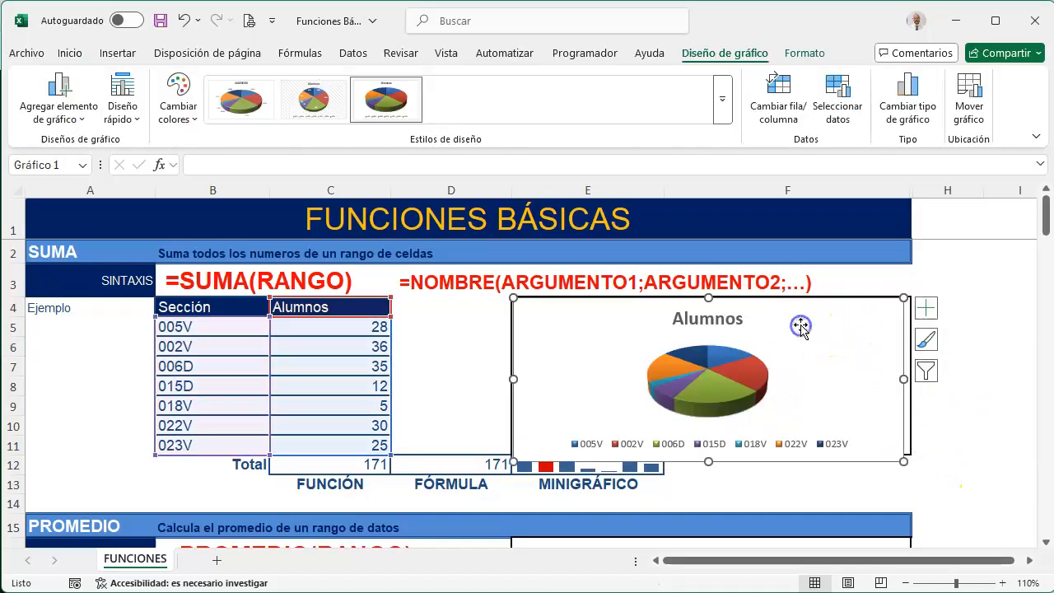
pyautogui.click(926, 308)
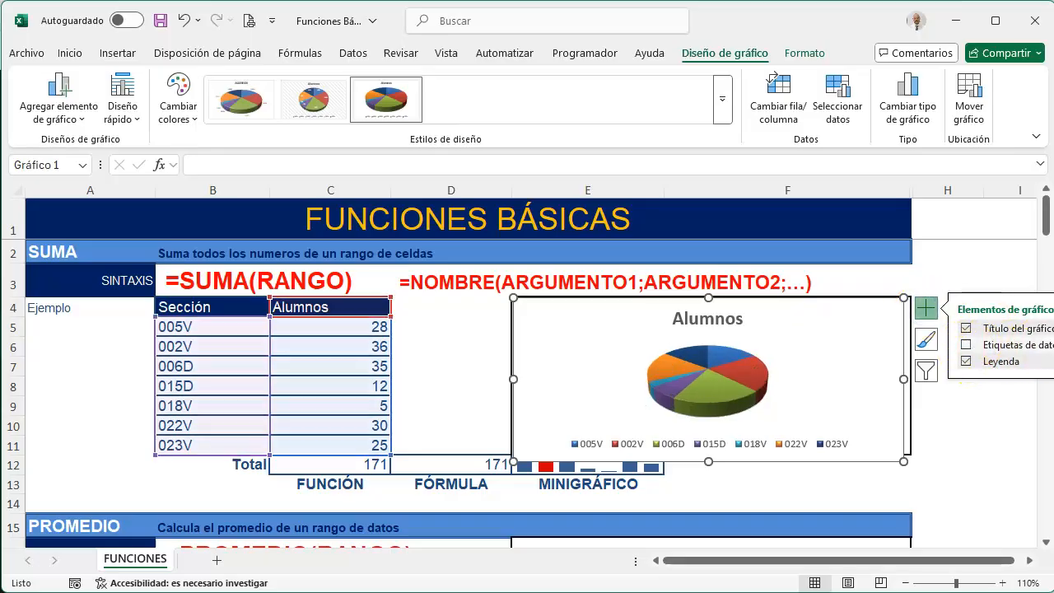
pyautogui.click(991, 331)
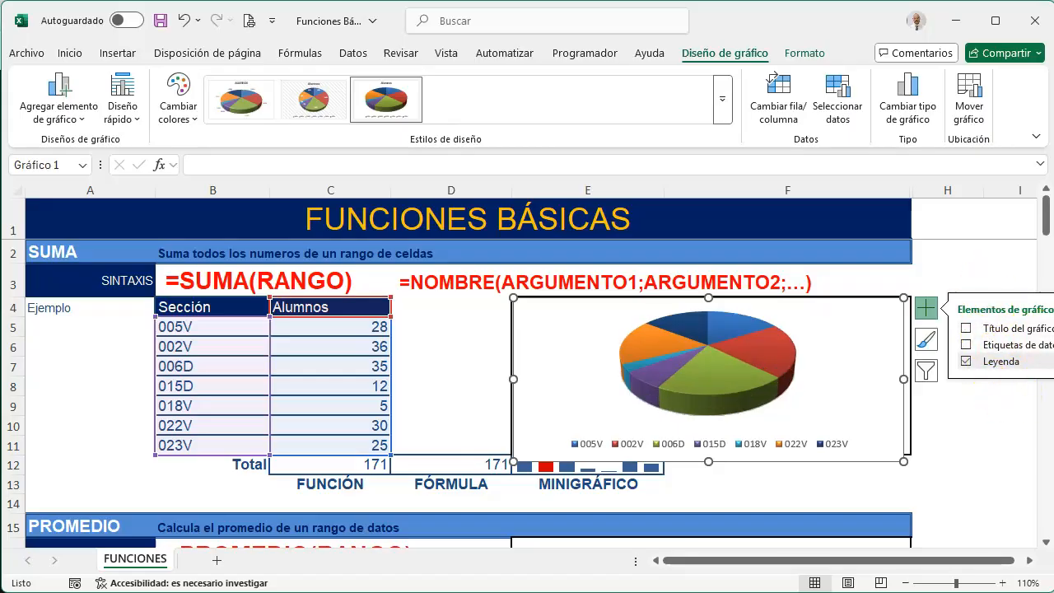
pyautogui.click(971, 438)
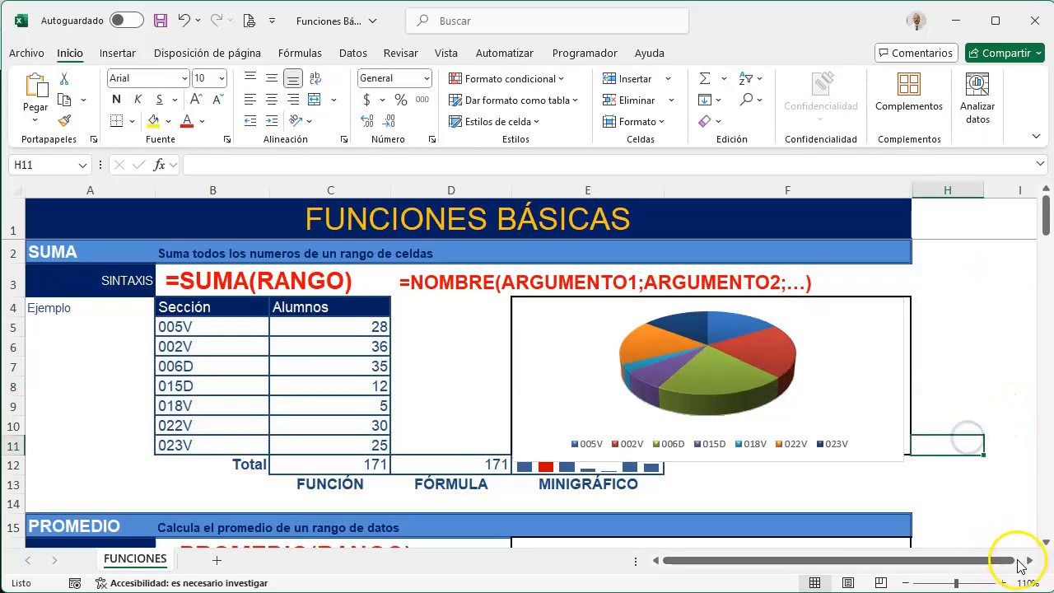
# Add data callout labels to the pie chart and apply the first chart style in the gallery
pyautogui.click(1027, 560)
pyautogui.click(1026, 561)
pyautogui.click(640, 348)
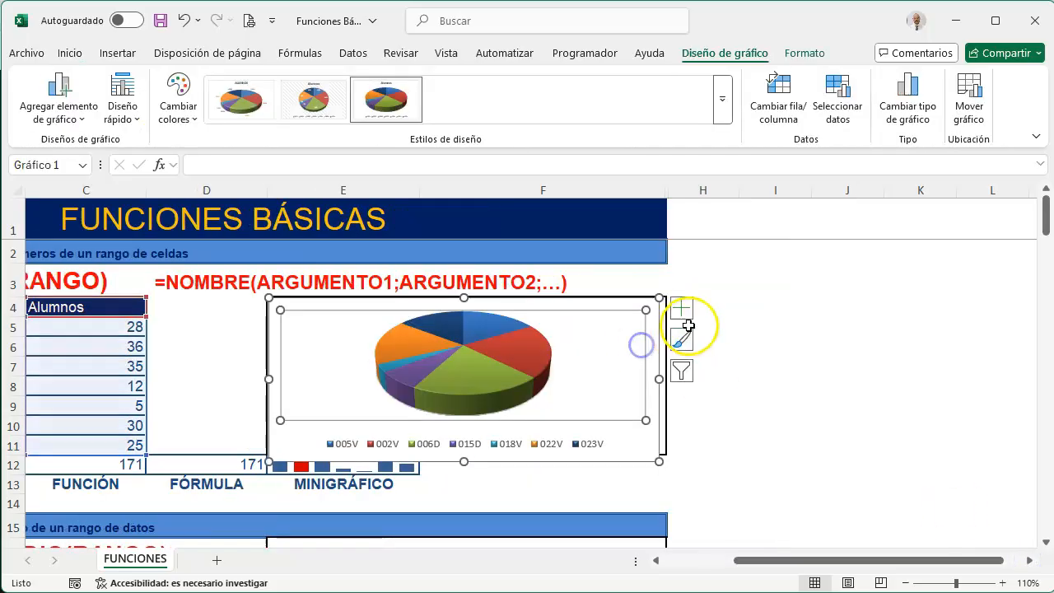
pyautogui.click(681, 308)
pyautogui.click(841, 345)
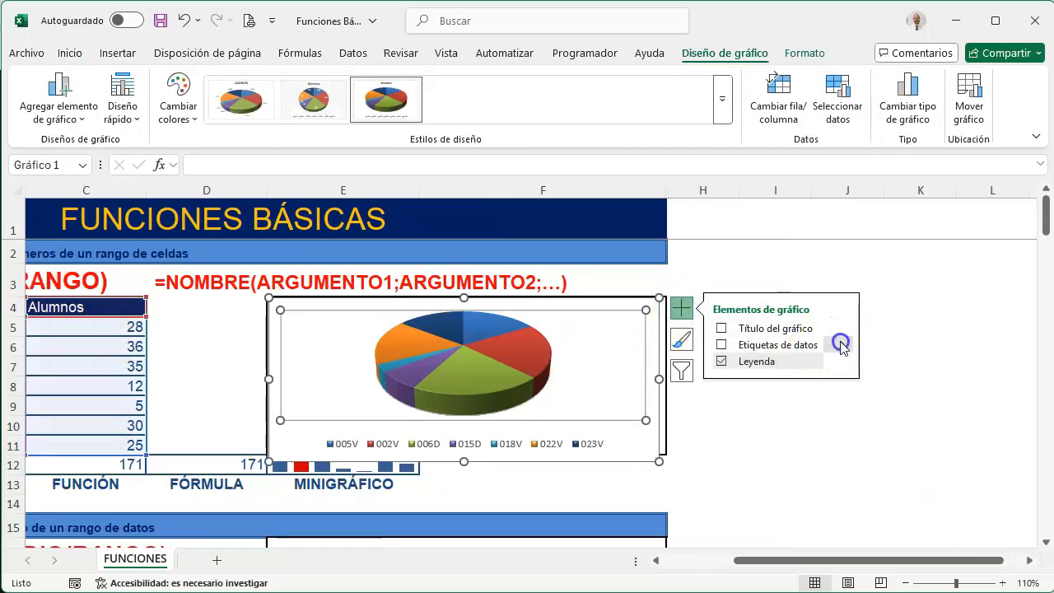
pyautogui.click(889, 428)
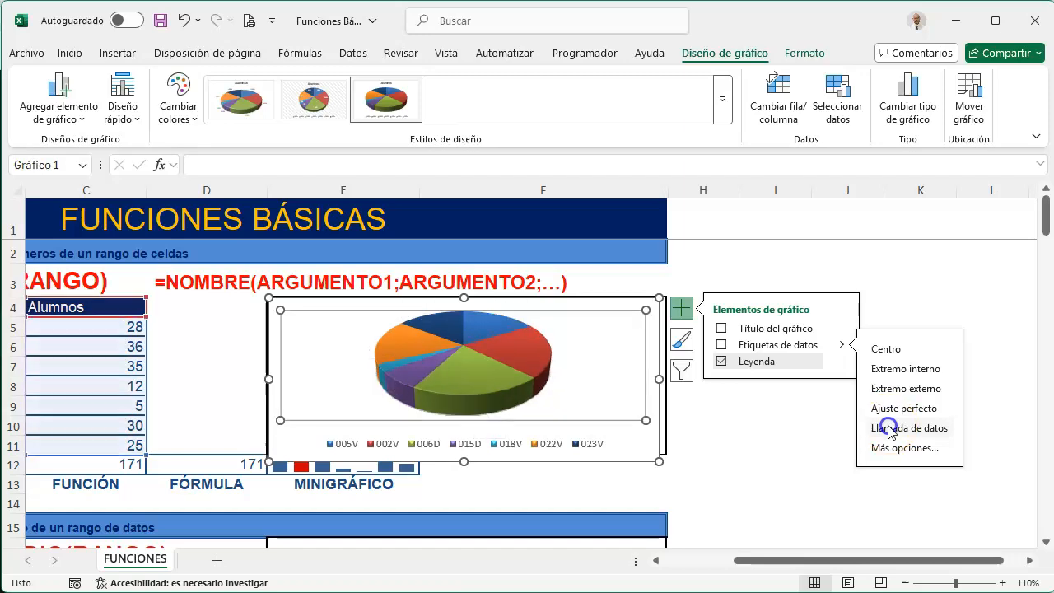
pyautogui.click(243, 104)
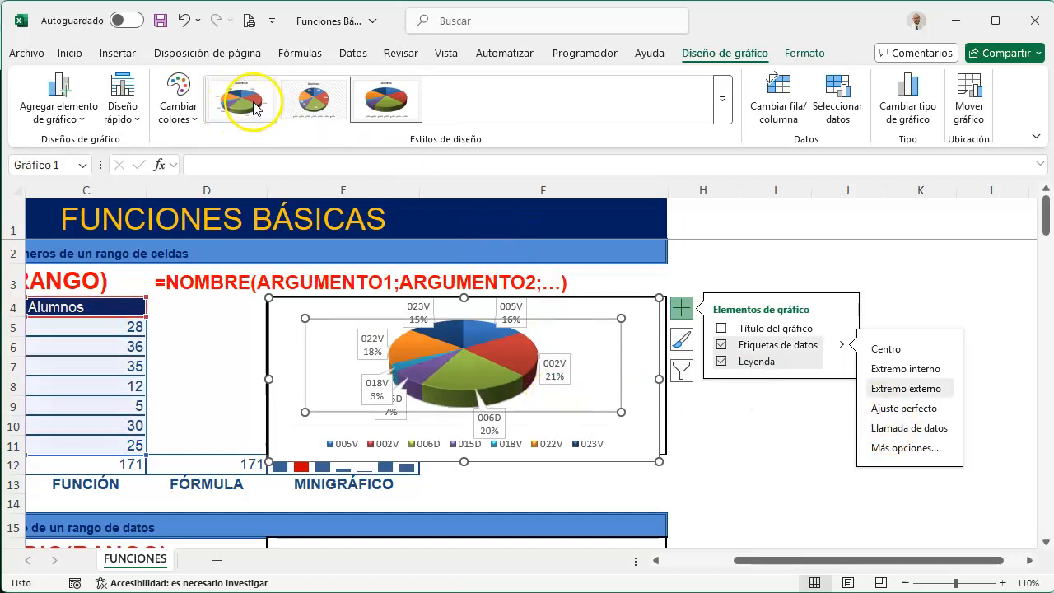
pyautogui.click(708, 444)
# Turn the title of the pie chart back on
pyautogui.click(574, 390)
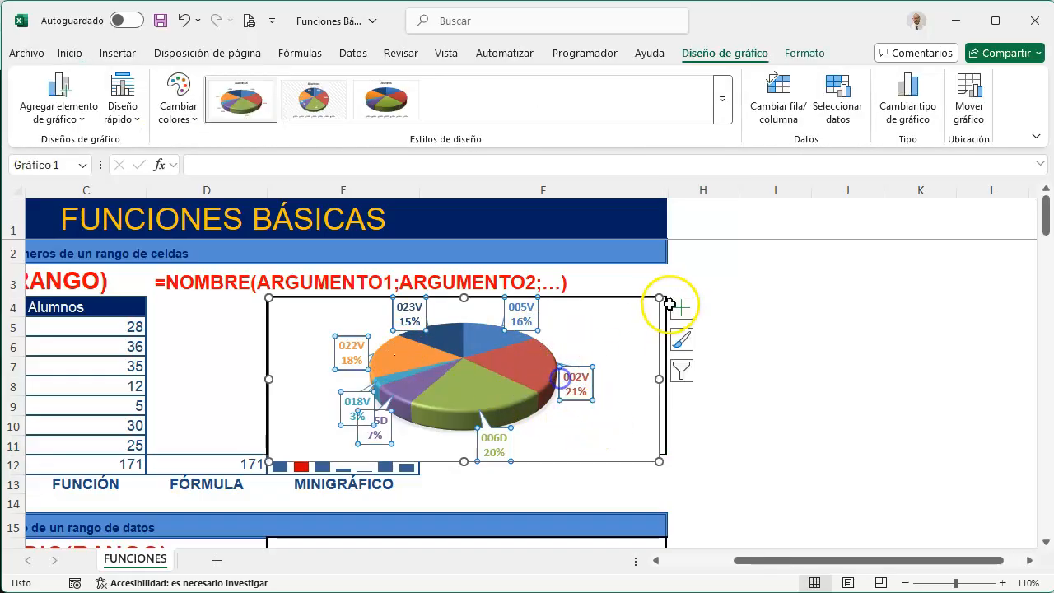
pyautogui.click(679, 308)
pyautogui.click(721, 329)
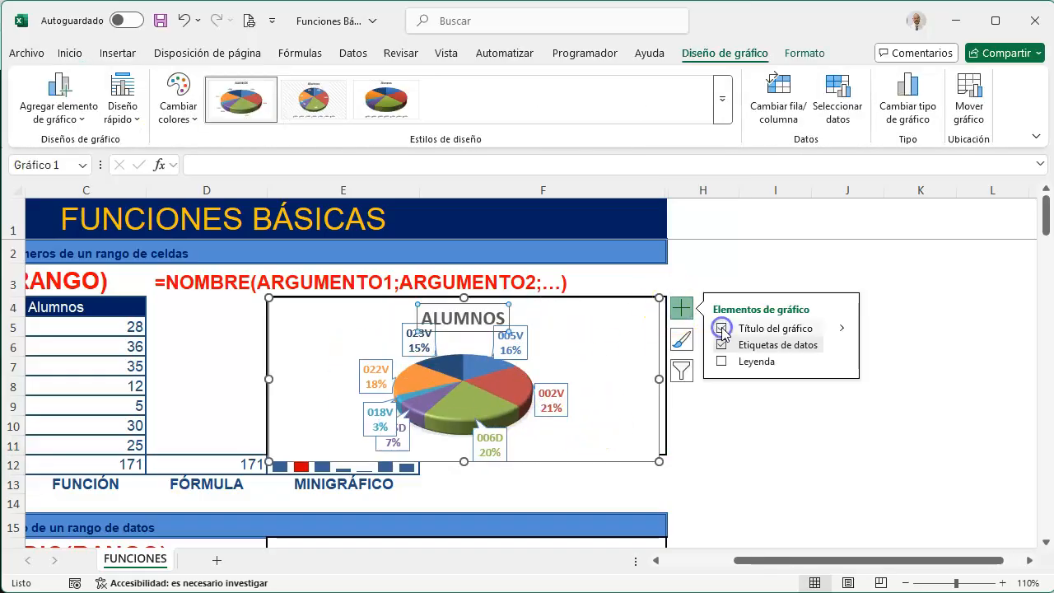
# Change the pie chart title to CANTIDAD DE ALUMNOS POR CURSO
pyautogui.click(459, 319)
pyautogui.doubleClick(458, 319)
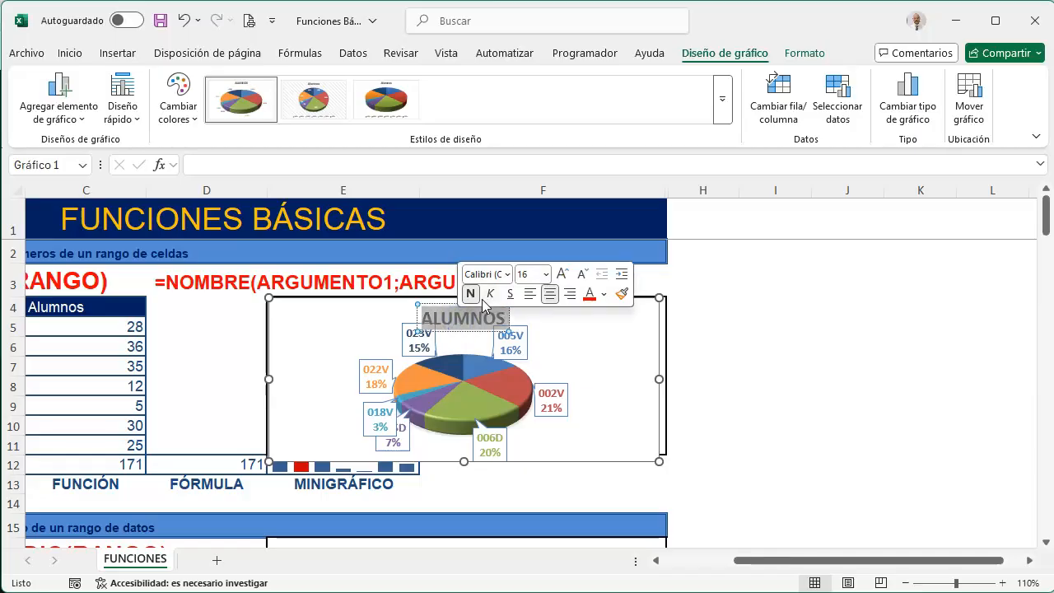
pyautogui.press('capslock')
pyautogui.write('CANTIDAD DE AL')
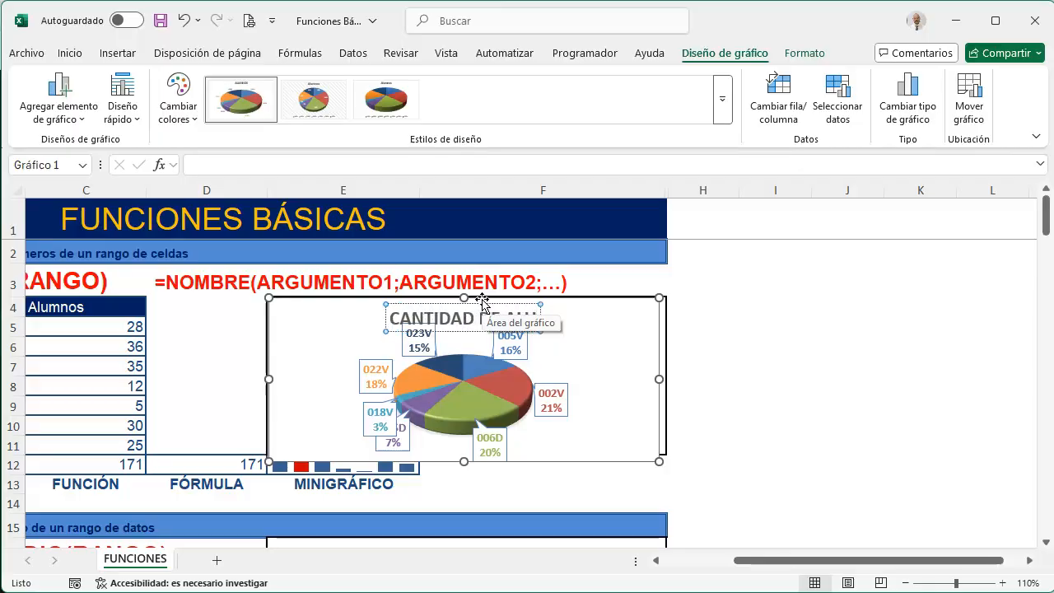
pyautogui.write('UMNOS POR')
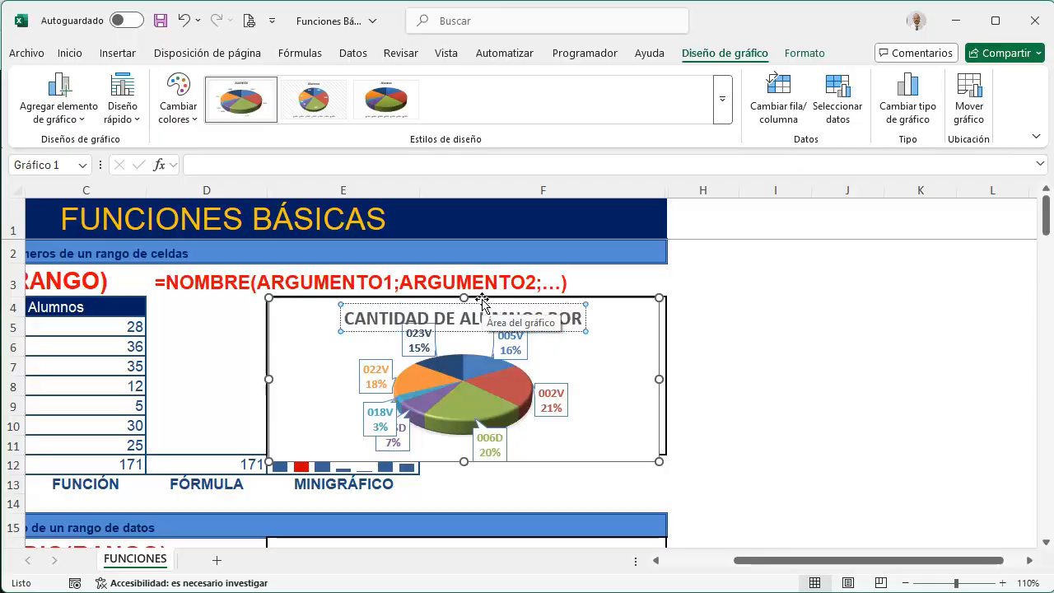
pyautogui.write(' CURSO')
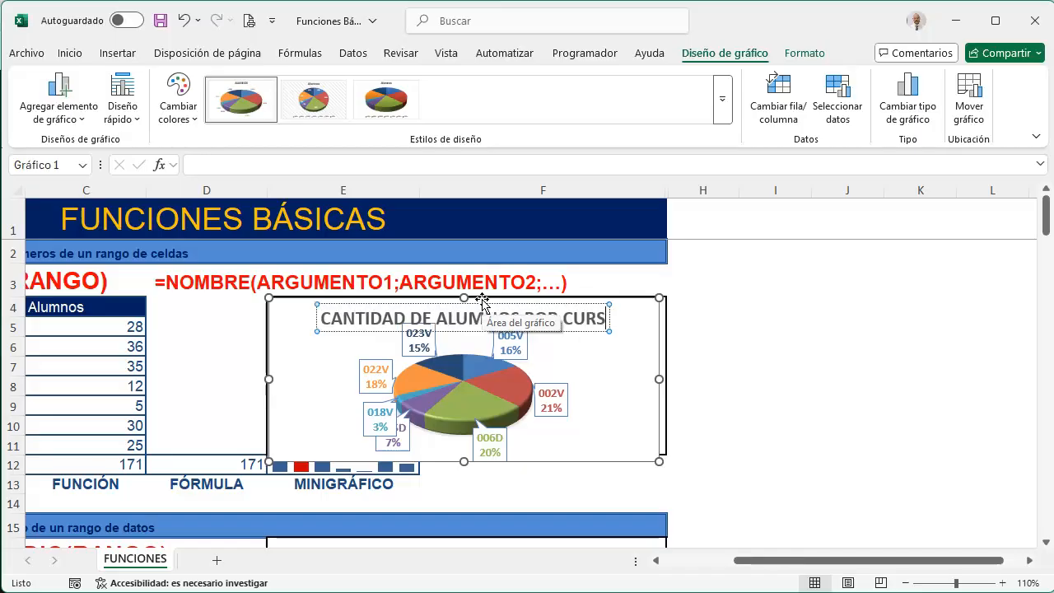
pyautogui.click(748, 402)
# Move the 022V and 018V data callouts outward, away from the pie and the neighbouring label
pyautogui.click(370, 364)
pyautogui.click(369, 367)
pyautogui.moveTo(369, 367); pyautogui.dragTo(328, 366)
pyautogui.click(373, 412)
pyautogui.moveTo(374, 412); pyautogui.dragTo(329, 422)
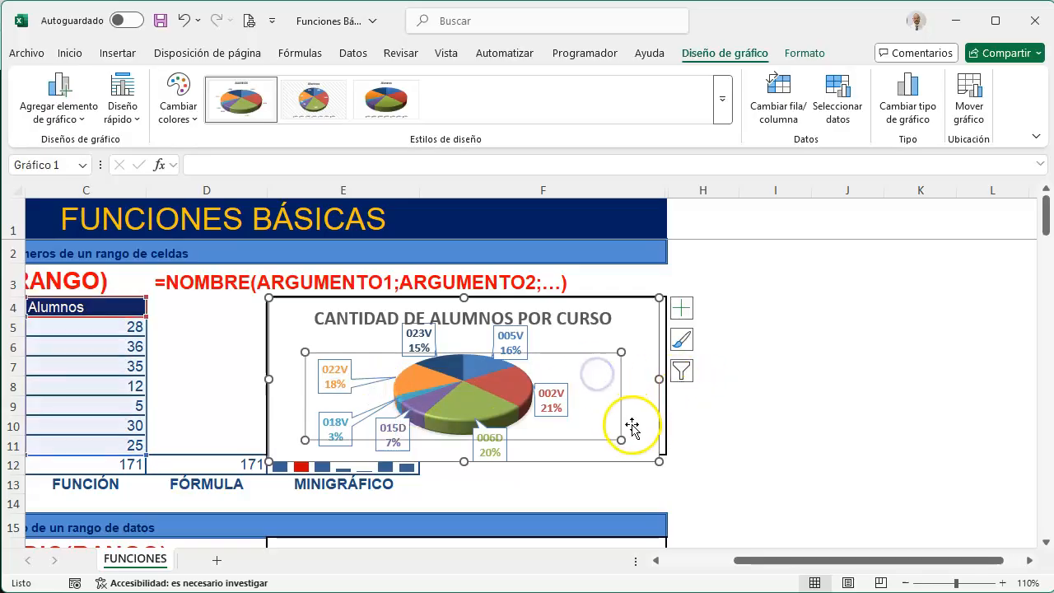
pyautogui.click(743, 406)
# Reduce the pie chart's height slightly so its lower edge fits inside the bordered box above row 12
pyautogui.click(624, 435)
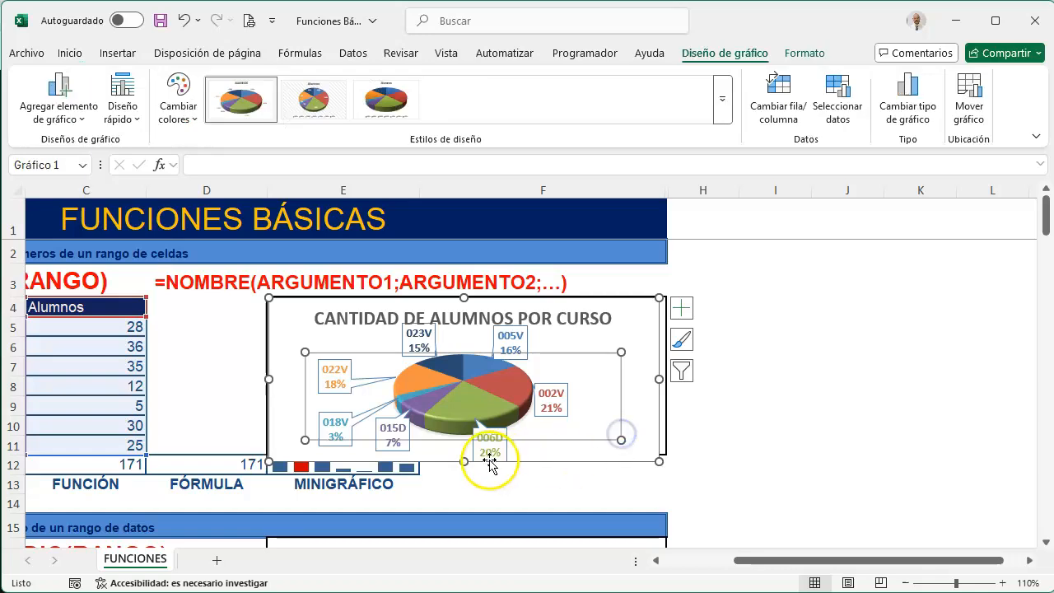
pyautogui.moveTo(461, 461); pyautogui.dragTo(461, 454)
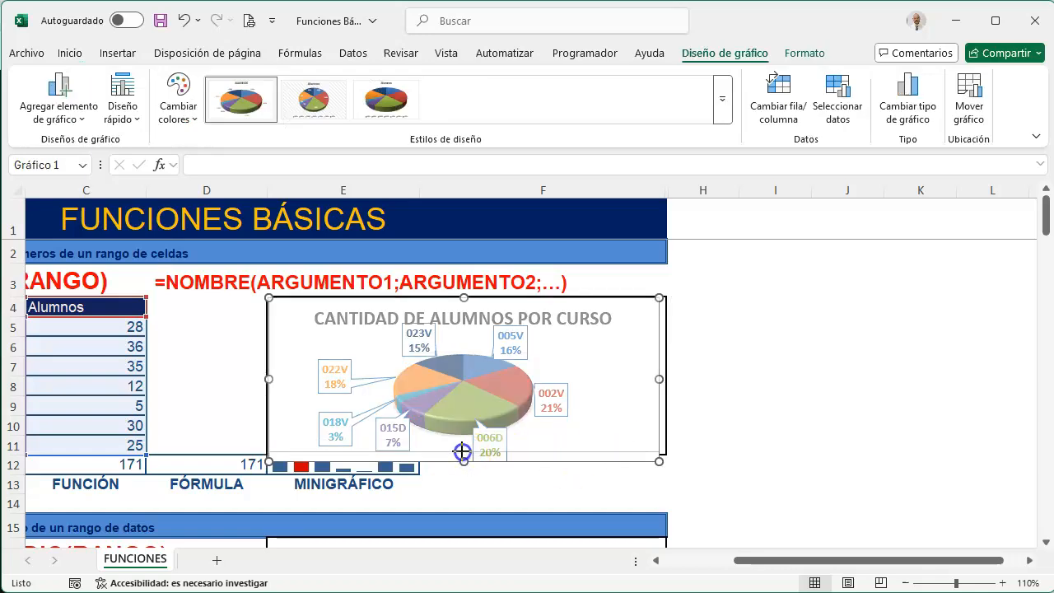
pyautogui.click(717, 484)
# In the PROMEDIO example, calculate the average sale in D25 with the formula =(C18+C19+C20+C21+C22+C23+C24)/7
pyautogui.scroll(-2, 653, 425)
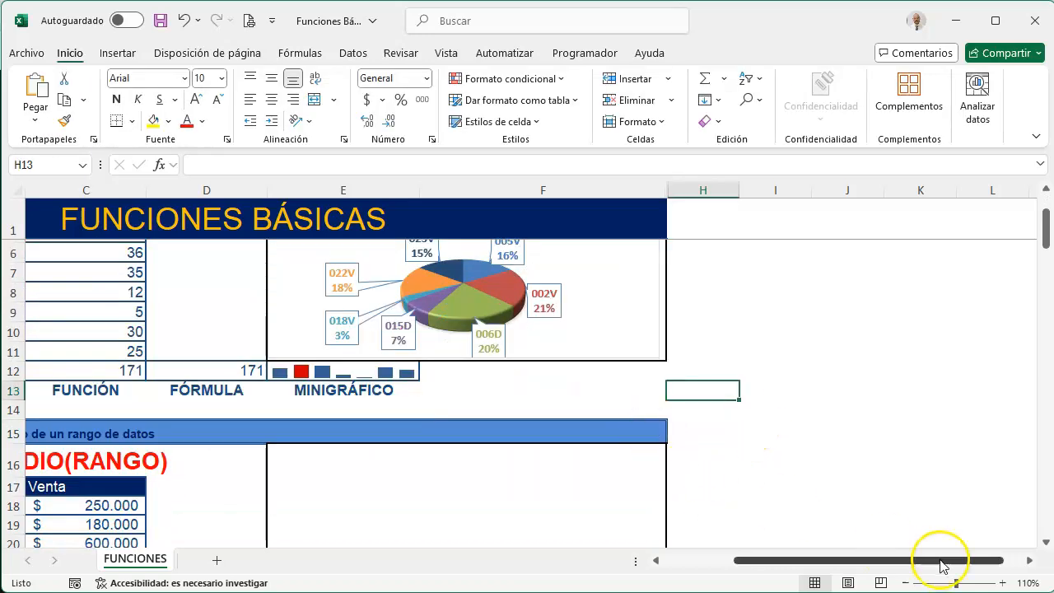
pyautogui.moveTo(837, 560); pyautogui.dragTo(649, 550)
pyautogui.scroll(-2, 447, 464)
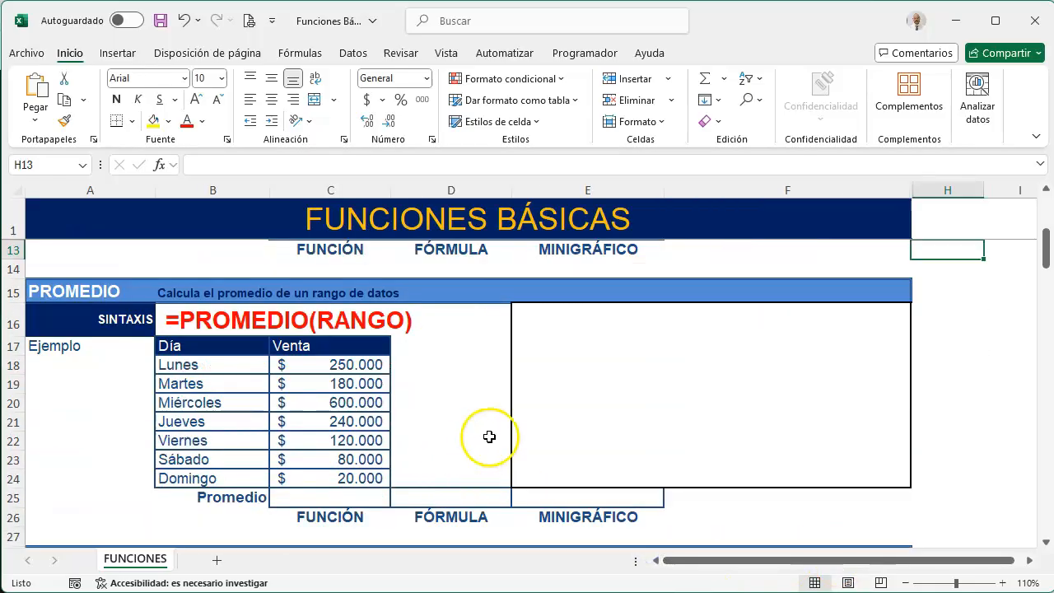
pyautogui.click(456, 494)
pyautogui.write('=(')
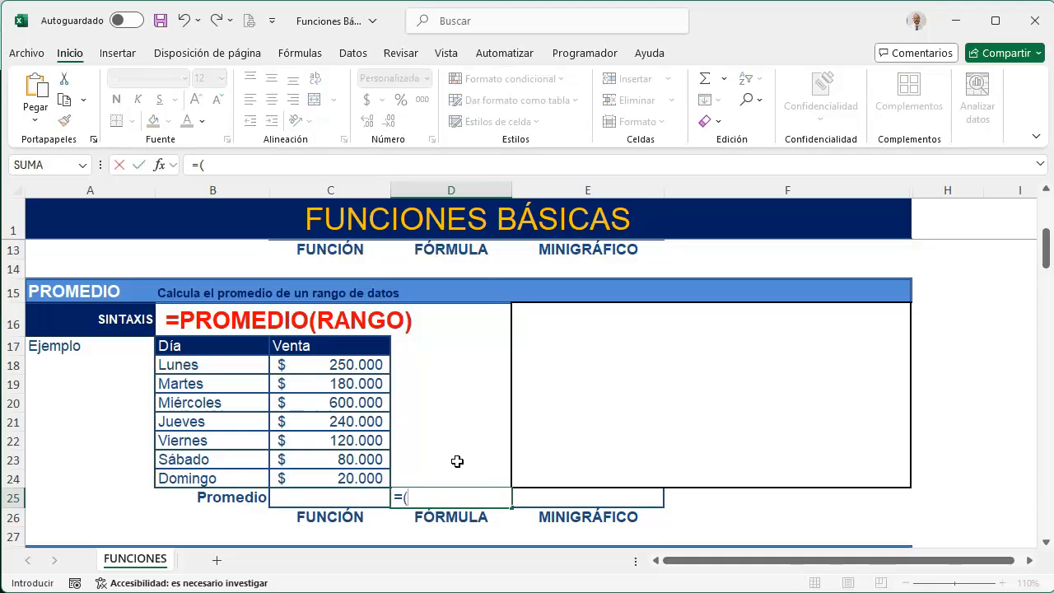
pyautogui.click(366, 367)
pyautogui.write('+')
pyautogui.click(362, 389)
pyautogui.write('+')
pyautogui.click(354, 403)
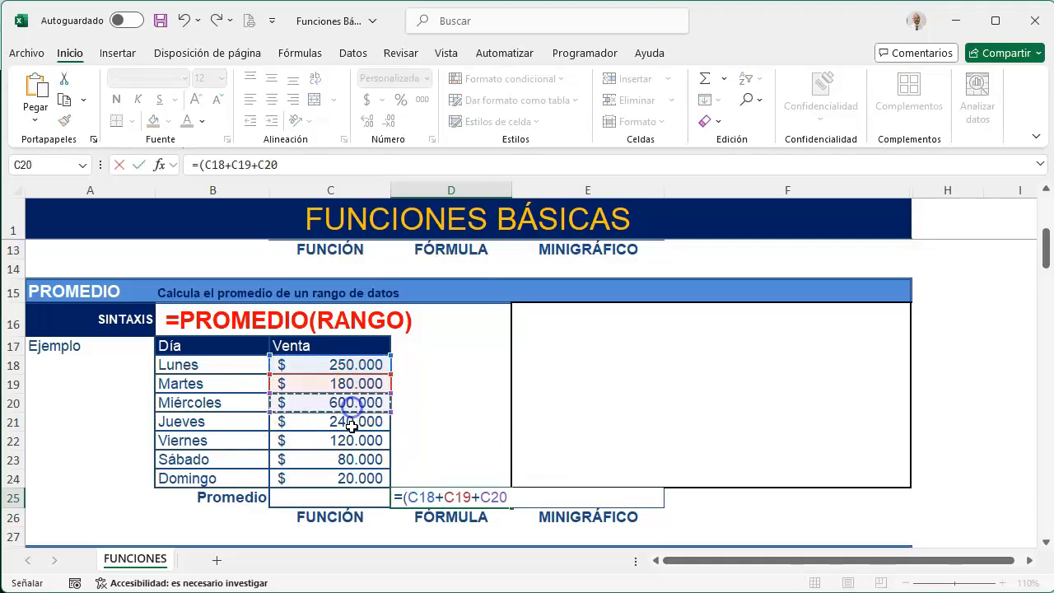
pyautogui.write('+')
pyautogui.click(353, 421)
pyautogui.write('+')
pyautogui.click(349, 442)
pyautogui.write('+')
pyautogui.click(349, 459)
pyautogui.write('+')
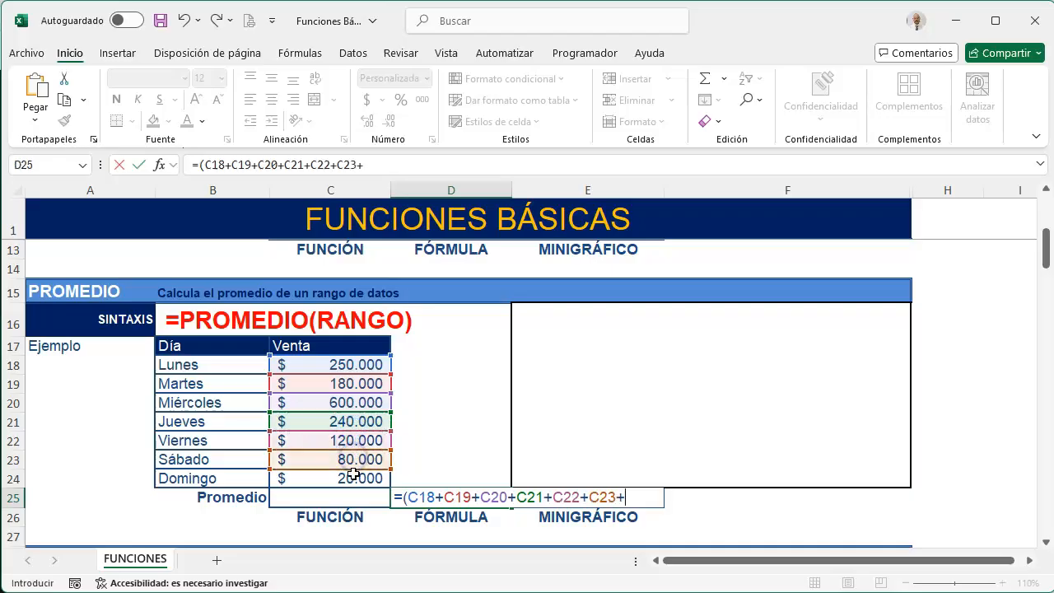
pyautogui.click(348, 478)
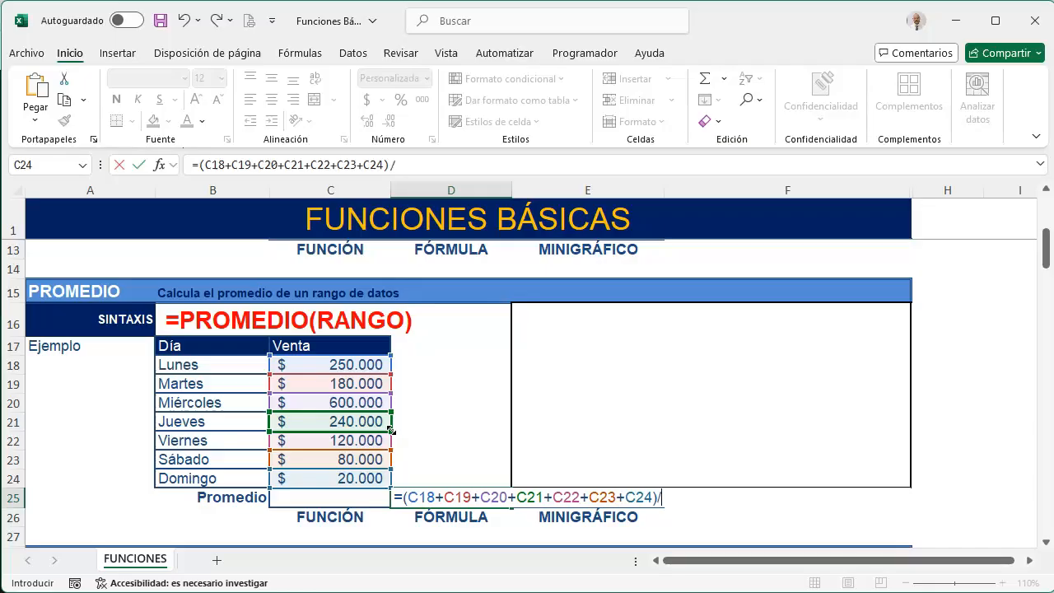
pyautogui.write(')/7')
pyautogui.press('Return')
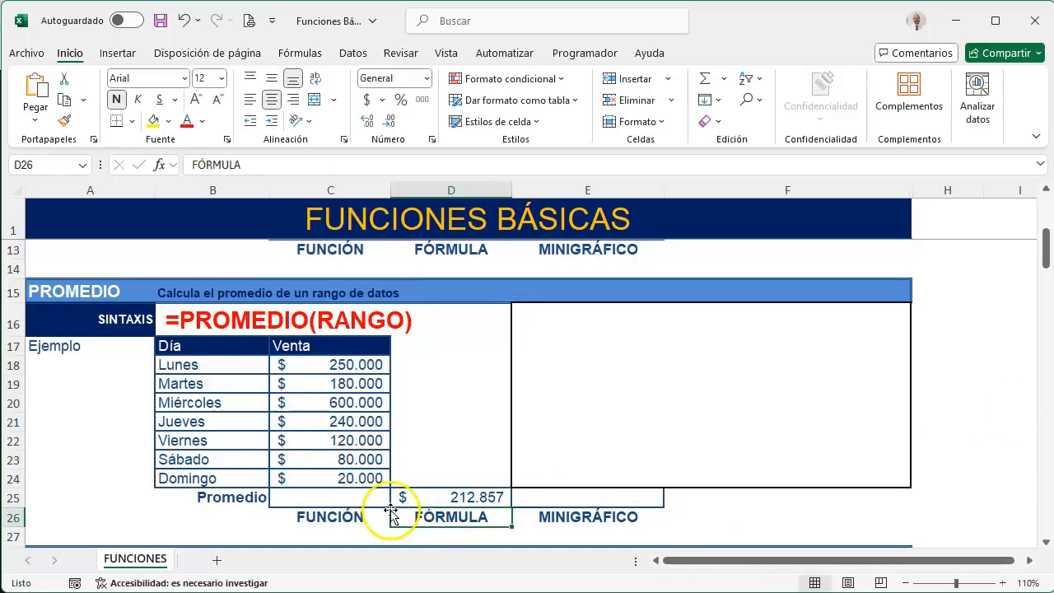
# Calculate the average sale in C25 with the PROMEDIO function over C18:C24
pyautogui.click(354, 500)
pyautogui.write('=')
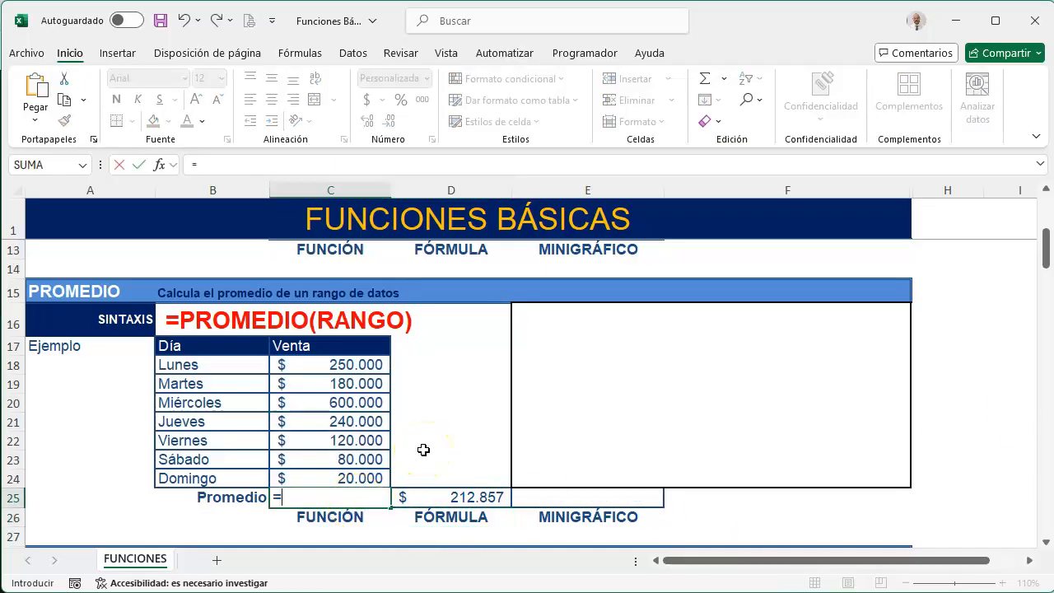
pyautogui.write('PROM')
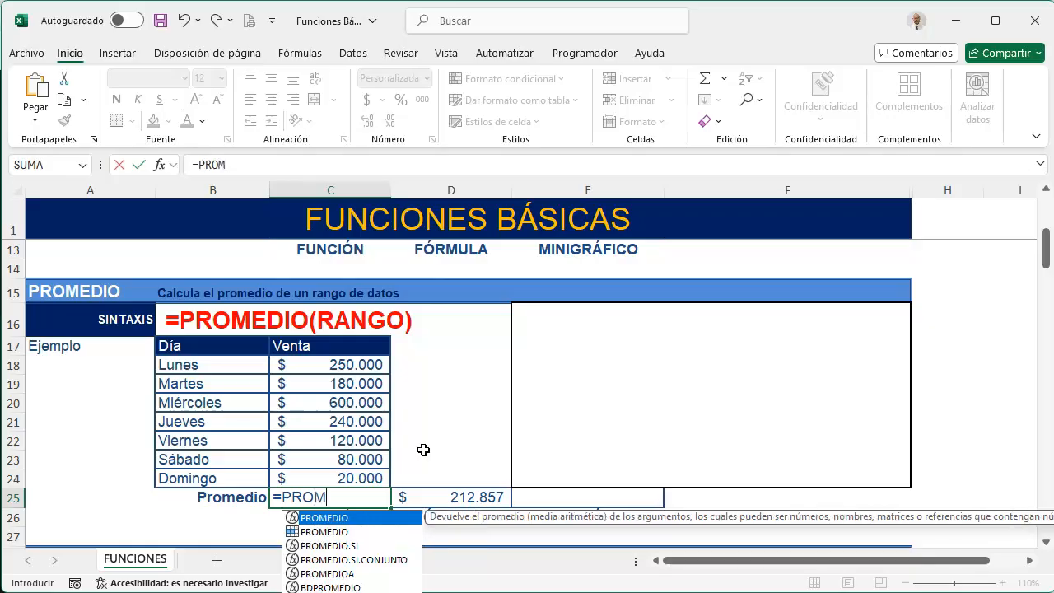
pyautogui.press('Down')
pyautogui.press('Down')
pyautogui.press('Down')
pyautogui.press('Down')
pyautogui.press('Up')
pyautogui.press('Up')
pyautogui.press('Up')
pyautogui.press('Up')
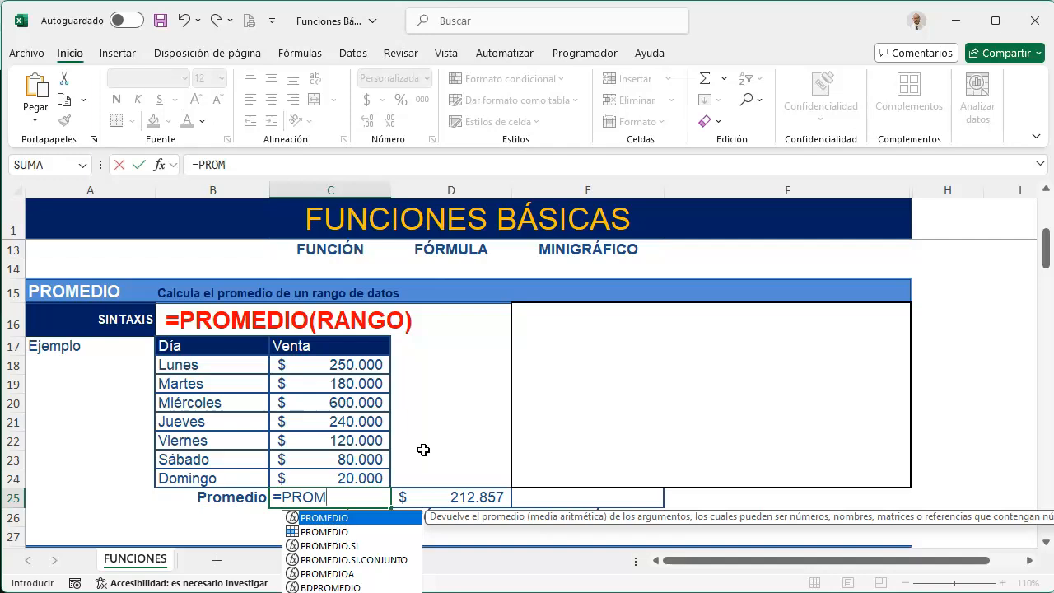
pyautogui.press('Tab')
pyautogui.moveTo(353, 363); pyautogui.dragTo(343, 475)
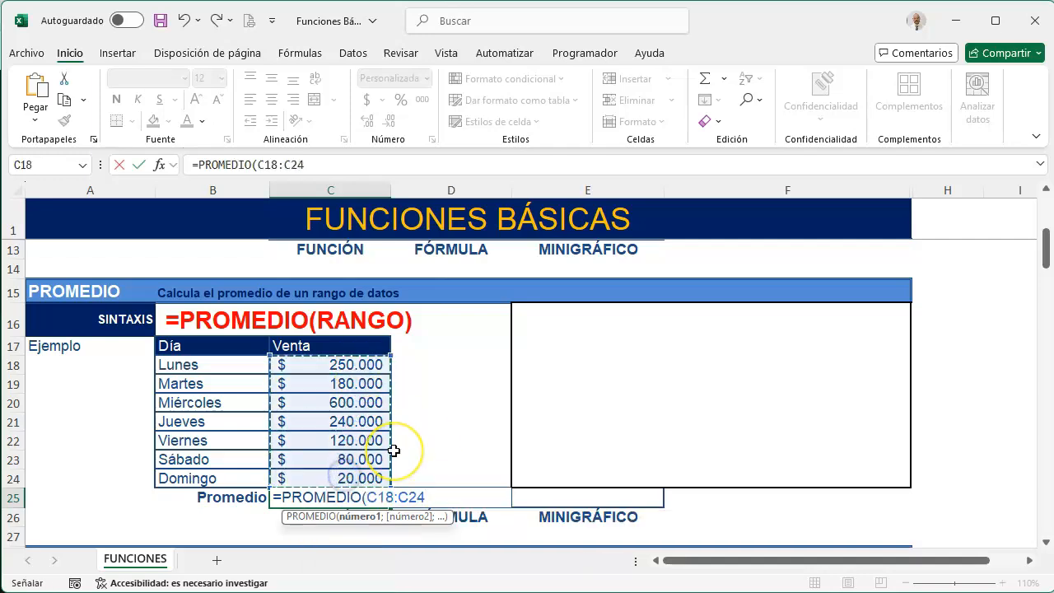
pyautogui.press('Return')
# Test both averages by replacing the Domingo sale in C24 with the letter A, and undo the change
pyautogui.press('Up')
pyautogui.press('Up')
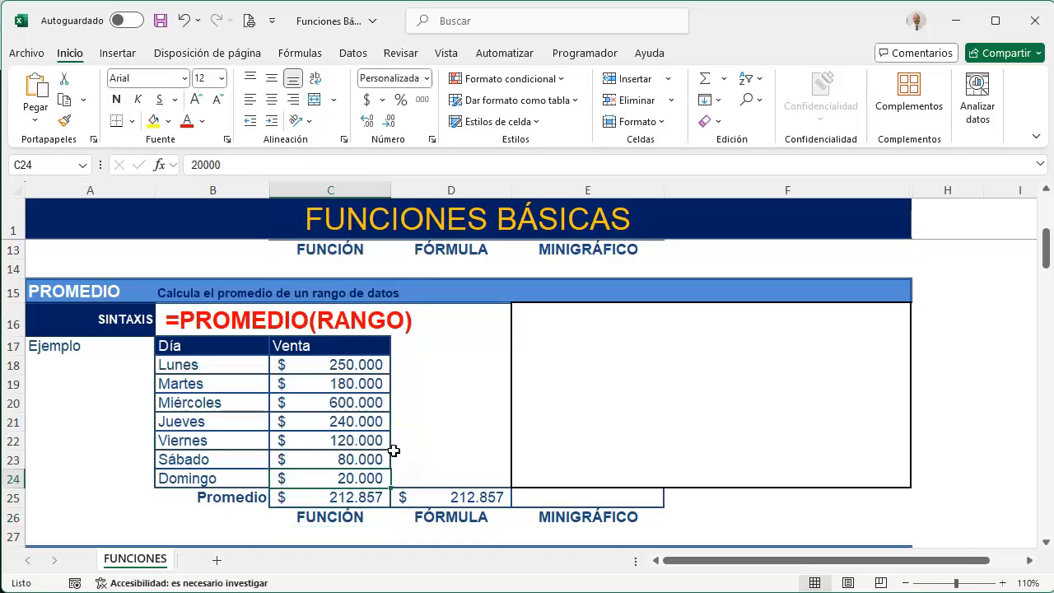
pyautogui.write('A')
pyautogui.press('Return')
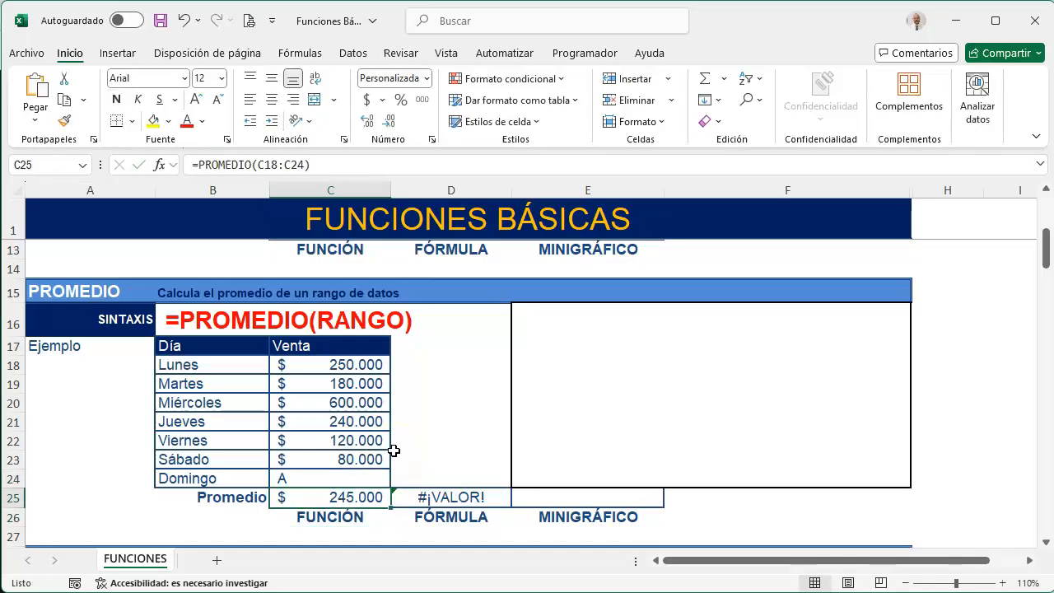
pyautogui.hotkey('ctrl', 'z')
# Test both averages by clearing the Lunes sale in C18, and undo the deletion
pyautogui.press('Up')
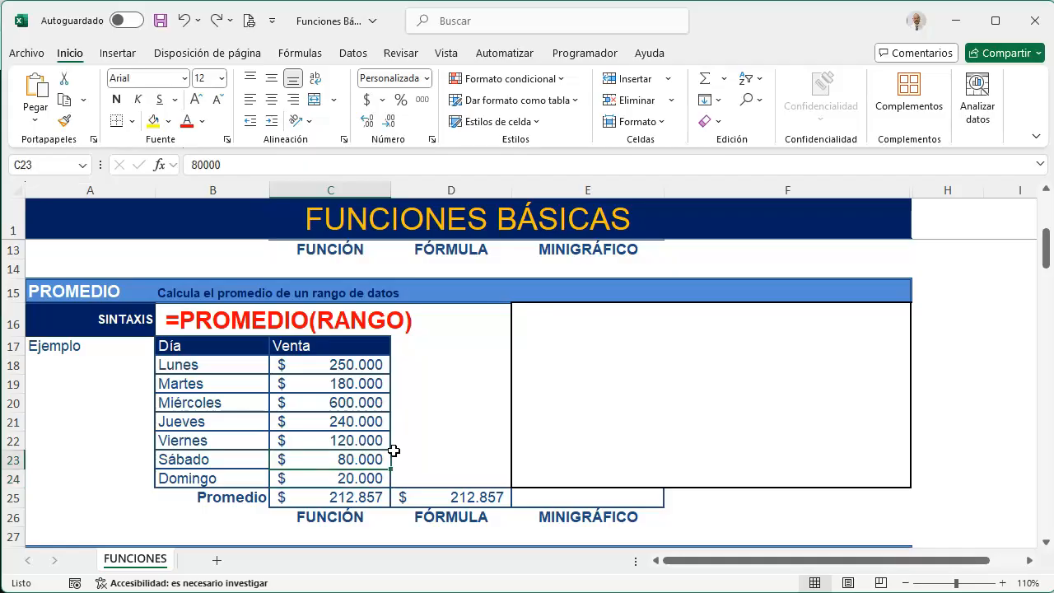
pyautogui.press('Up')
pyautogui.press('Up')
pyautogui.press('Up')
pyautogui.press('Up')
pyautogui.press('Up')
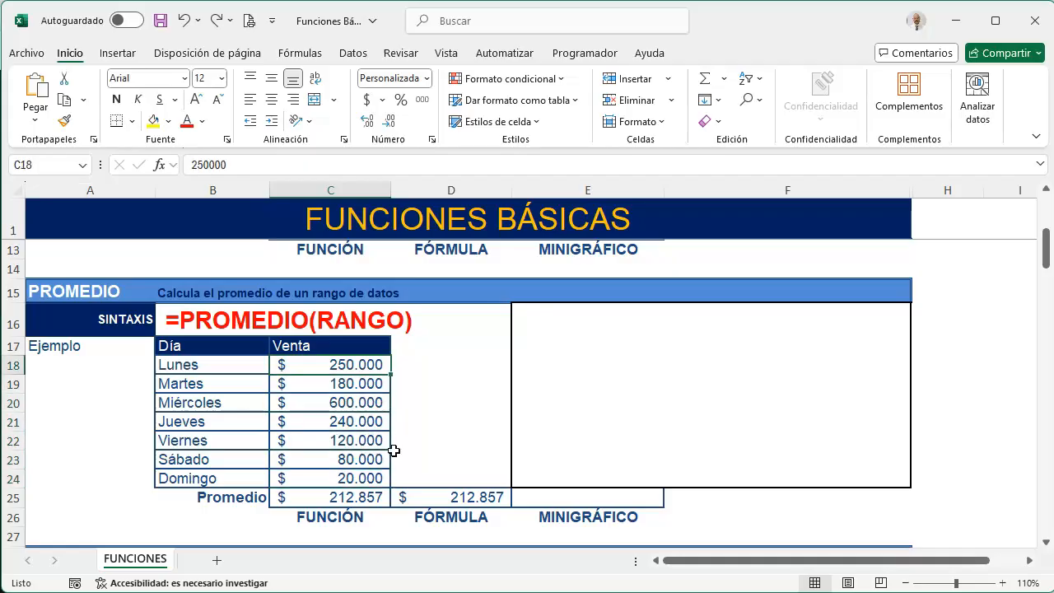
pyautogui.press('Delete')
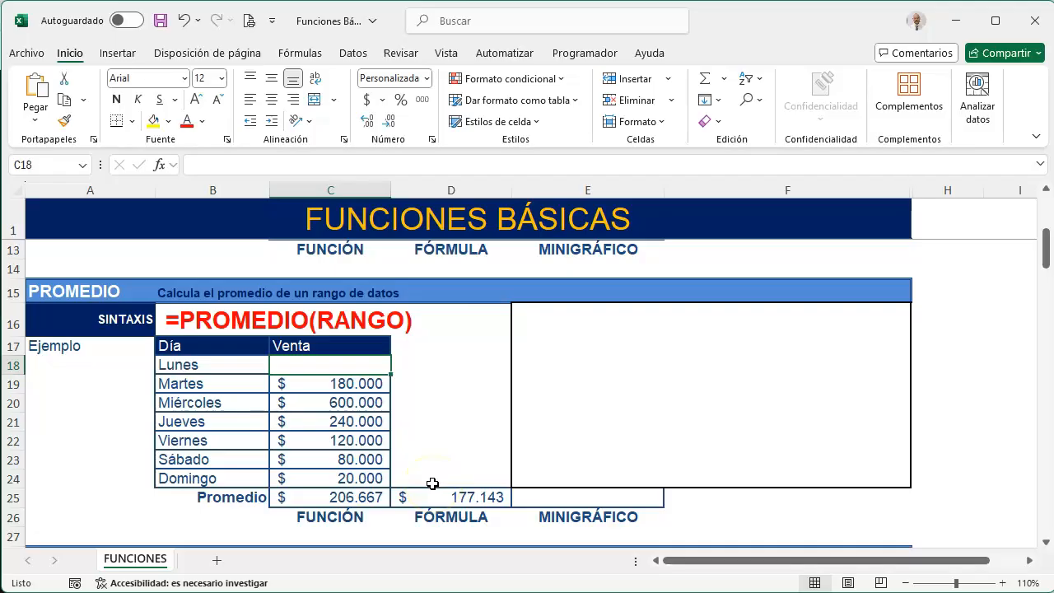
pyautogui.hotkey('ctrl', 'z')
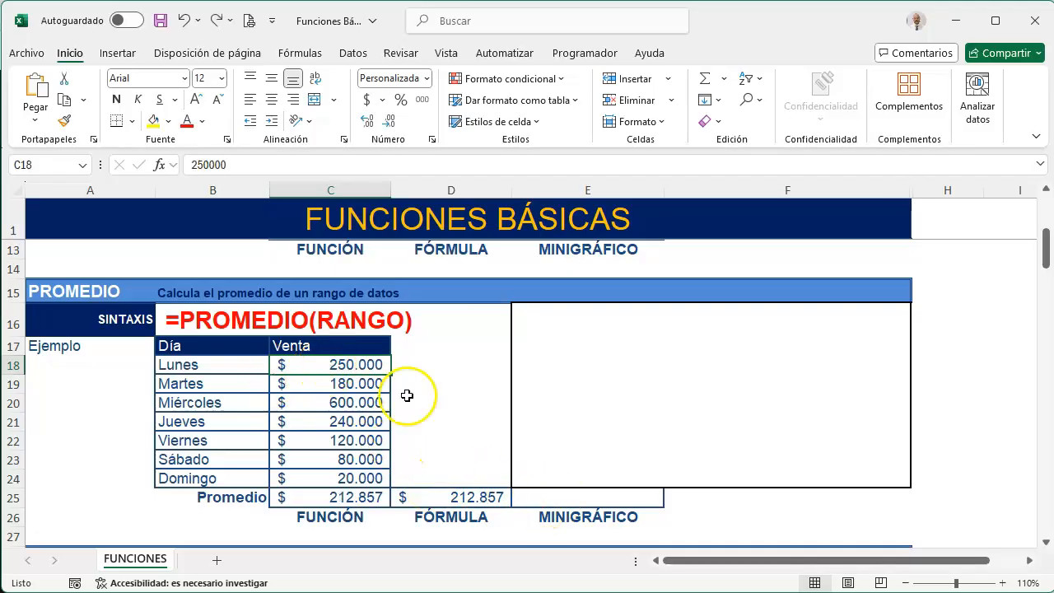
# Insert a line sparkline in E25 for the data range C18:C24 and mark its low point
pyautogui.click(594, 499)
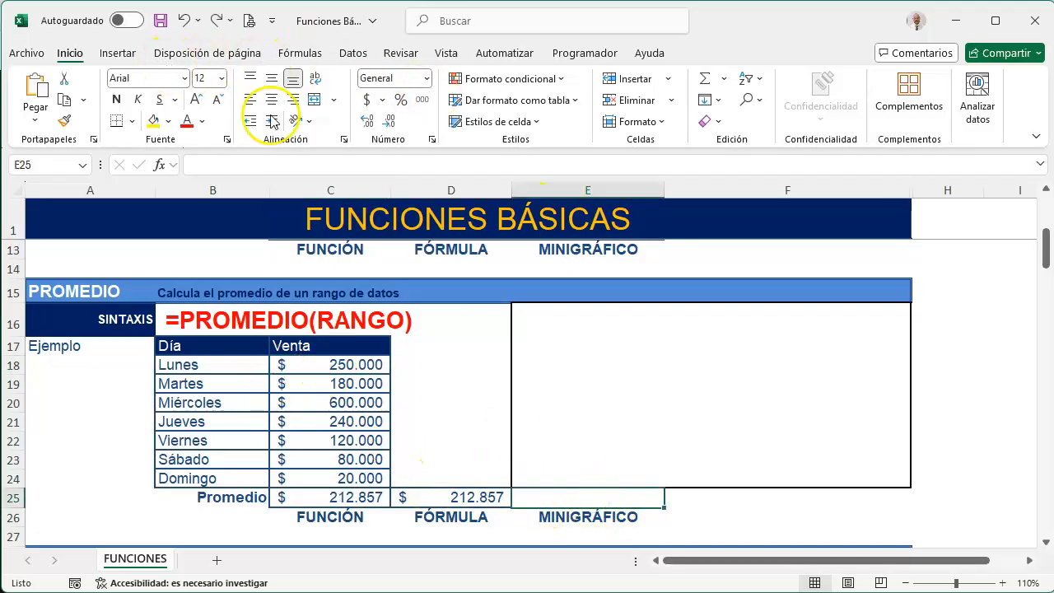
pyautogui.click(116, 53)
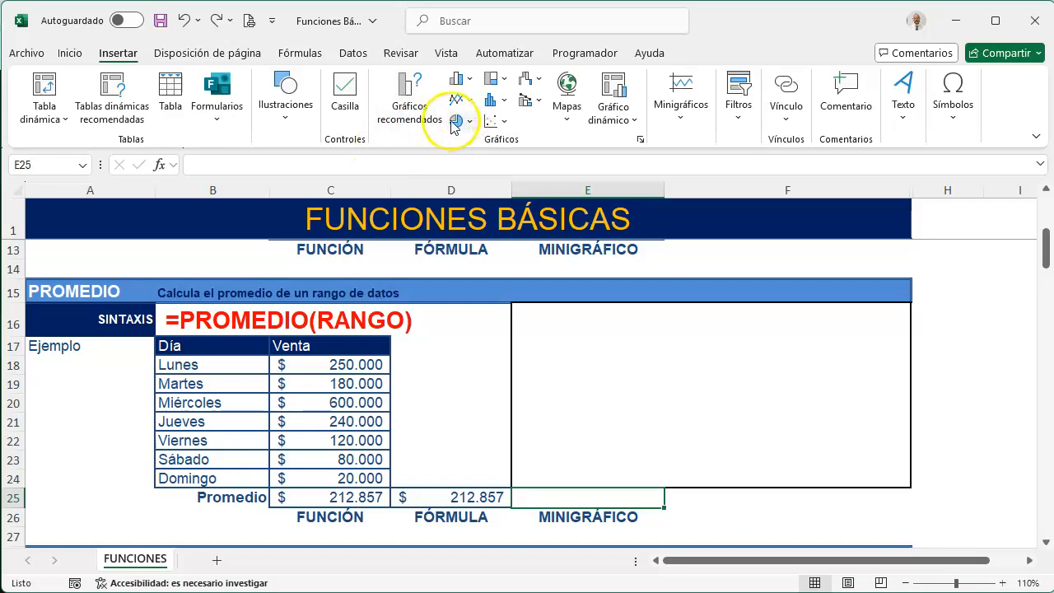
pyautogui.click(677, 115)
pyautogui.click(671, 163)
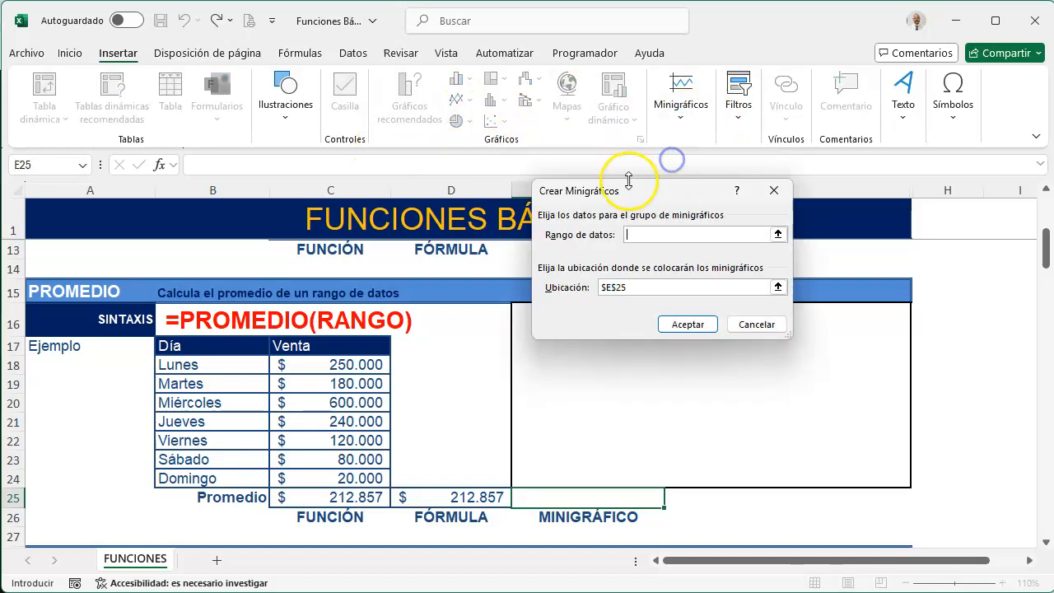
pyautogui.moveTo(375, 362); pyautogui.dragTo(337, 473)
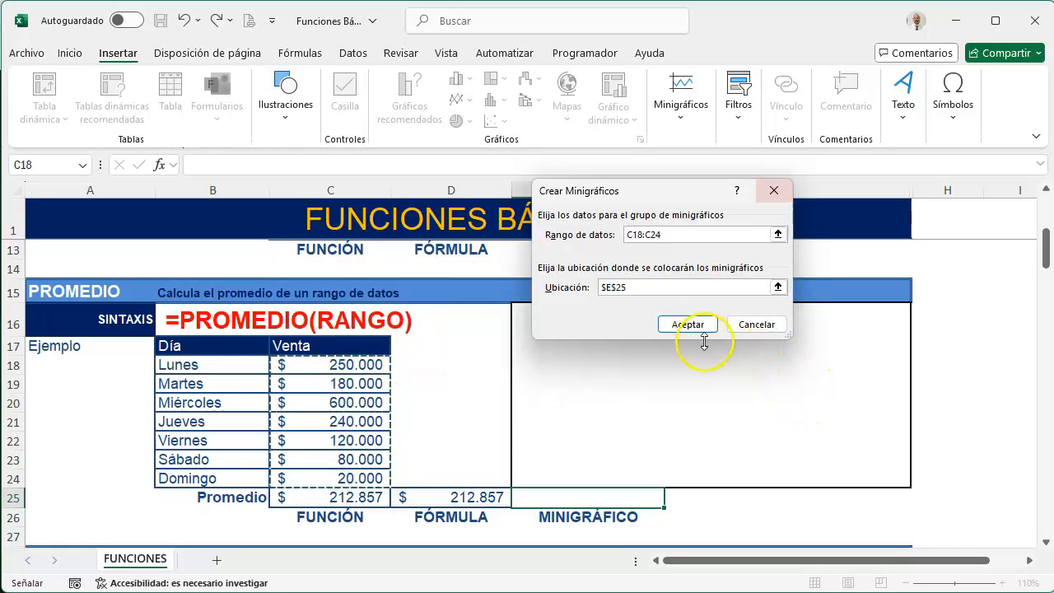
pyautogui.click(697, 324)
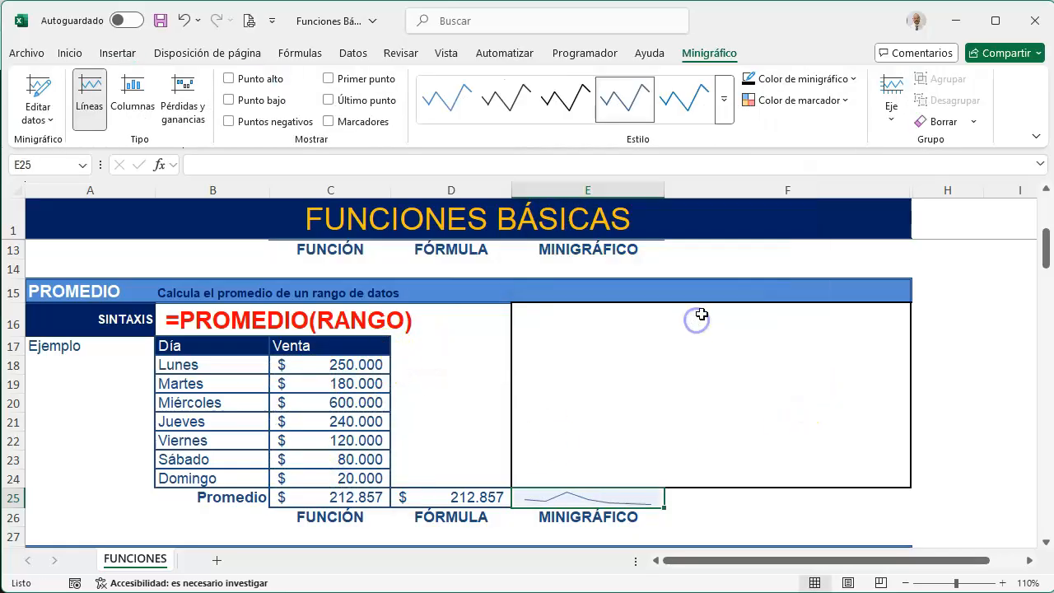
pyautogui.click(231, 101)
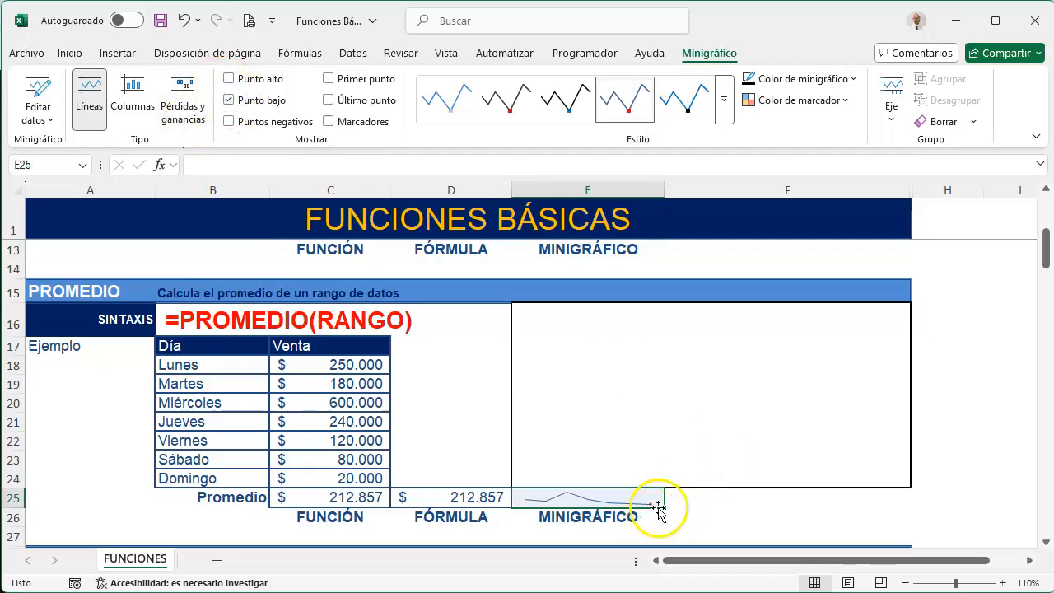
# Insert a 2-D clustered bar chart from the day and sales data in B17:C24
pyautogui.click(568, 329)
pyautogui.moveTo(197, 345); pyautogui.dragTo(304, 478)
pyautogui.click(117, 55)
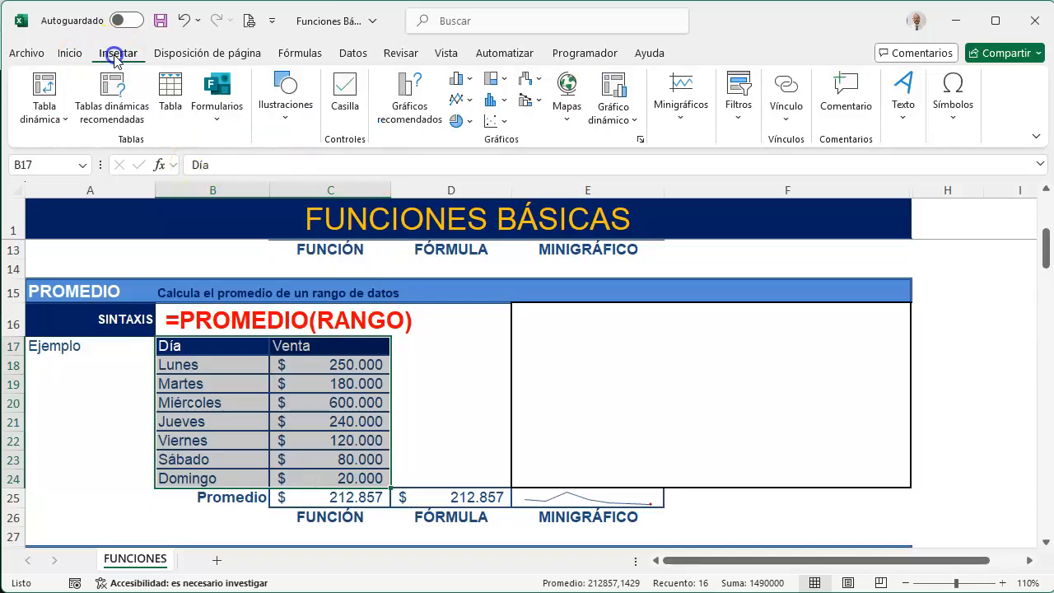
pyautogui.click(504, 102)
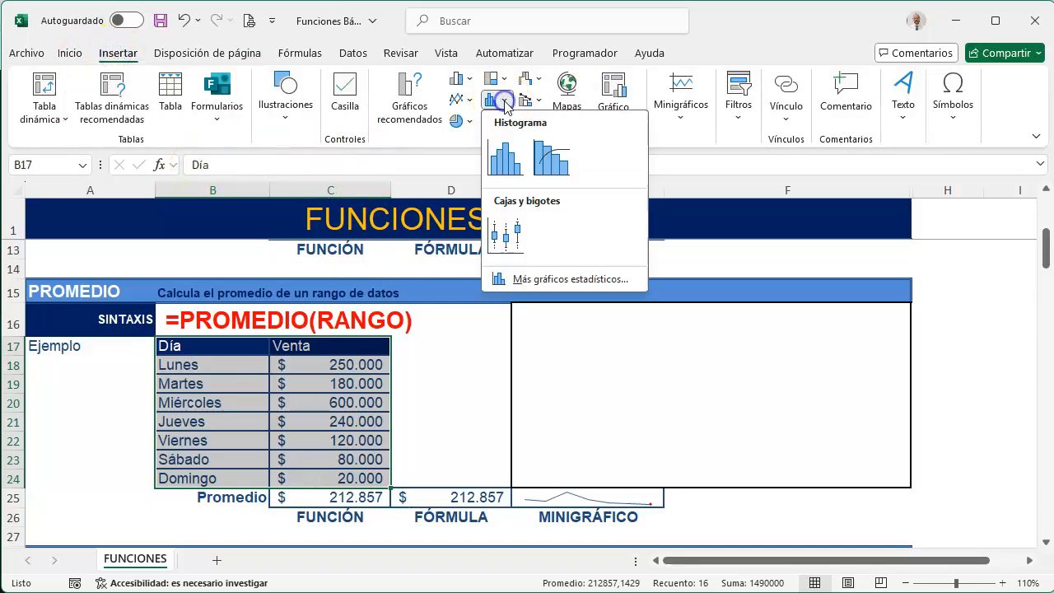
pyautogui.click(459, 80)
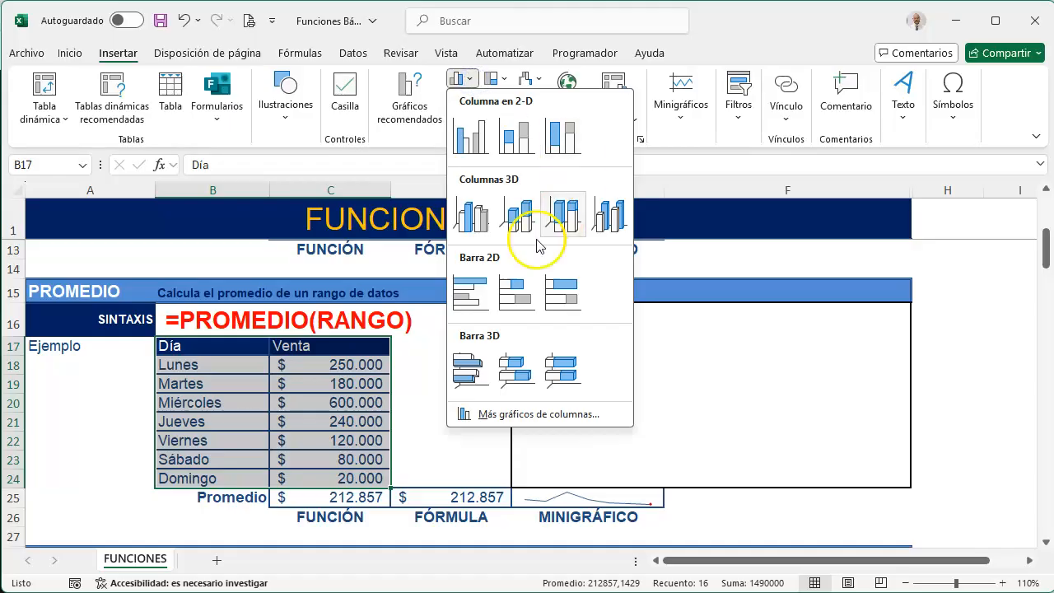
pyautogui.click(485, 291)
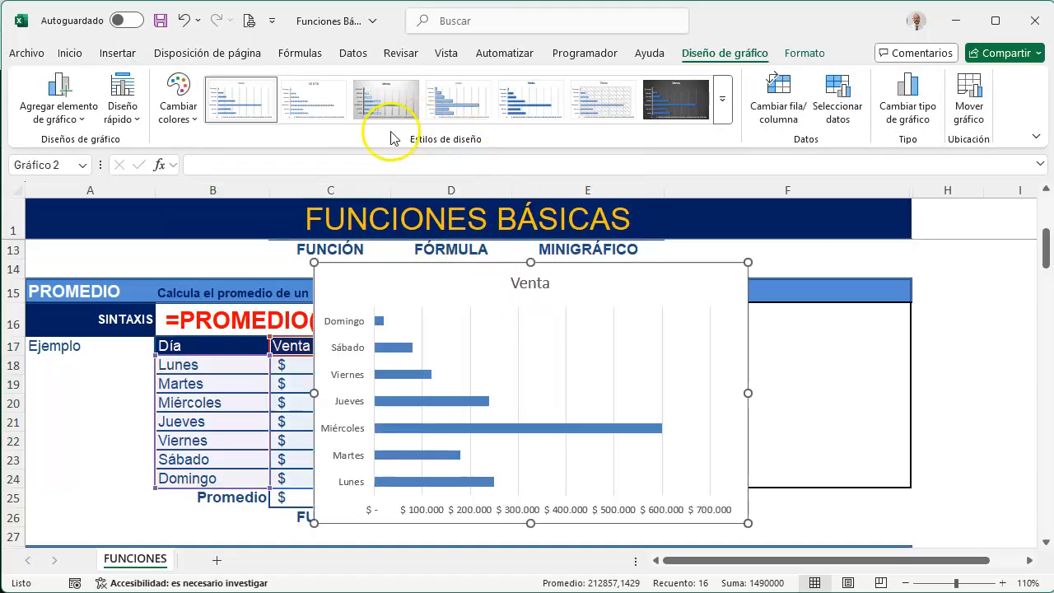
# Change the Venta chart's type to clustered columns
pyautogui.click(912, 103)
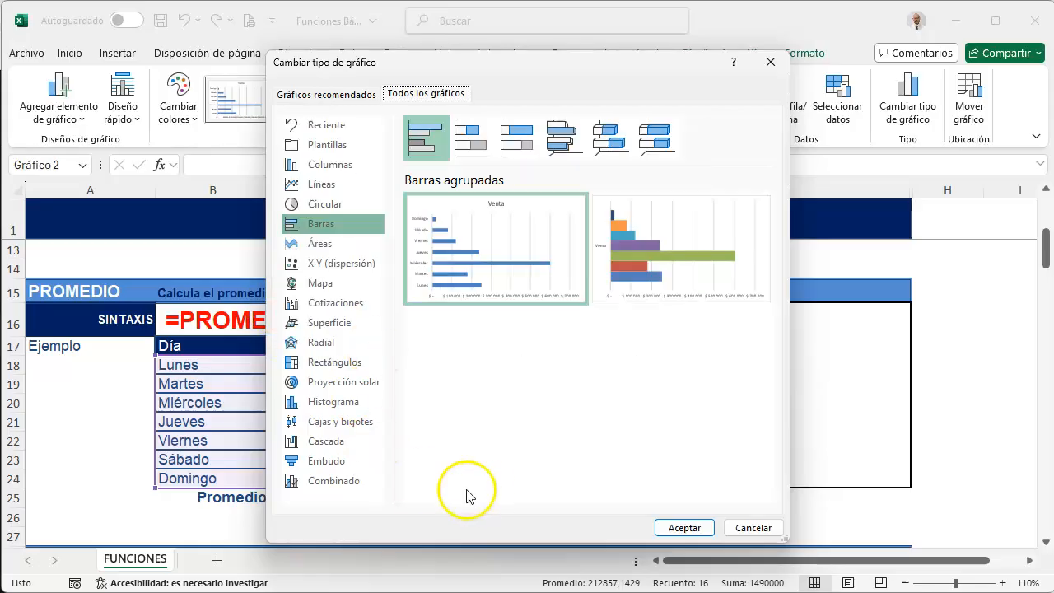
pyautogui.click(328, 168)
pyautogui.click(421, 142)
pyautogui.click(684, 528)
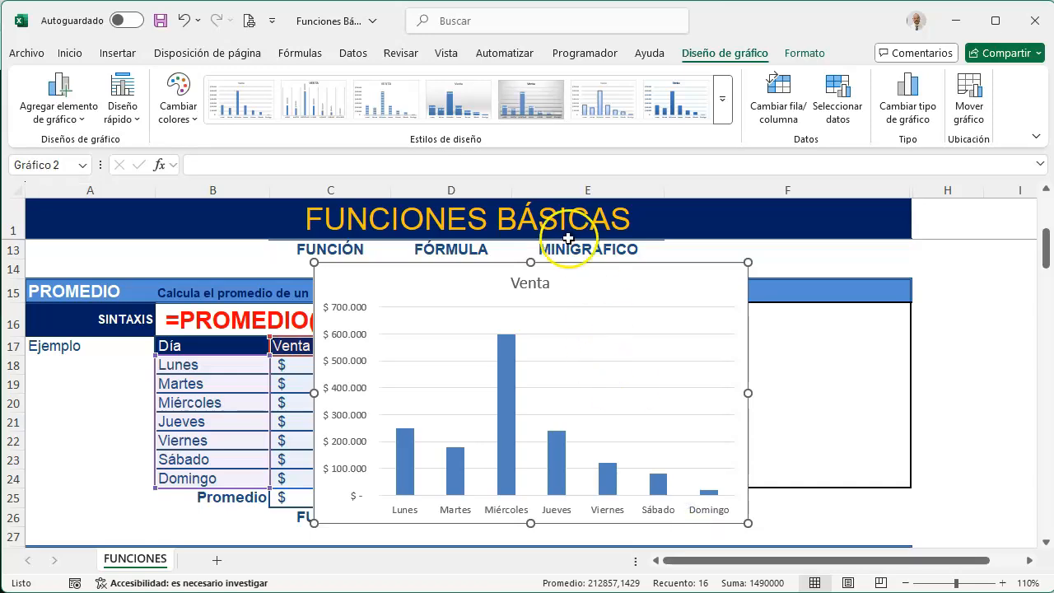
# Fit the Venta chart inside the empty frame beside the PROMEDIO table and apply the last chart style, with bevelled columns
pyautogui.moveTo(529, 264); pyautogui.dragTo(749, 309)
pyautogui.moveTo(948, 383); pyautogui.dragTo(905, 394)
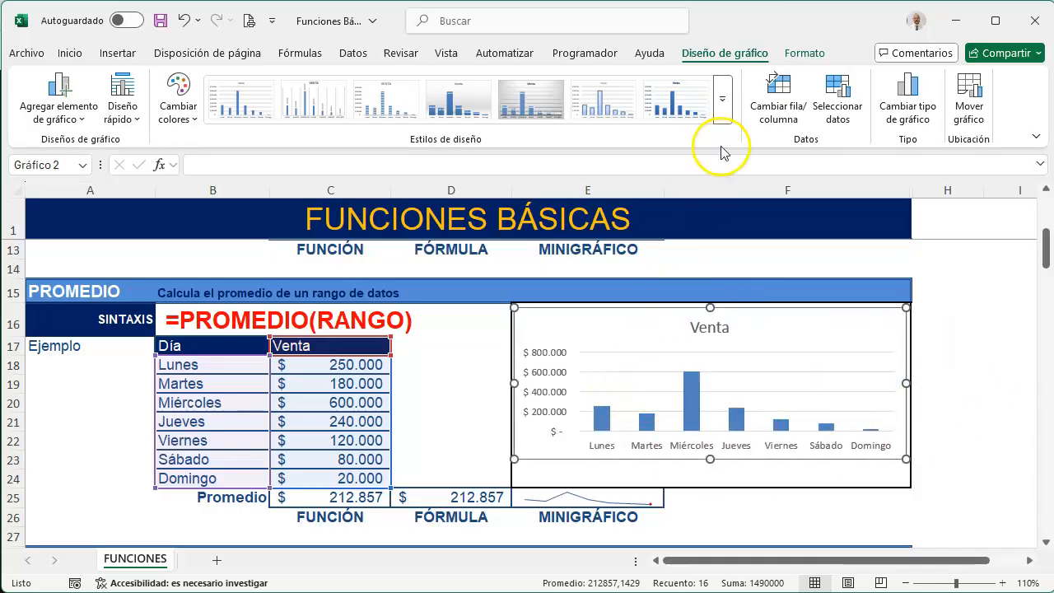
pyautogui.moveTo(709, 460); pyautogui.dragTo(708, 475)
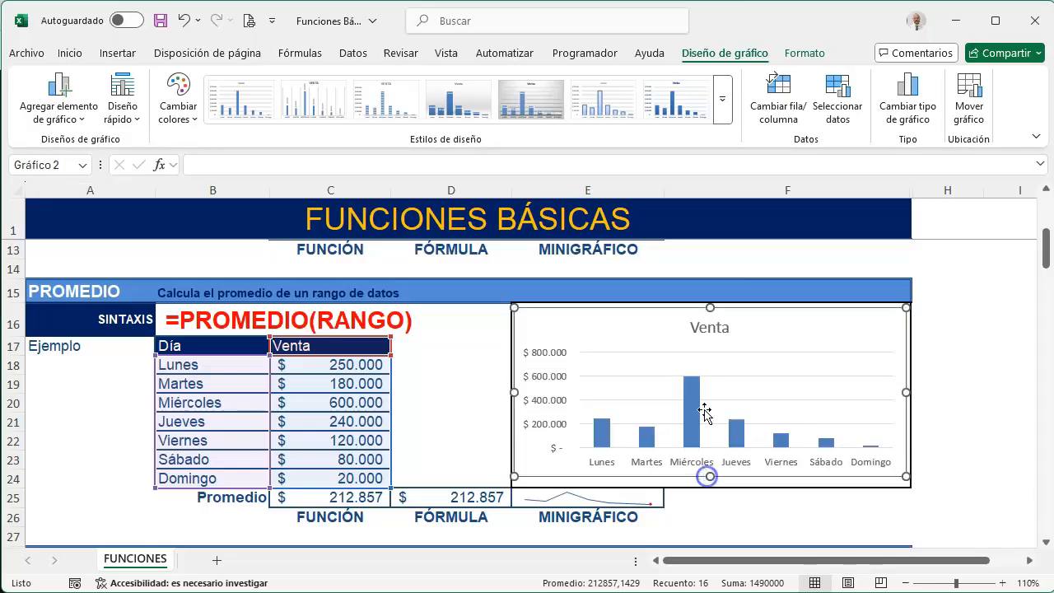
pyautogui.click(729, 117)
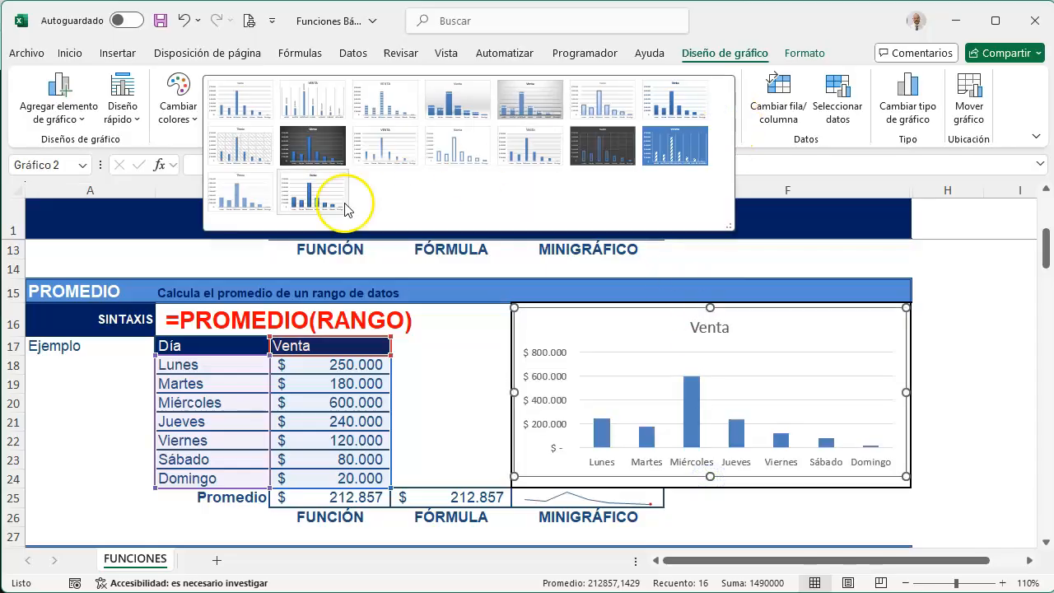
pyautogui.click(313, 193)
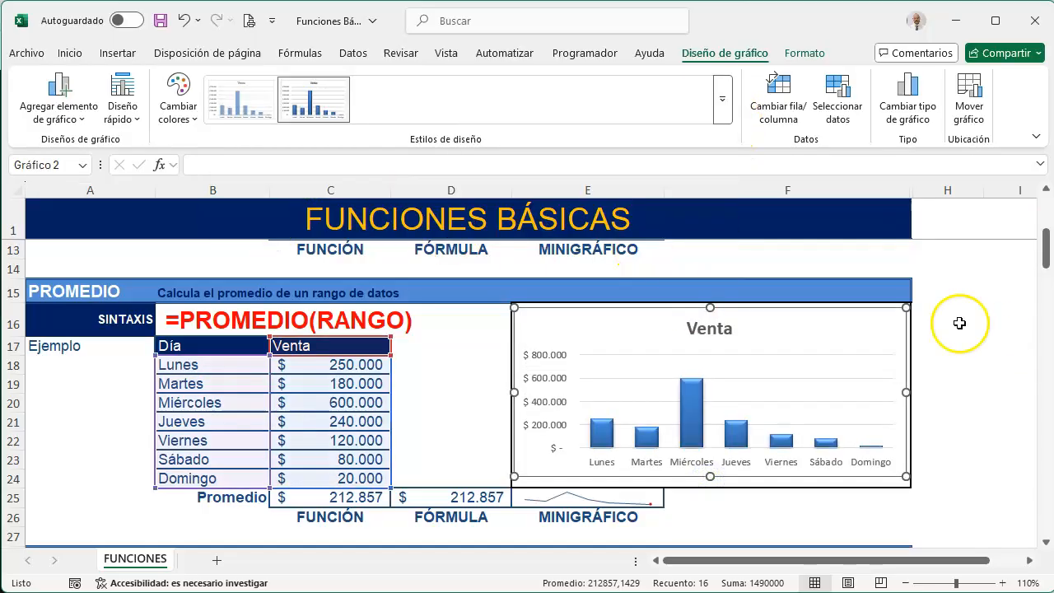
# Add data labels to the Venta chart and place them at the outer end of the columns (Extremo externo)
pyautogui.click(925, 320)
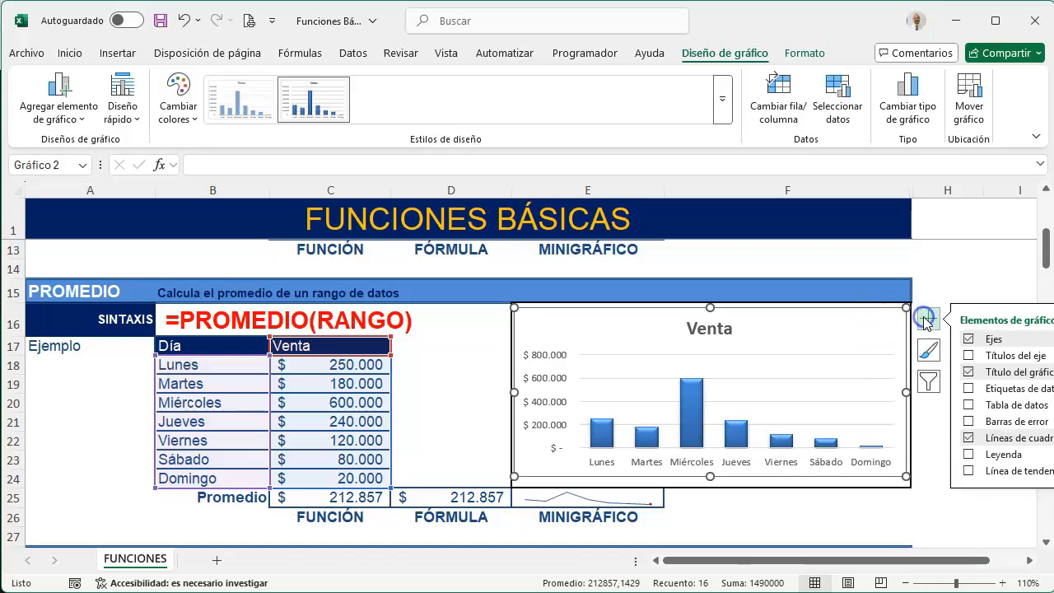
pyautogui.click(970, 269)
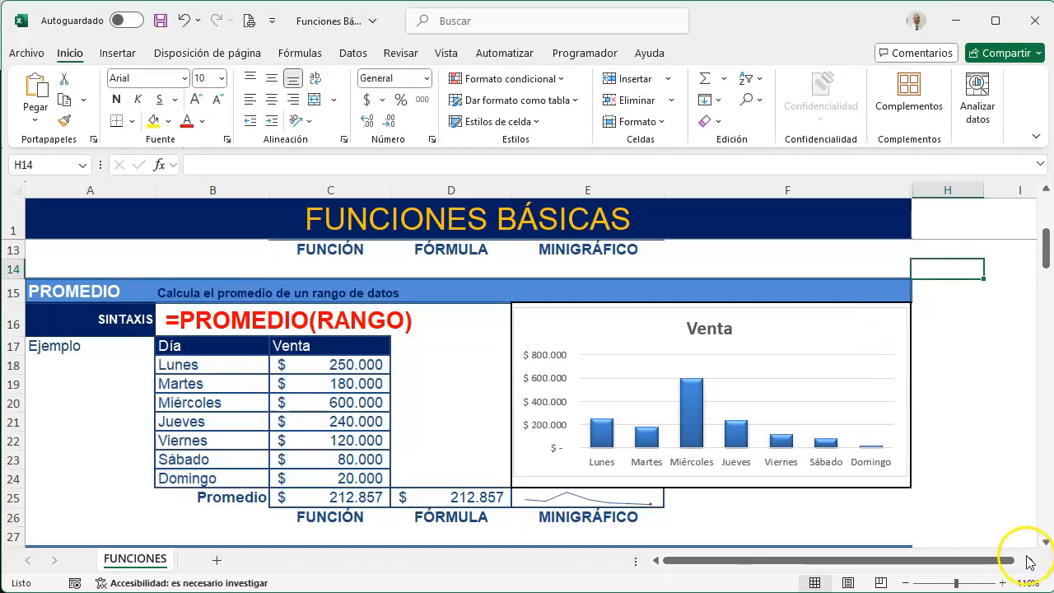
pyautogui.click(1029, 561)
pyautogui.click(1027, 562)
pyautogui.click(586, 310)
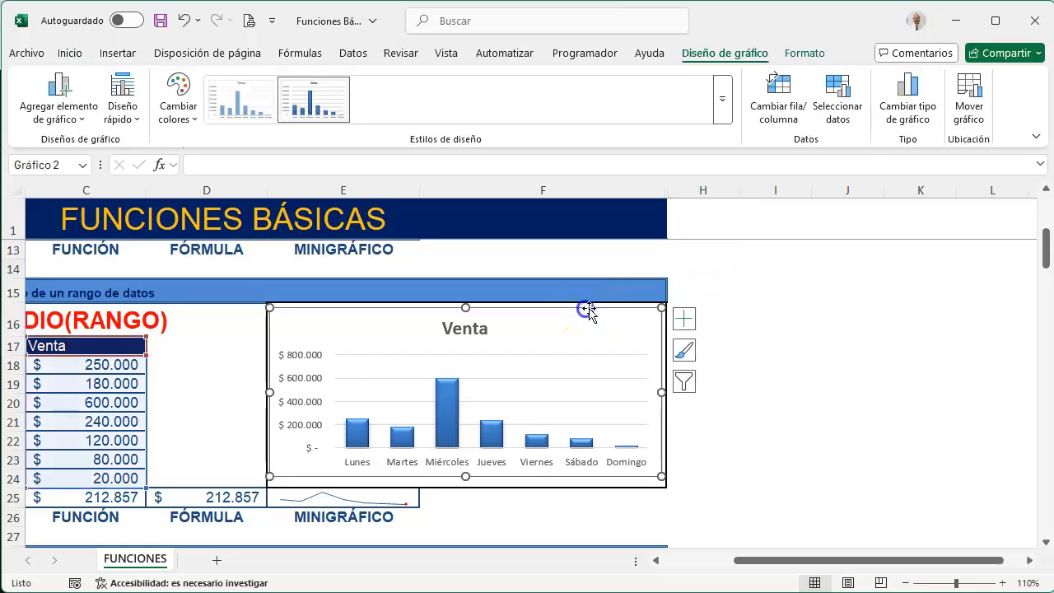
pyautogui.click(684, 318)
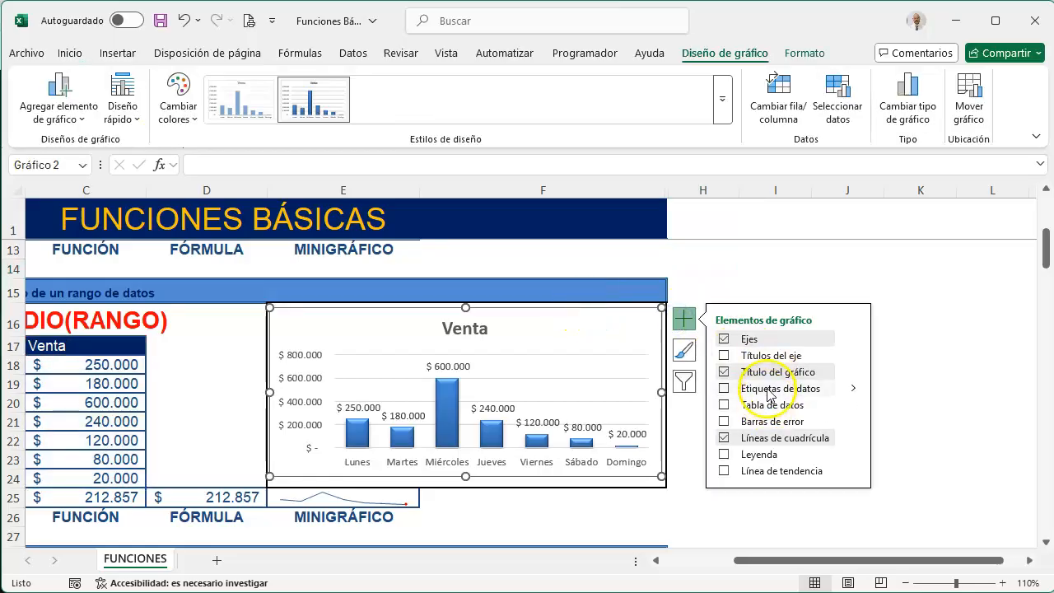
pyautogui.click(856, 389)
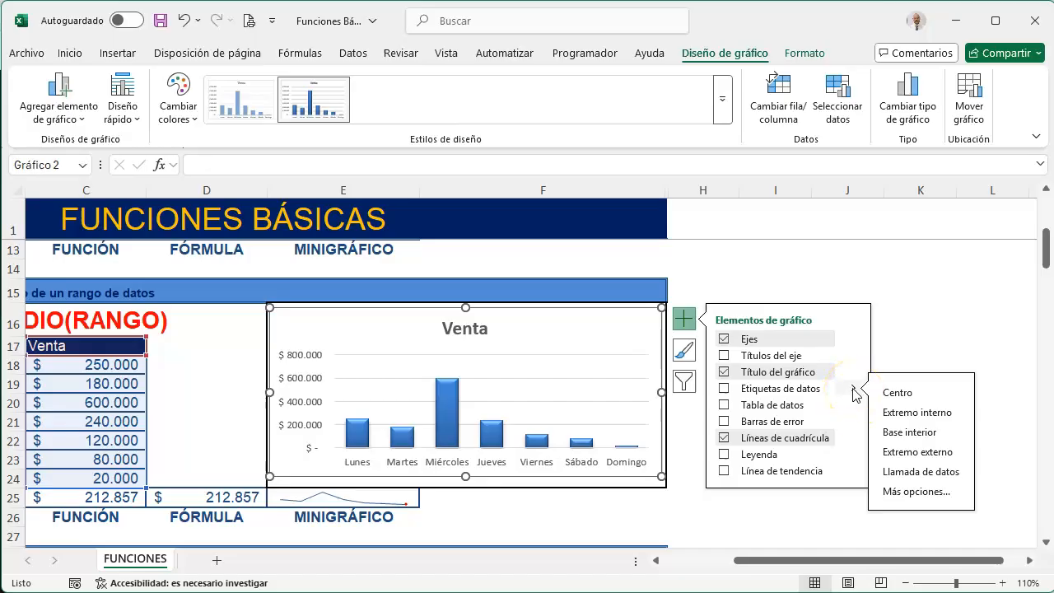
pyautogui.click(897, 394)
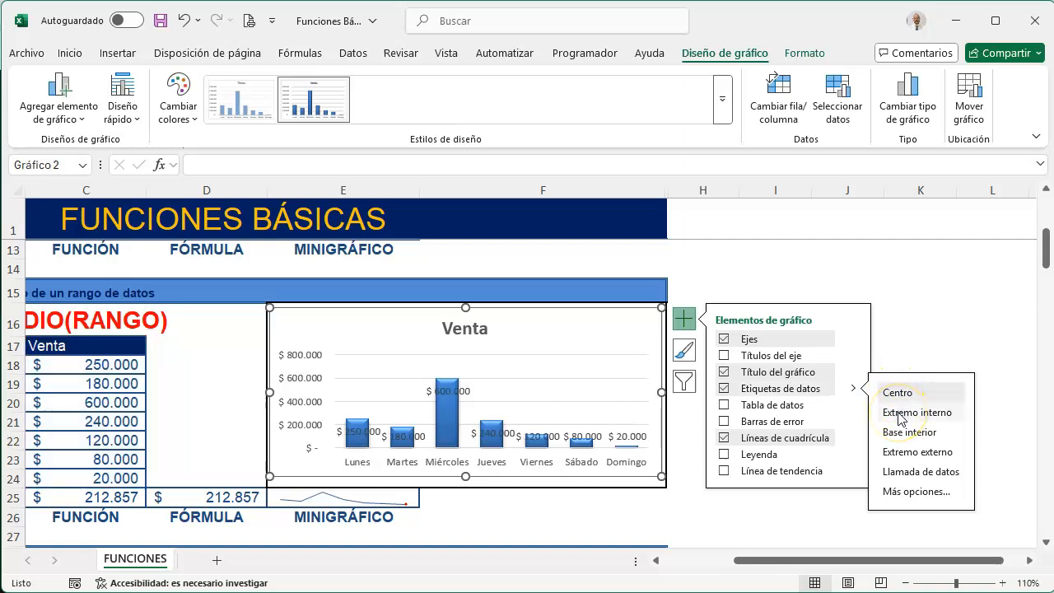
pyautogui.click(895, 454)
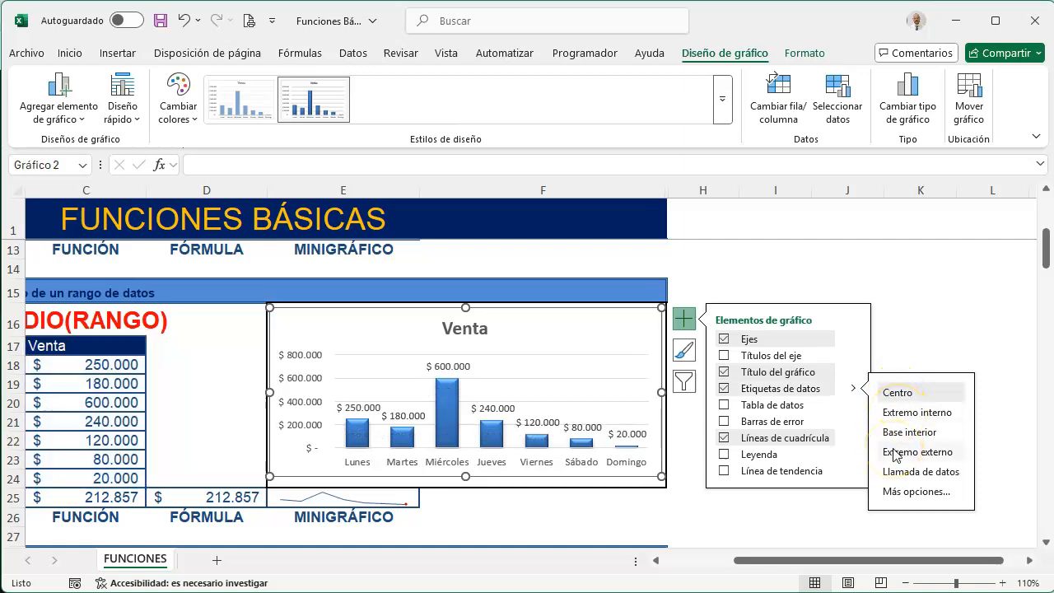
pyautogui.click(903, 284)
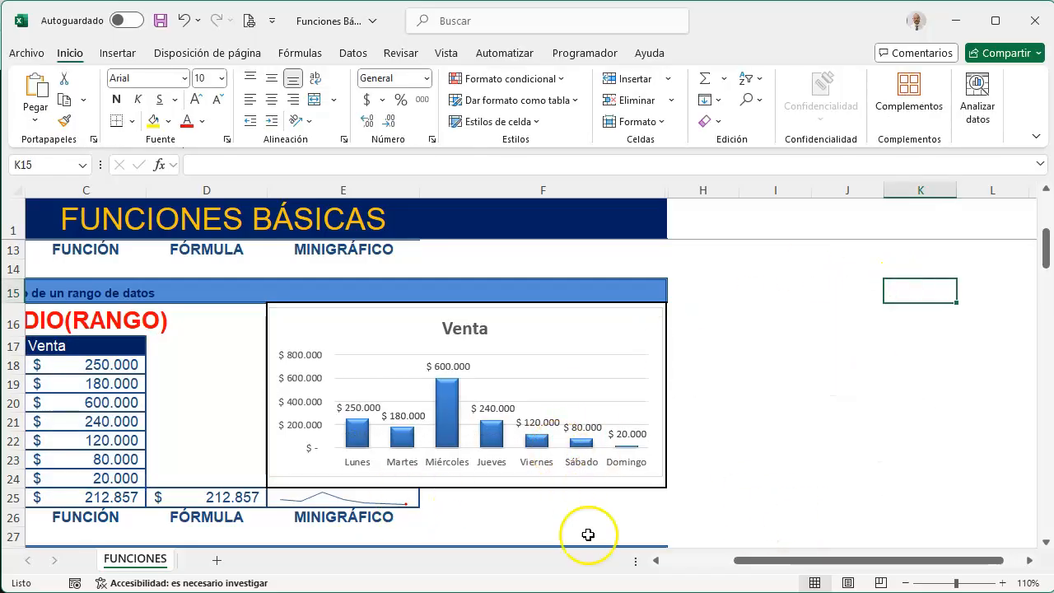
pyautogui.click(694, 560)
pyautogui.scroll(4, 532, 494)
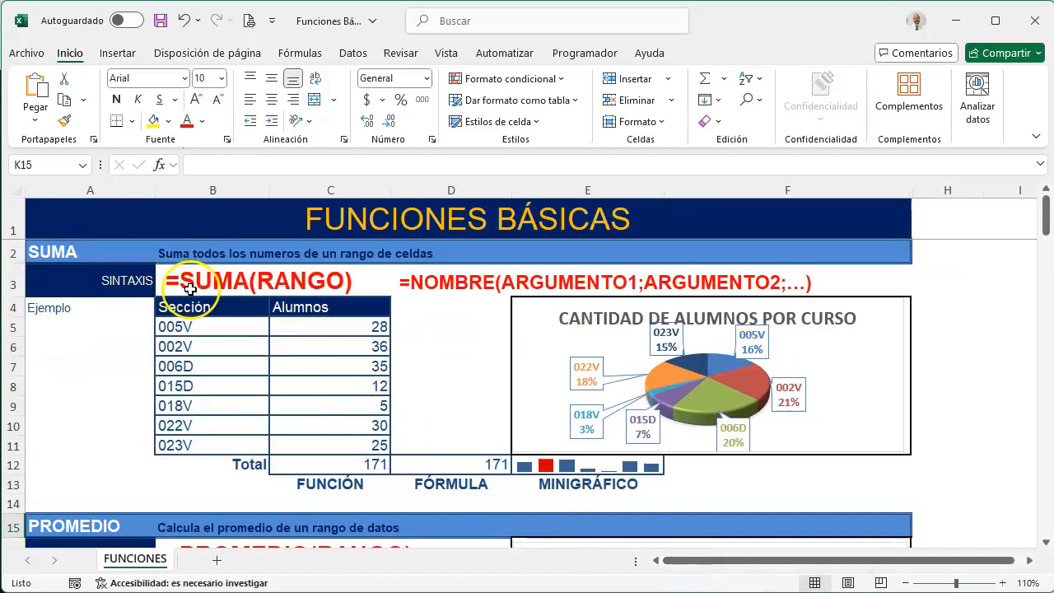
pyautogui.scroll(-3, 421, 441)
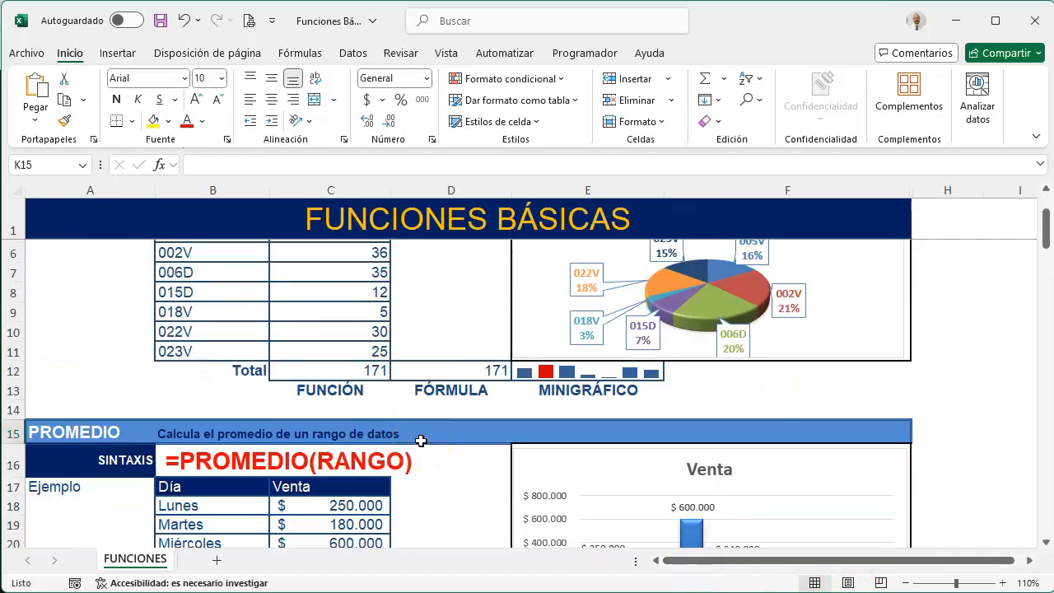
pyautogui.scroll(-5, 420, 441)
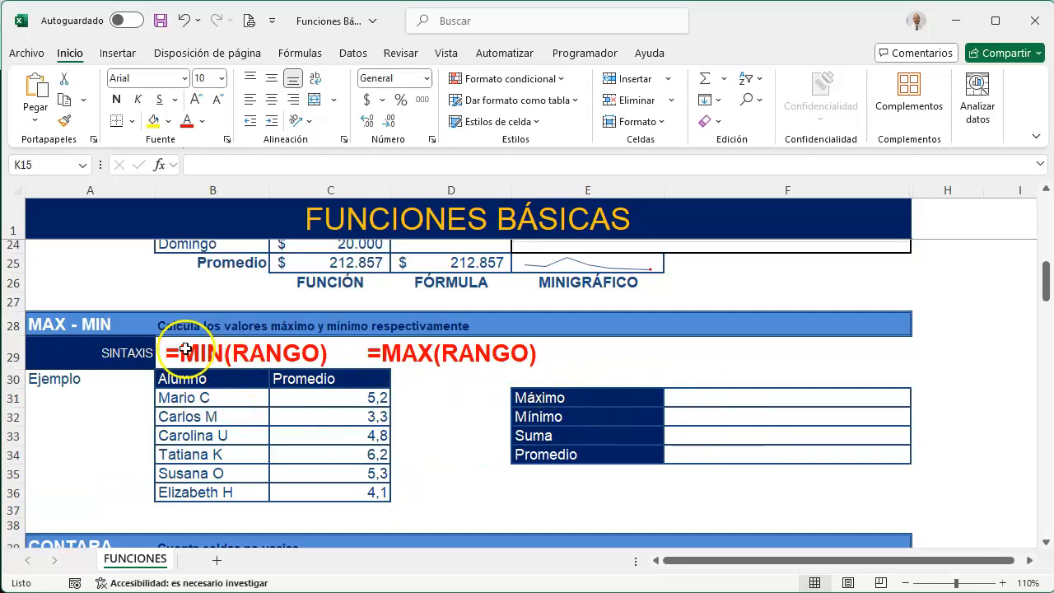
pyautogui.click(729, 399)
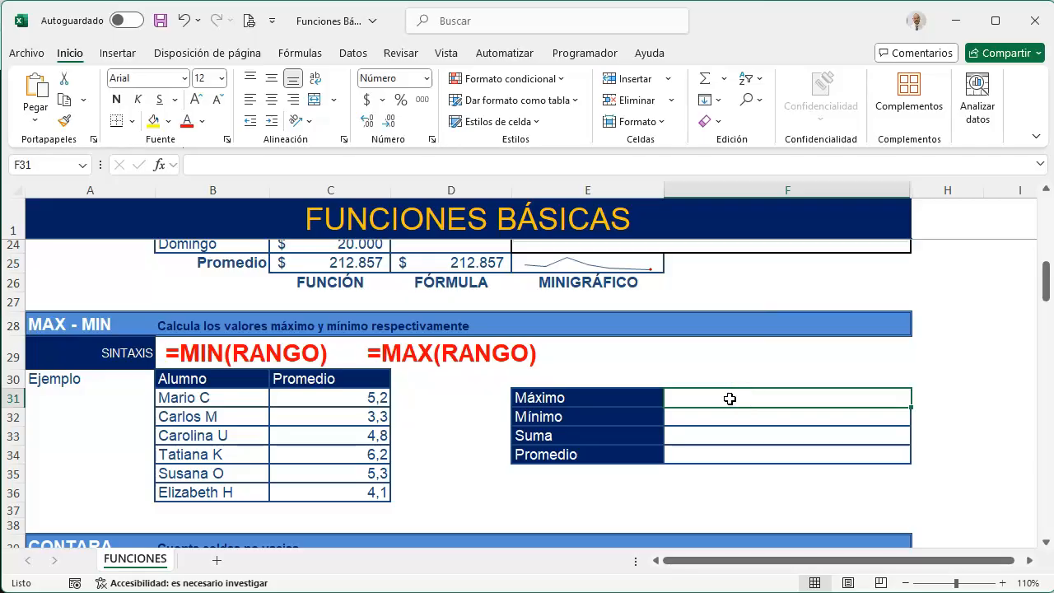
pyautogui.write('=MIN')
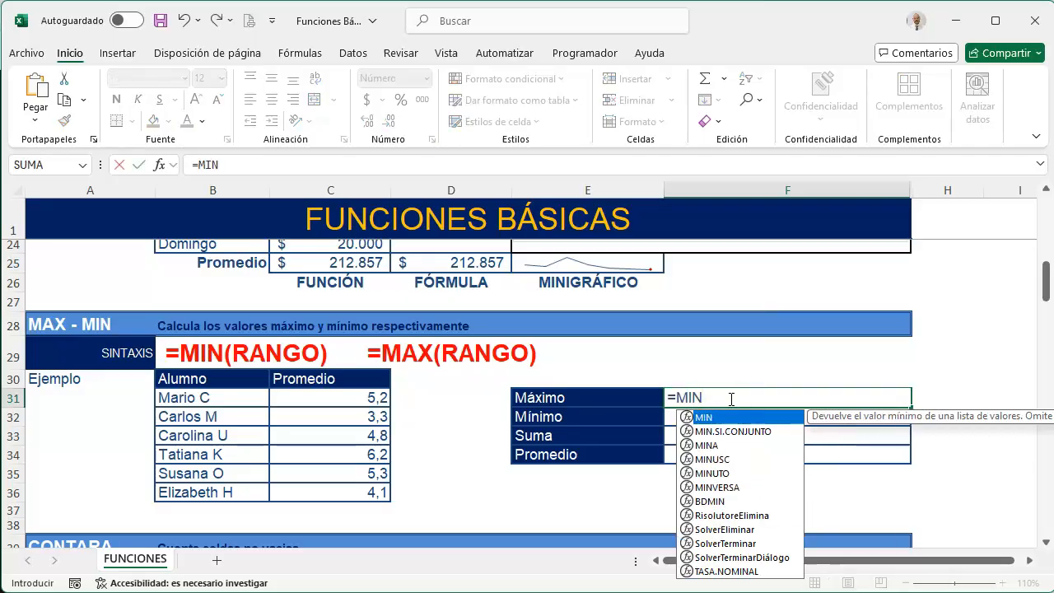
pyautogui.write('(')
pyautogui.moveTo(367, 397); pyautogui.dragTo(352, 490)
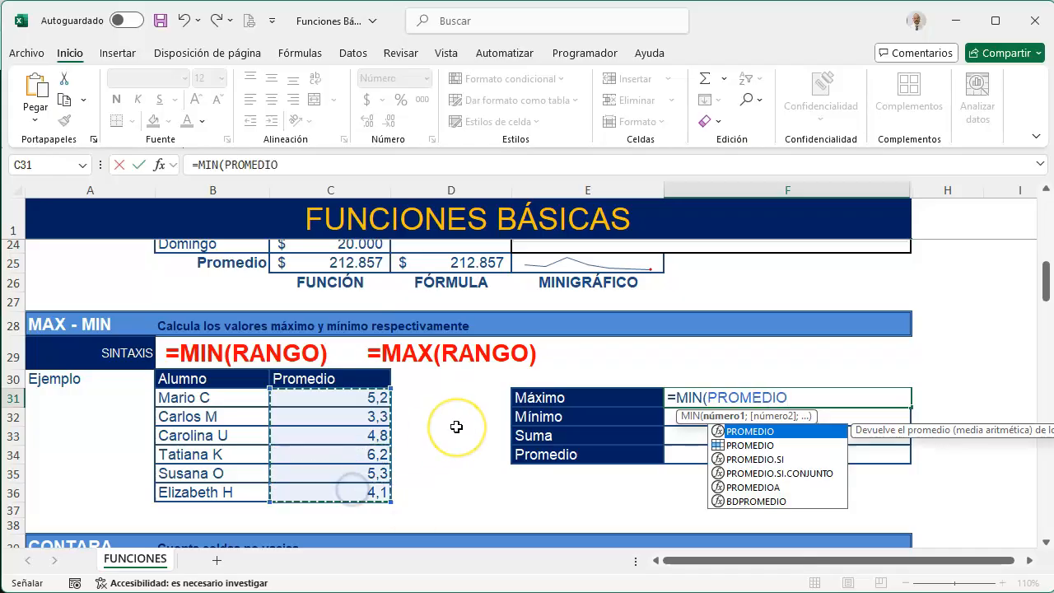
pyautogui.press('Escape')
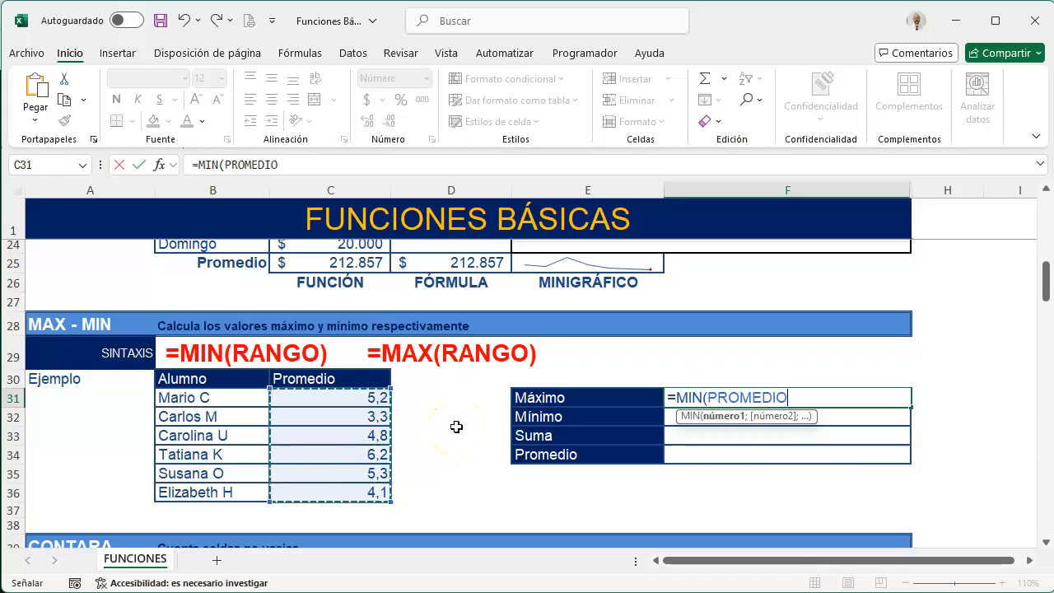
pyautogui.press('Escape')
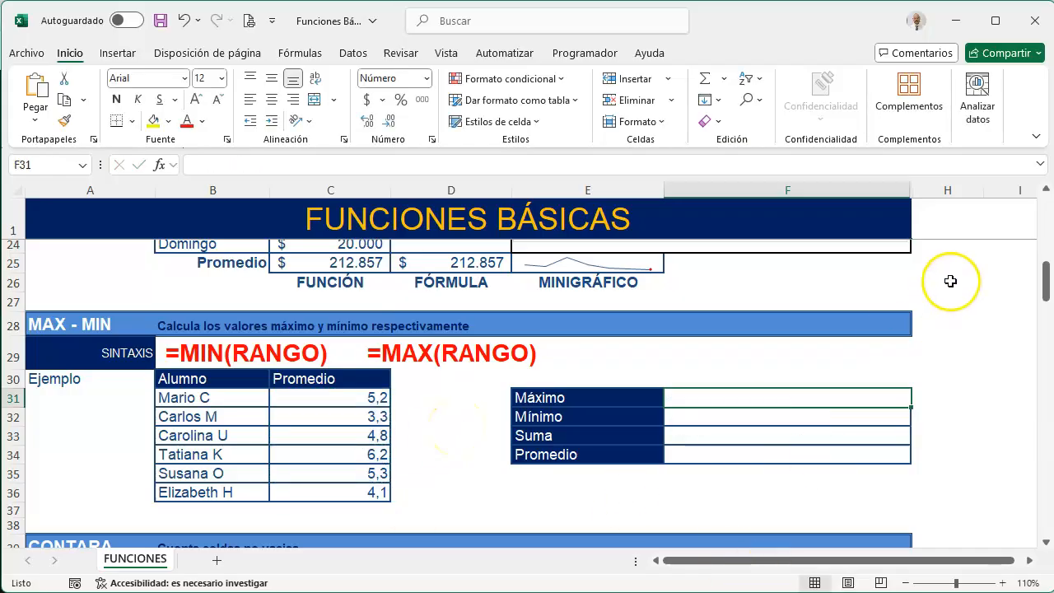
# Delete the defined name PROMEDIO from the workbook and check the name of the range C31:C36
pyautogui.click(301, 58)
pyautogui.click(489, 107)
pyautogui.click(486, 130)
pyautogui.click(609, 87)
pyautogui.click(701, 269)
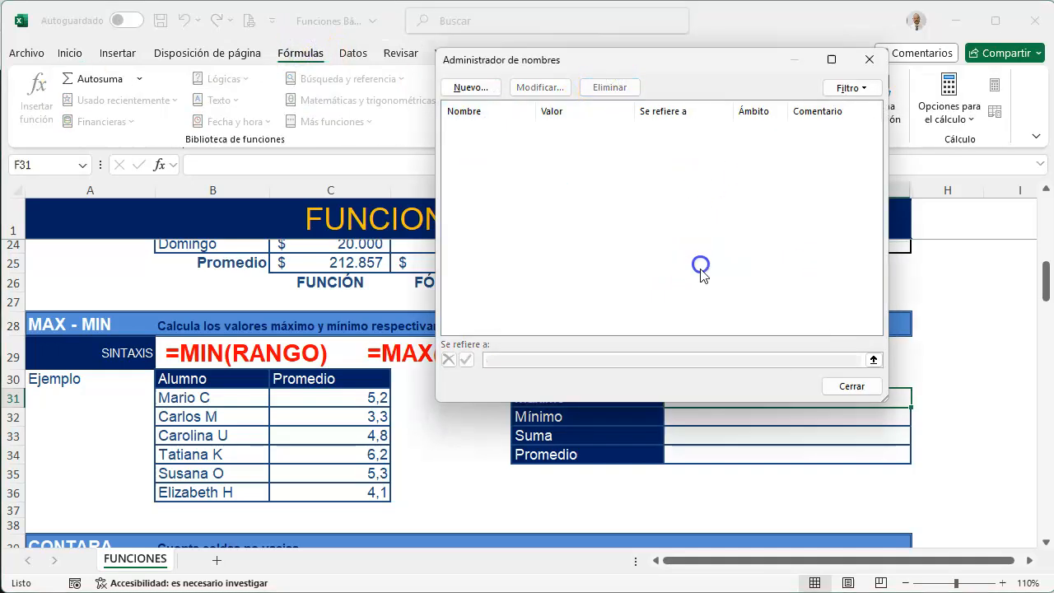
pyautogui.click(849, 385)
pyautogui.moveTo(346, 397); pyautogui.dragTo(337, 491)
pyautogui.click(46, 167)
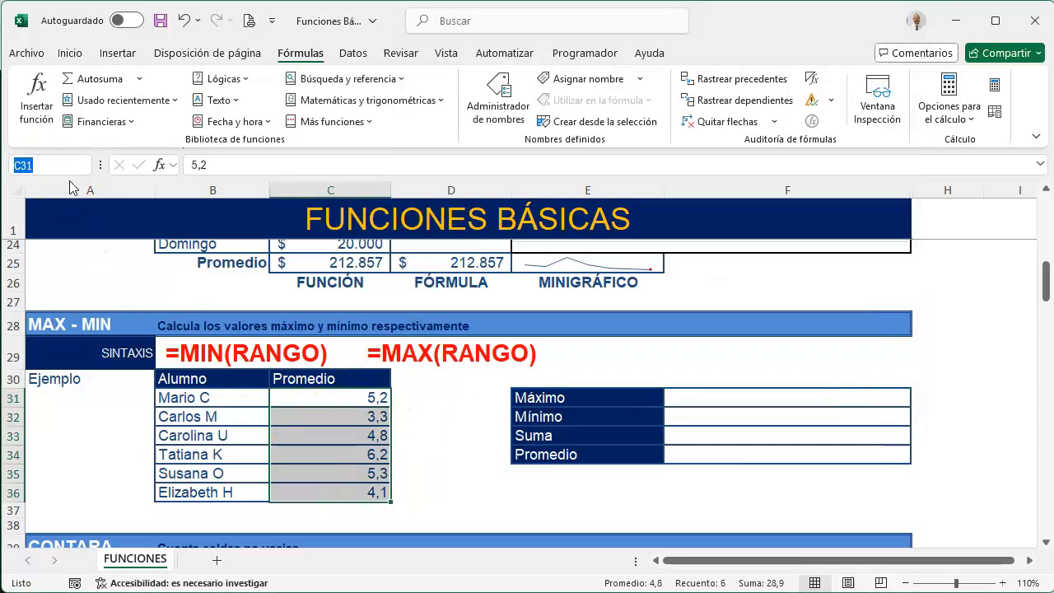
# Calculate the average of the student grades C31:C36 in F31 with the PROMEDIO function
pyautogui.click(730, 403)
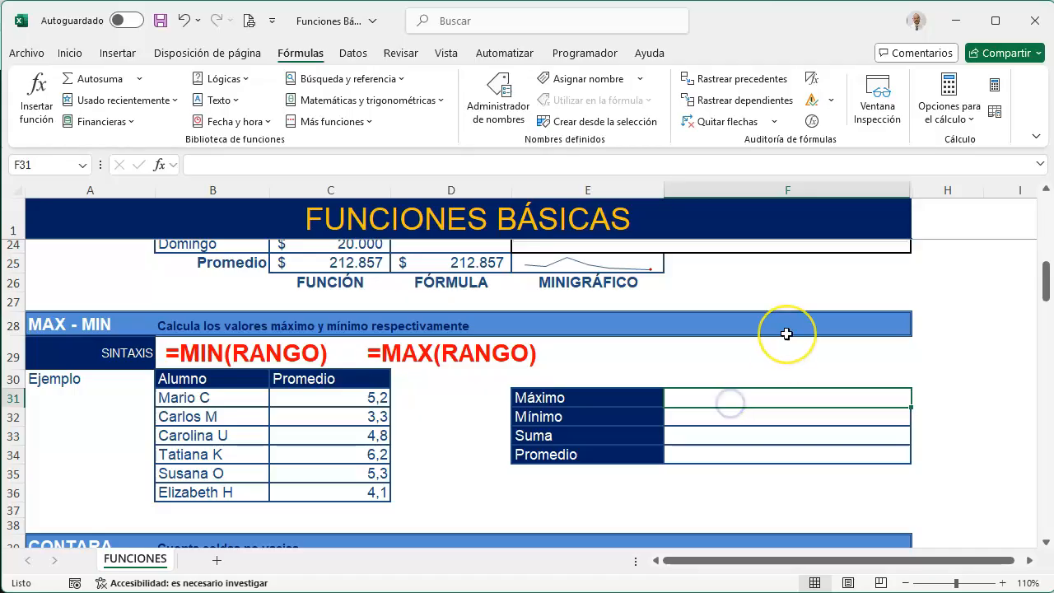
pyautogui.write('=PROE')
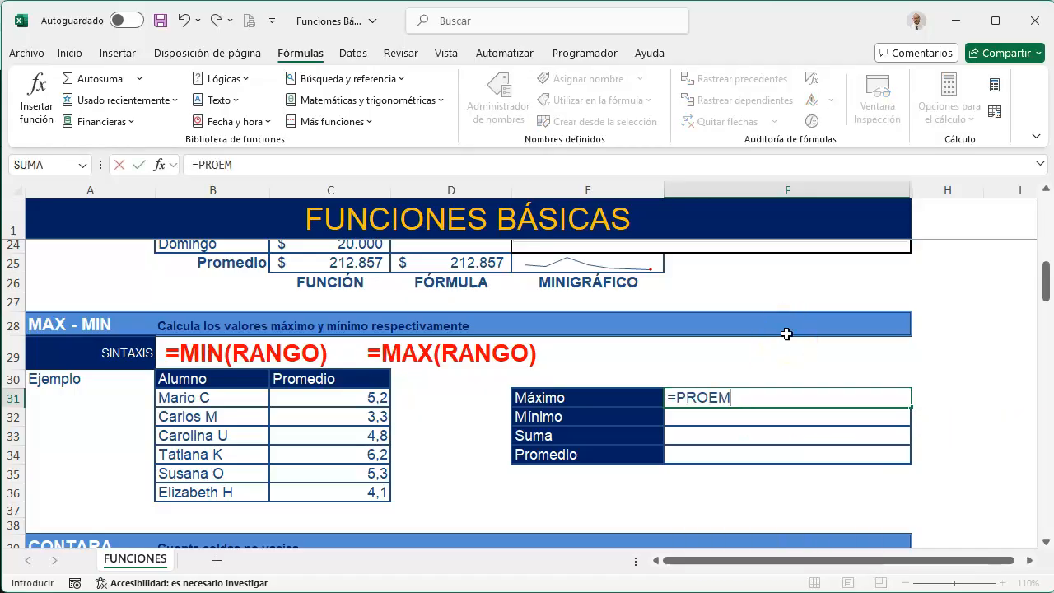
pyautogui.write('M')
pyautogui.press('BackSpace')
pyautogui.press('BackSpace')
pyautogui.write('M')
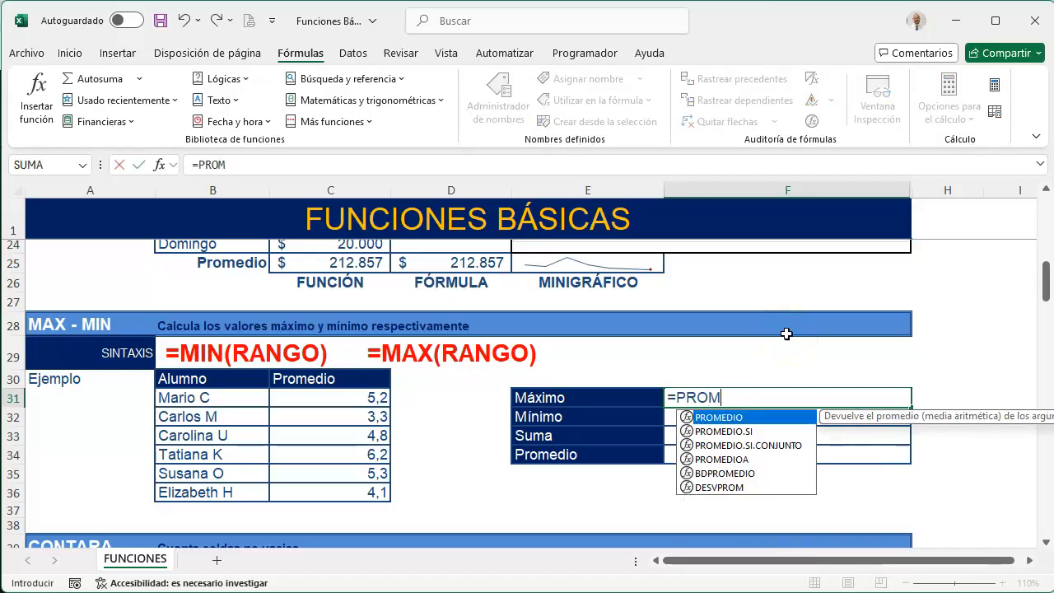
pyautogui.press('Tab')
pyautogui.moveTo(357, 403); pyautogui.dragTo(363, 491)
pyautogui.press('Return')
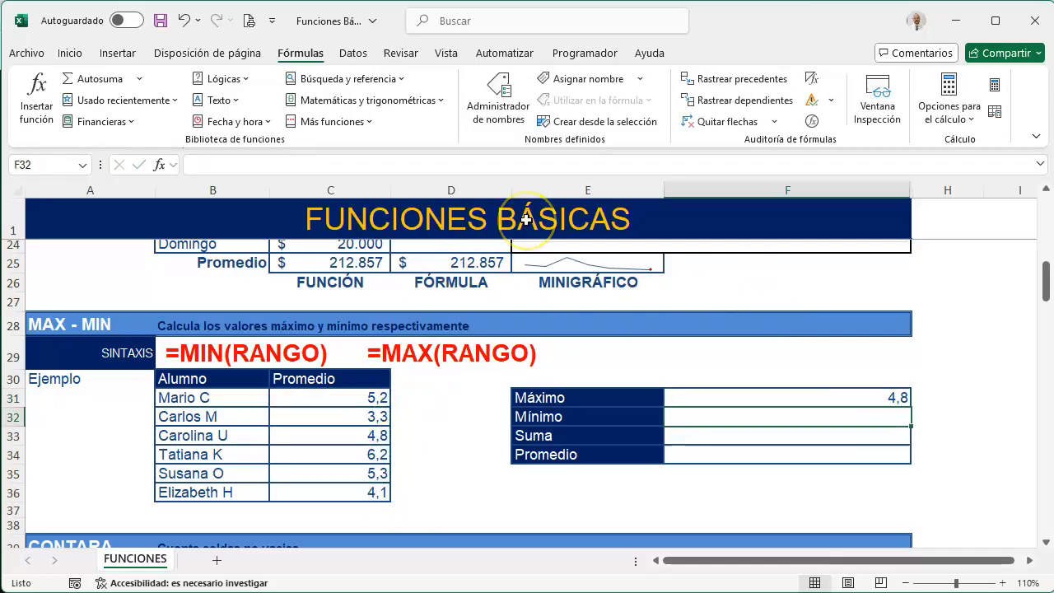
# Calculate the lowest student grade in F32 with the MIN function over C31:C36
pyautogui.write('=MIN(')
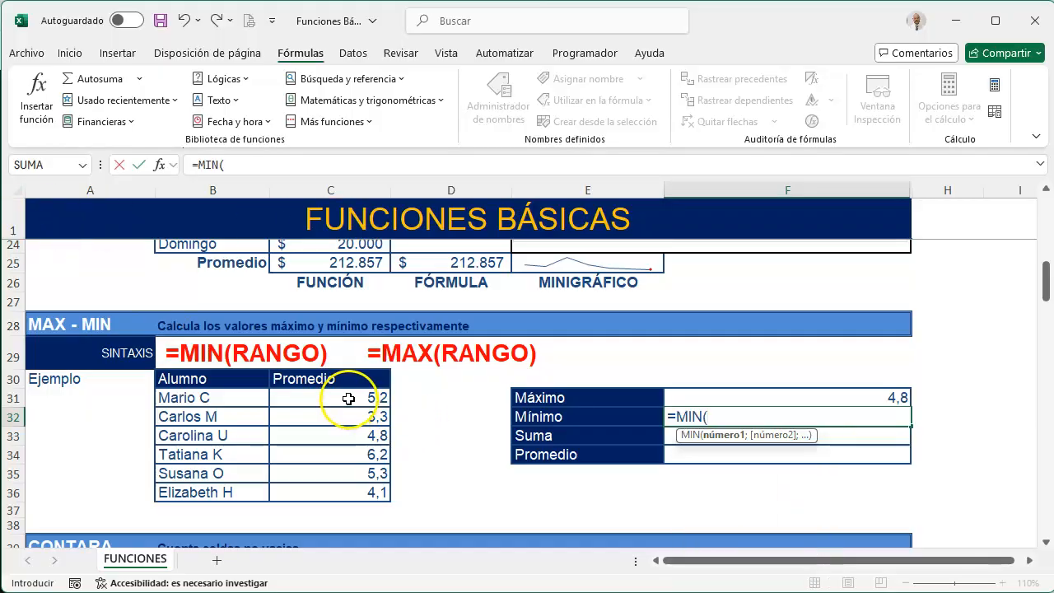
pyautogui.moveTo(348, 400); pyautogui.dragTo(336, 491)
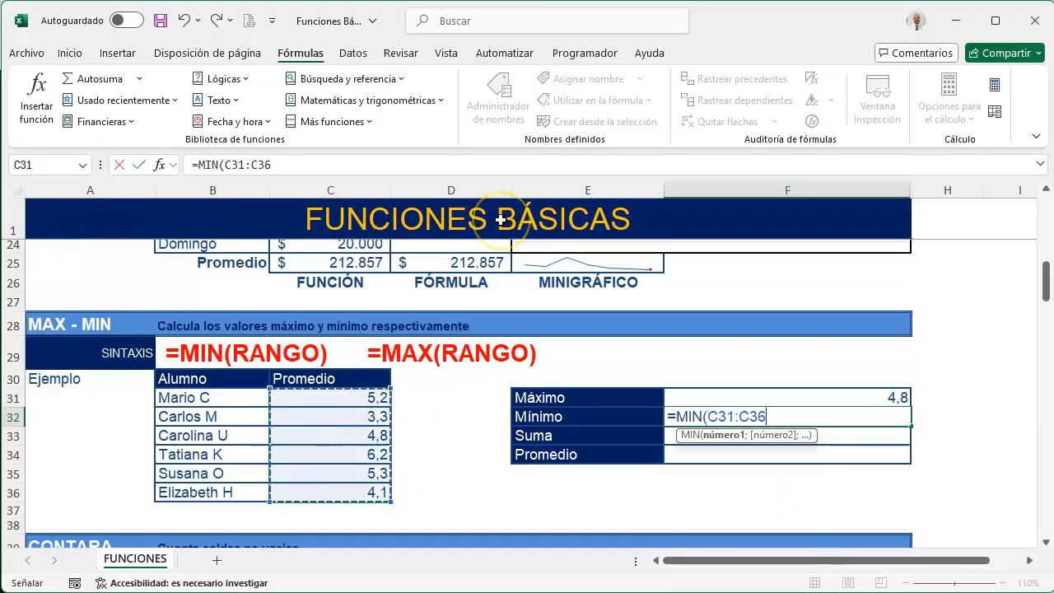
pyautogui.write(')')
pyautogui.press('Return')
# Calculate the sum of the student grades C31:C36 in F33 with the SUMA function
pyautogui.write('=')
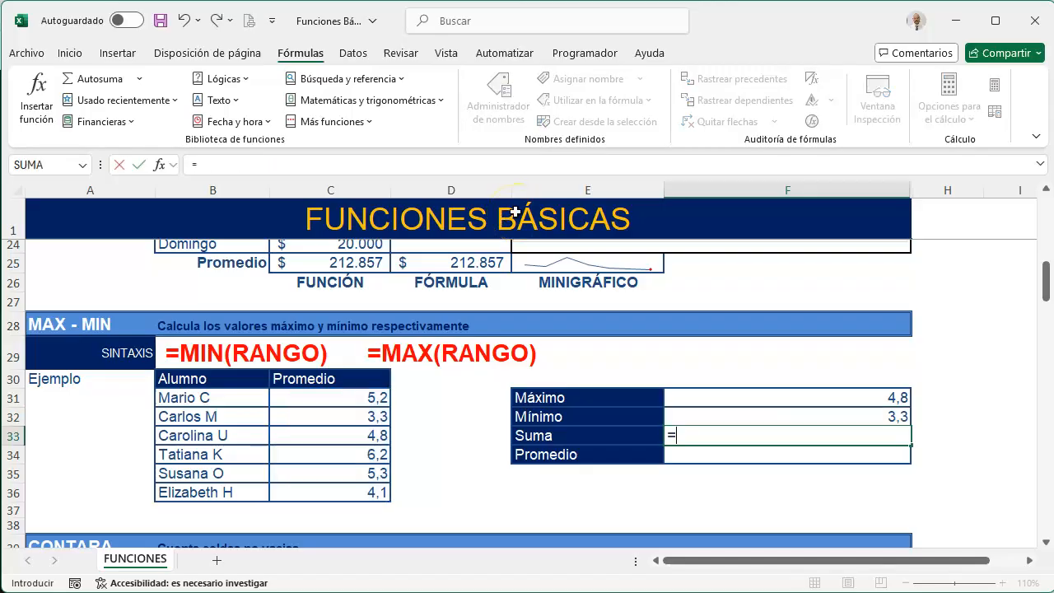
pyautogui.write('SUMA(')
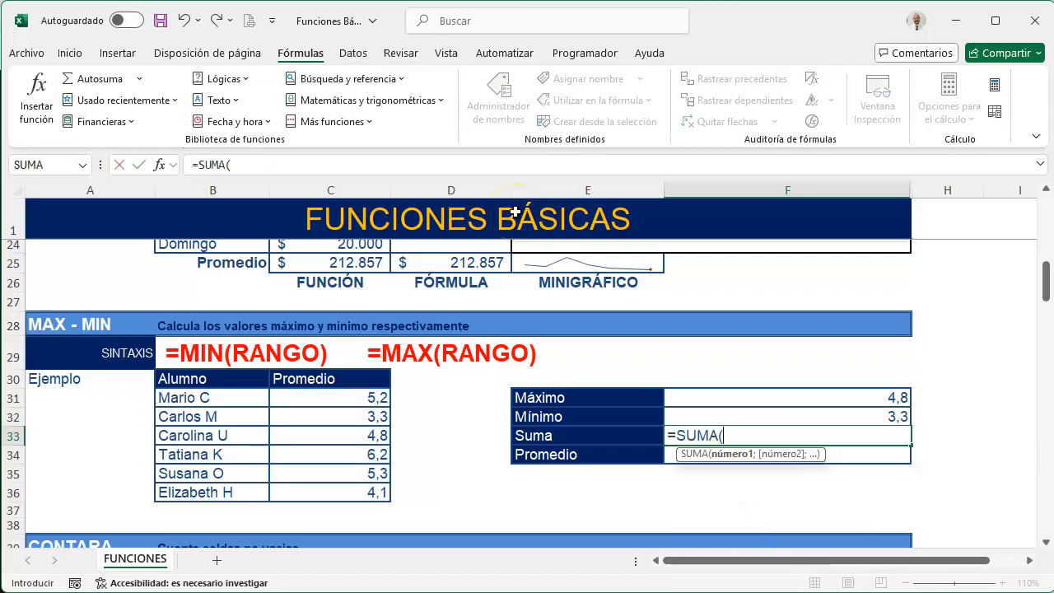
pyautogui.moveTo(365, 402); pyautogui.dragTo(356, 494)
pyautogui.write(')')
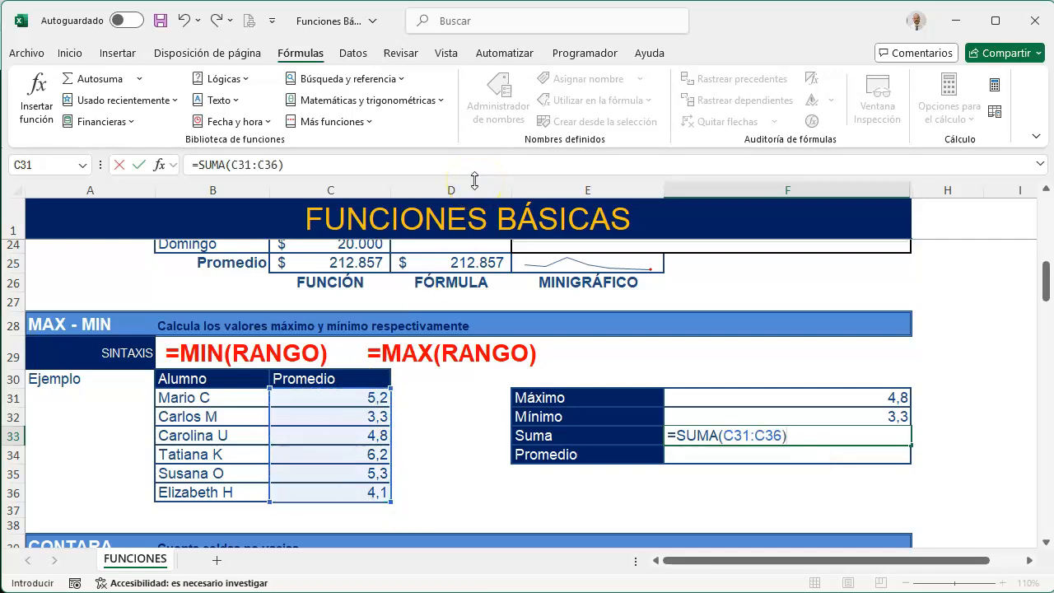
pyautogui.press('Return')
# Calculate the average of the grades C31:C36 in the Promedio cell F34 with the PROMEDIO function
pyautogui.write('=')
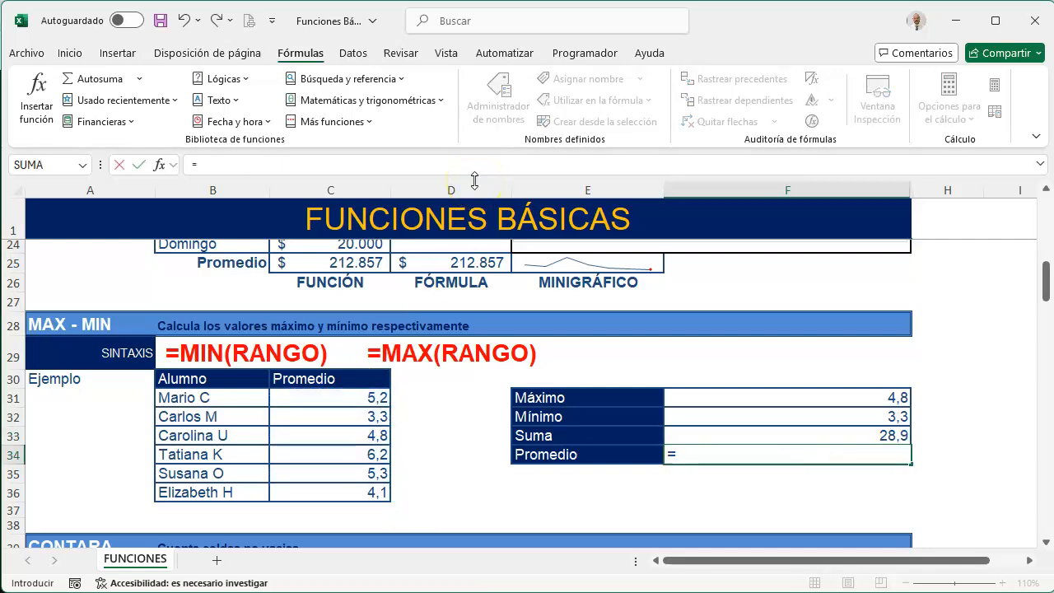
pyautogui.write('PRO')
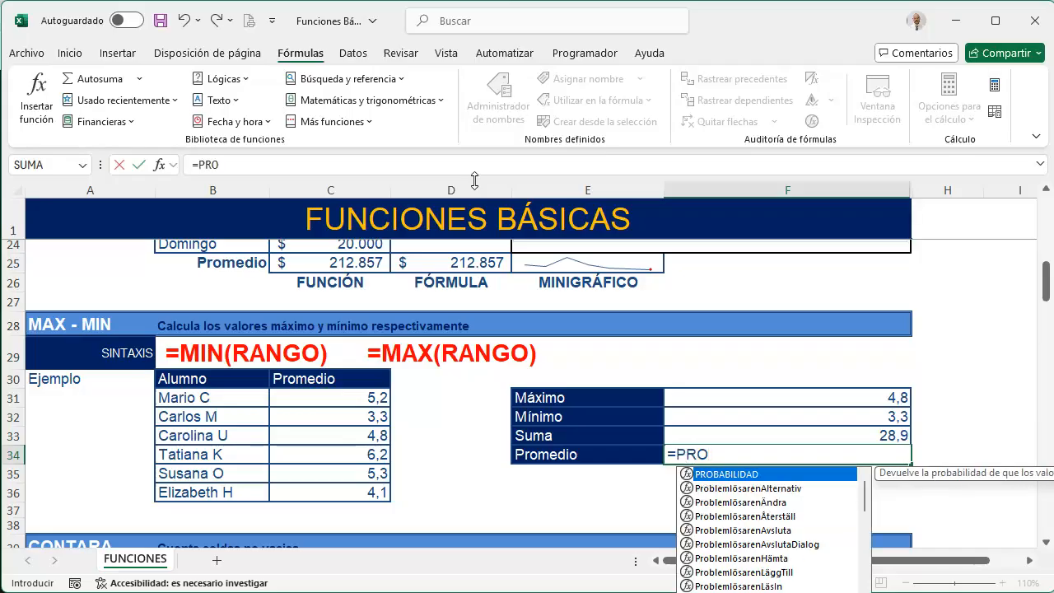
pyautogui.write('M')
pyautogui.press('Tab')
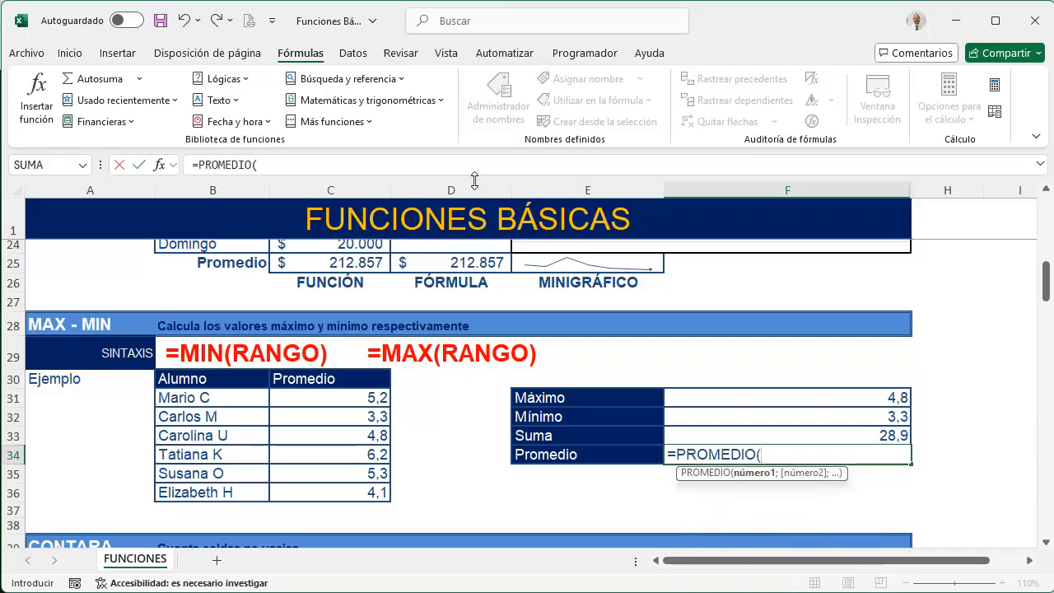
pyautogui.moveTo(346, 397); pyautogui.dragTo(347, 489)
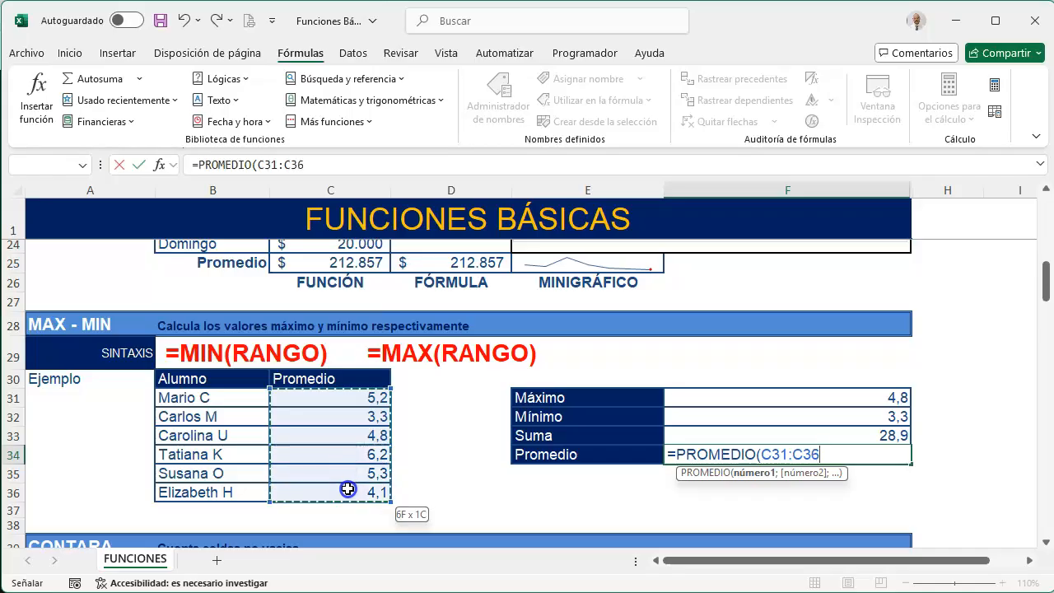
pyautogui.write(')')
pyautogui.press('Return')
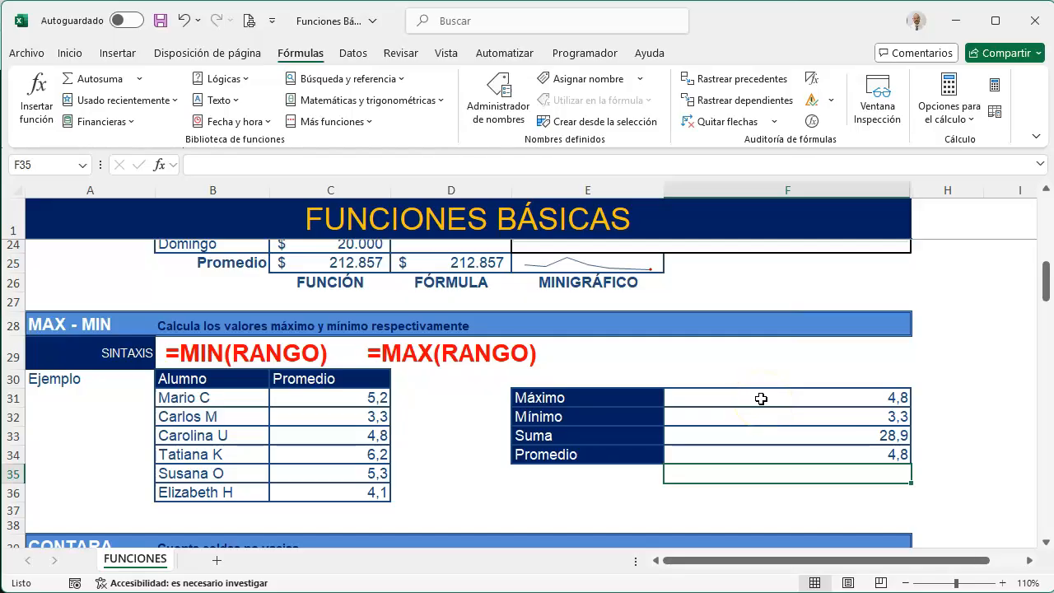
# Count the non-empty cells of the enrolled list B42:B47 in E43 with the CONTARA function
pyautogui.scroll(-2, 576, 404)
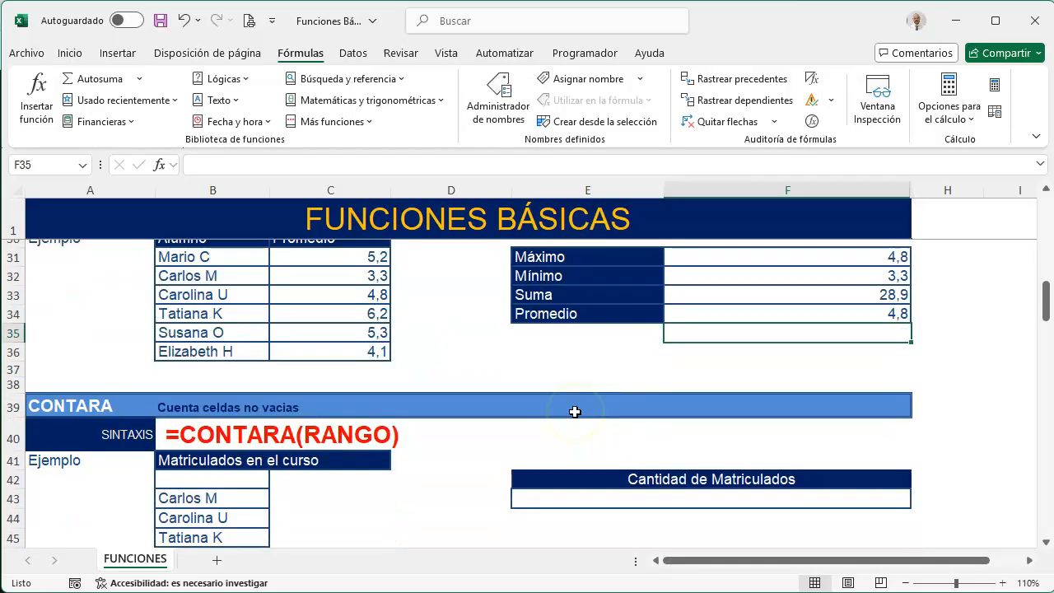
pyautogui.scroll(-2, 575, 412)
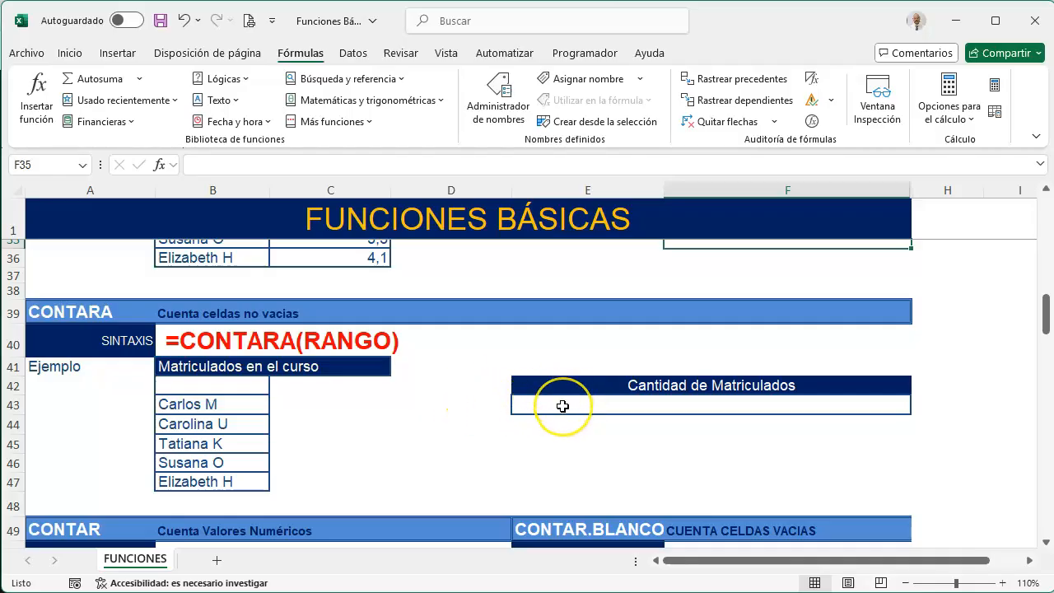
pyautogui.click(562, 405)
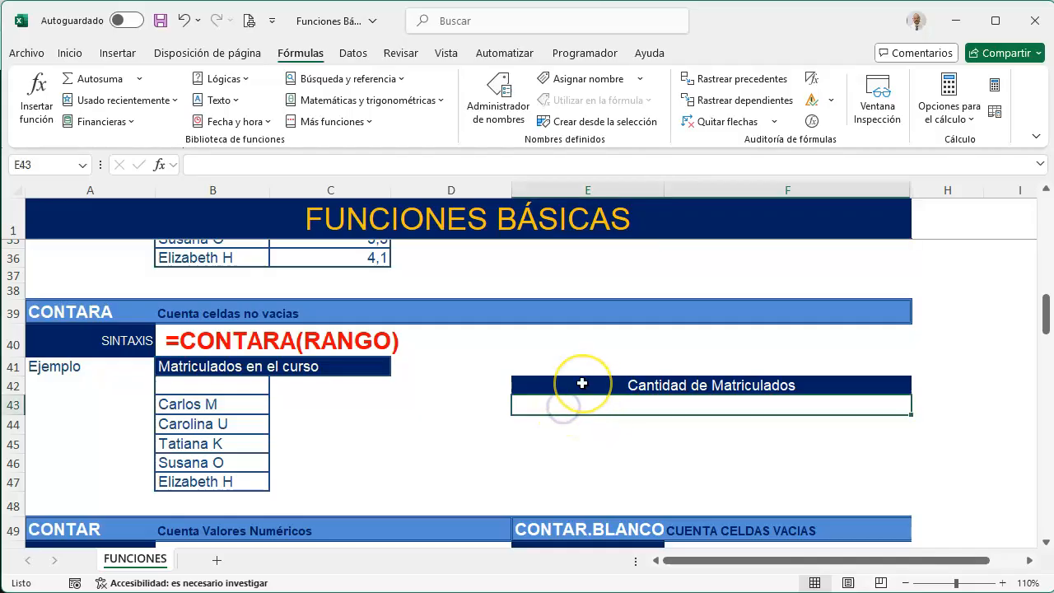
pyautogui.write('=CON')
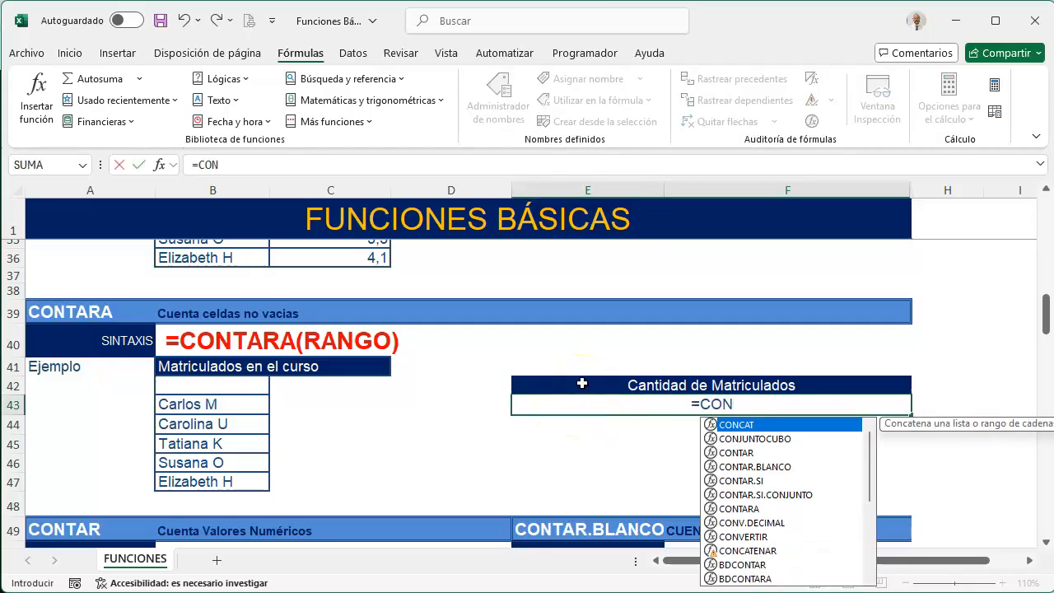
pyautogui.press('Down')
pyautogui.press('Down')
pyautogui.press('Down')
pyautogui.press('Down')
pyautogui.press('Down')
pyautogui.press('Down')
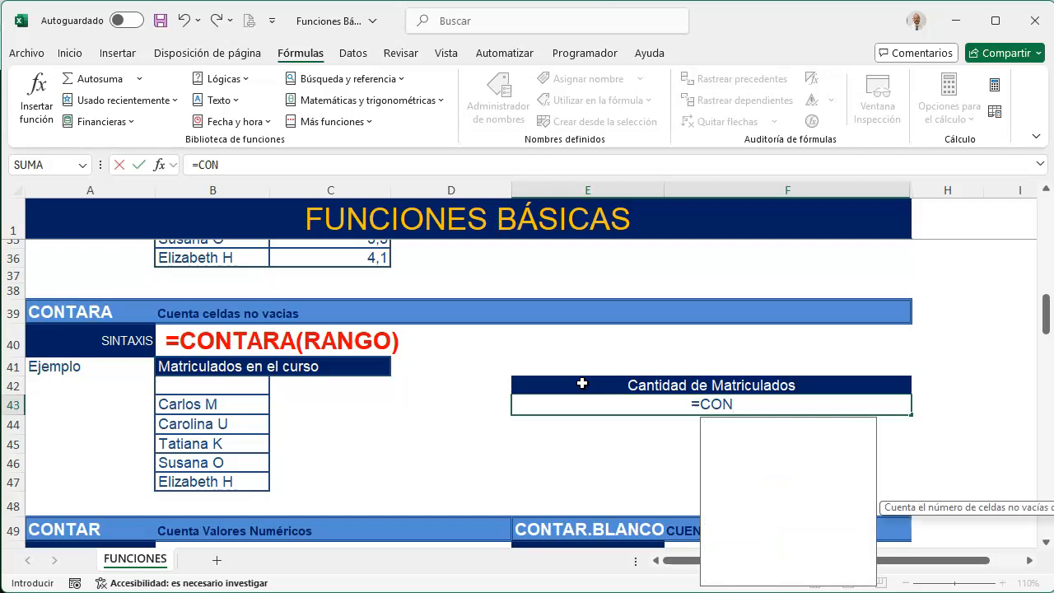
pyautogui.press('Tab')
pyautogui.moveTo(264, 385); pyautogui.dragTo(240, 480)
pyautogui.press('Return')
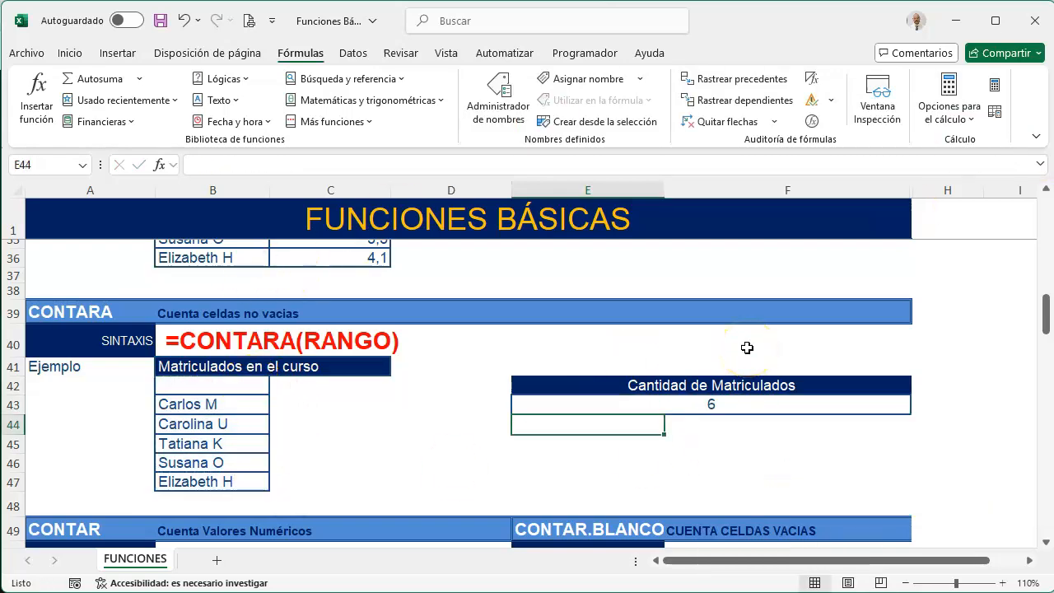
# Clear the content of B42, the first cell of the Matriculados en el curso list
pyautogui.click(182, 384)
pyautogui.write('1')
pyautogui.press('Return')
pyautogui.press('Up')
pyautogui.press('BackSpace')
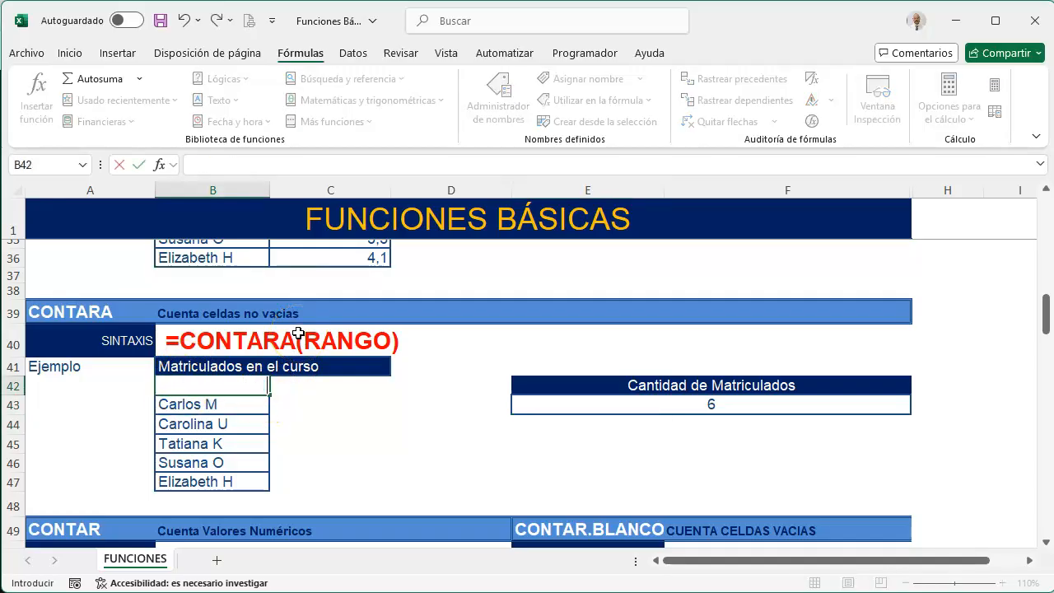
pyautogui.press('Return')
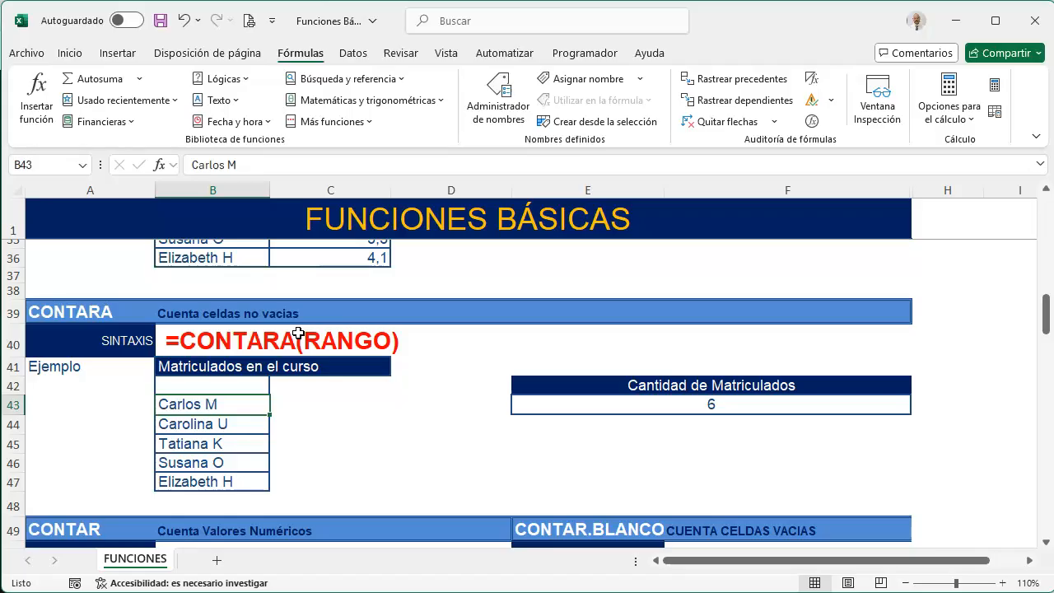
pyautogui.press('Up')
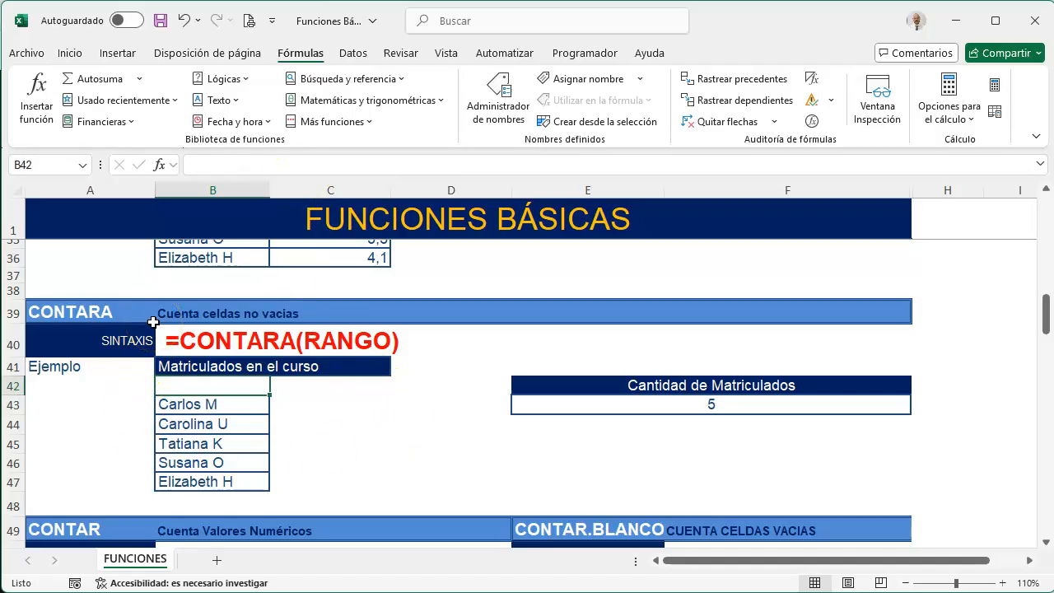
# Count the numeric values in the Números Sorteados range B52:B56 in E53 with the CONTAR function
pyautogui.scroll(-3, 304, 456)
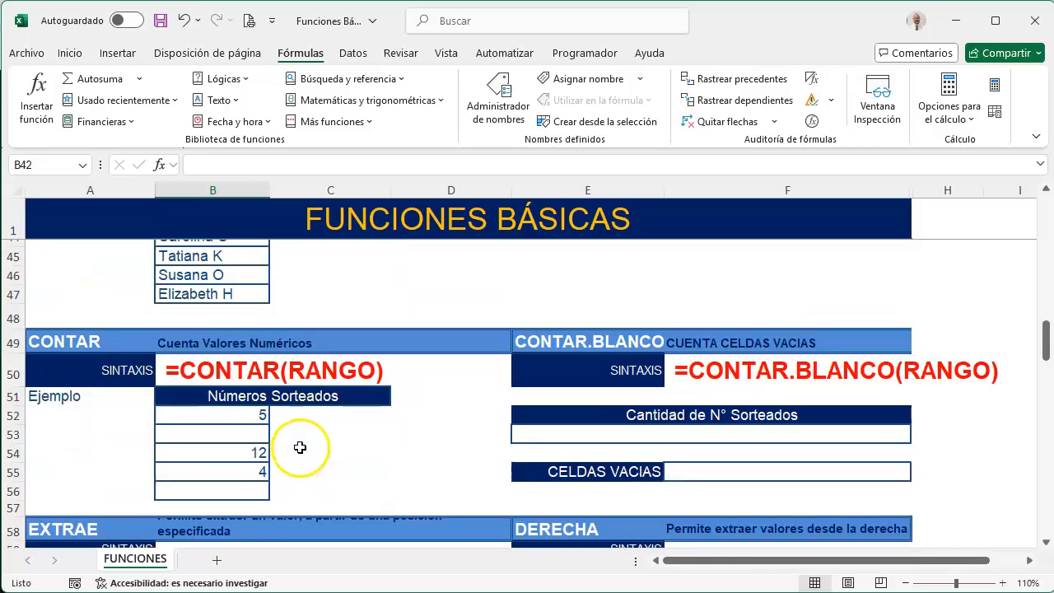
pyautogui.click(648, 434)
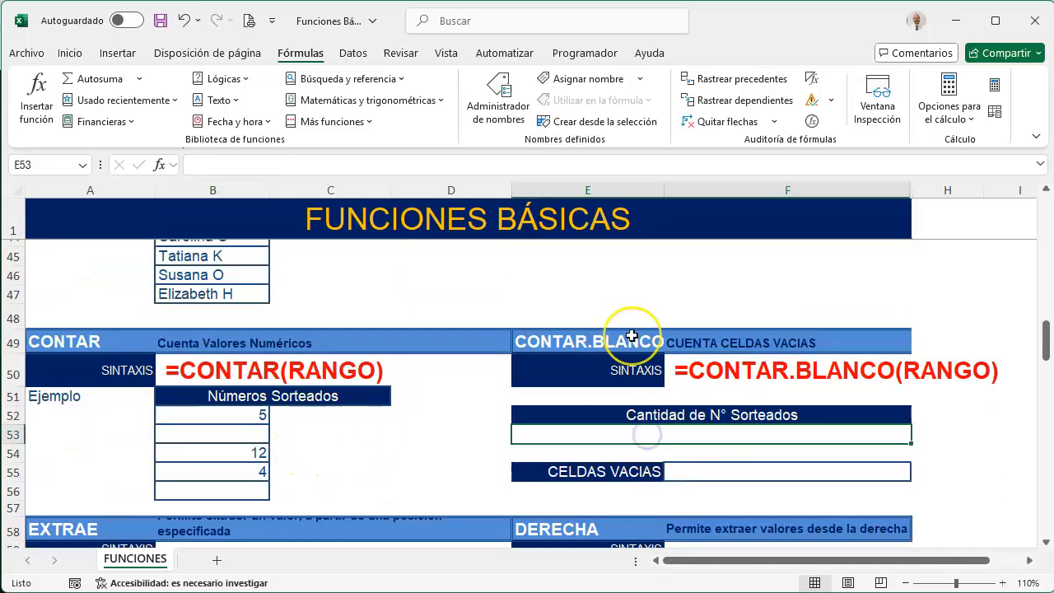
pyautogui.write('=')
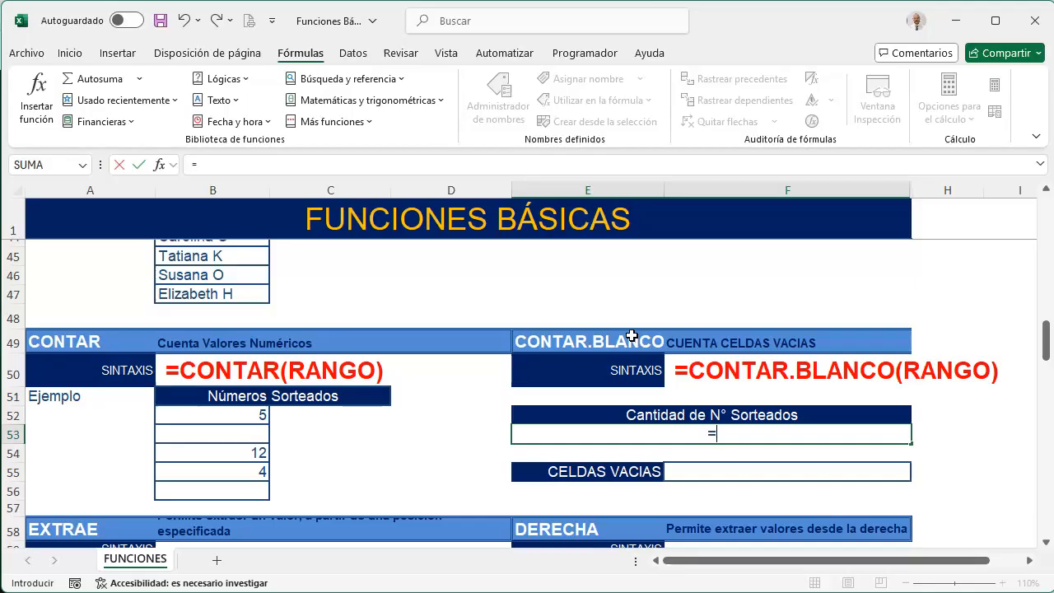
pyautogui.write('CON')
pyautogui.press('Down')
pyautogui.press('Down')
pyautogui.press('Down')
pyautogui.press('Down')
pyautogui.press('Down')
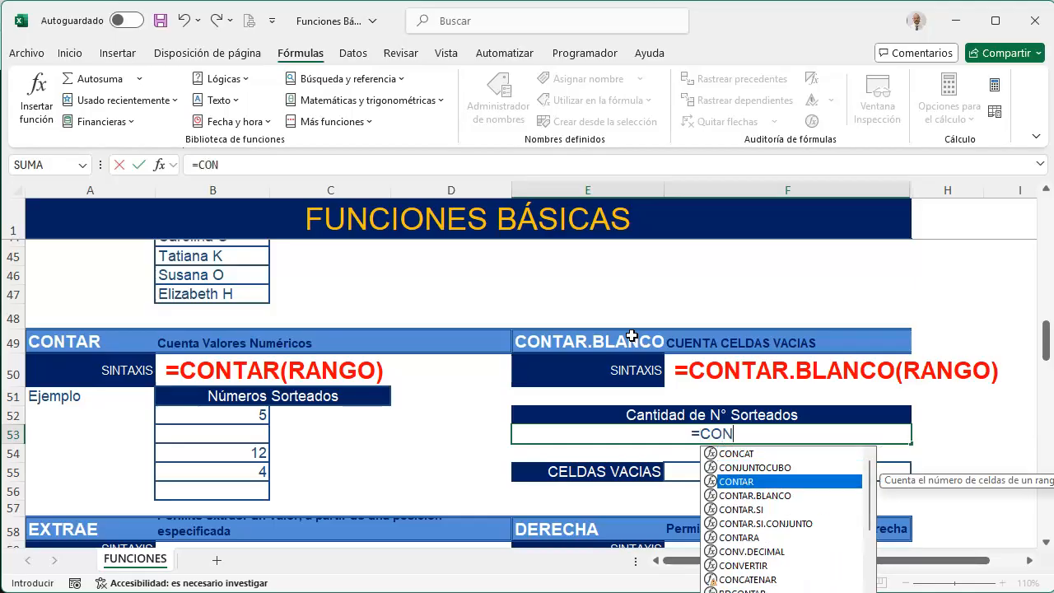
pyautogui.press('Up')
pyautogui.press('Up')
pyautogui.press('Up')
pyautogui.press('Tab')
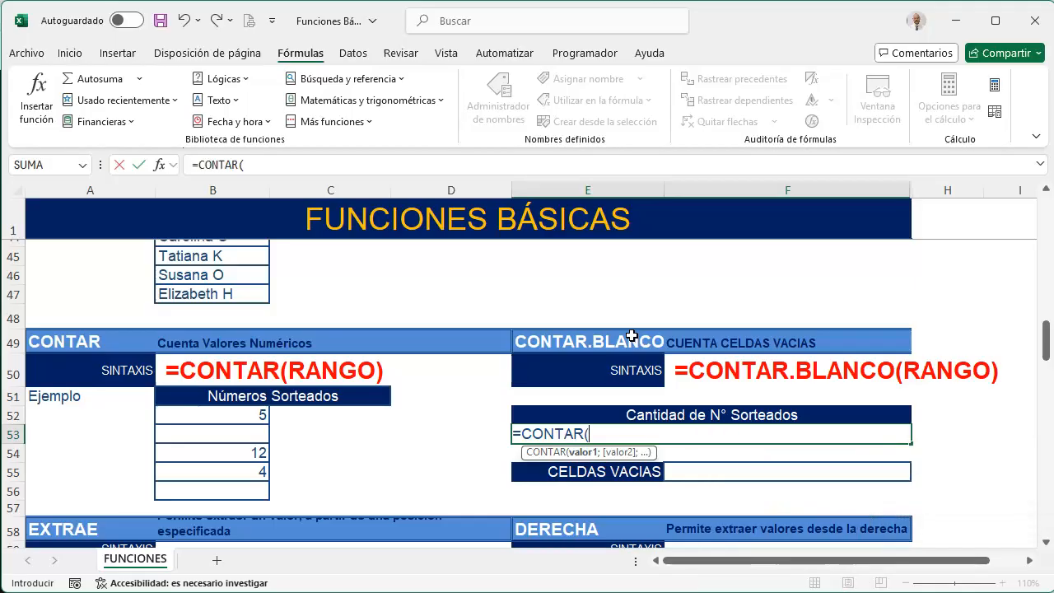
pyautogui.moveTo(250, 415); pyautogui.dragTo(245, 491)
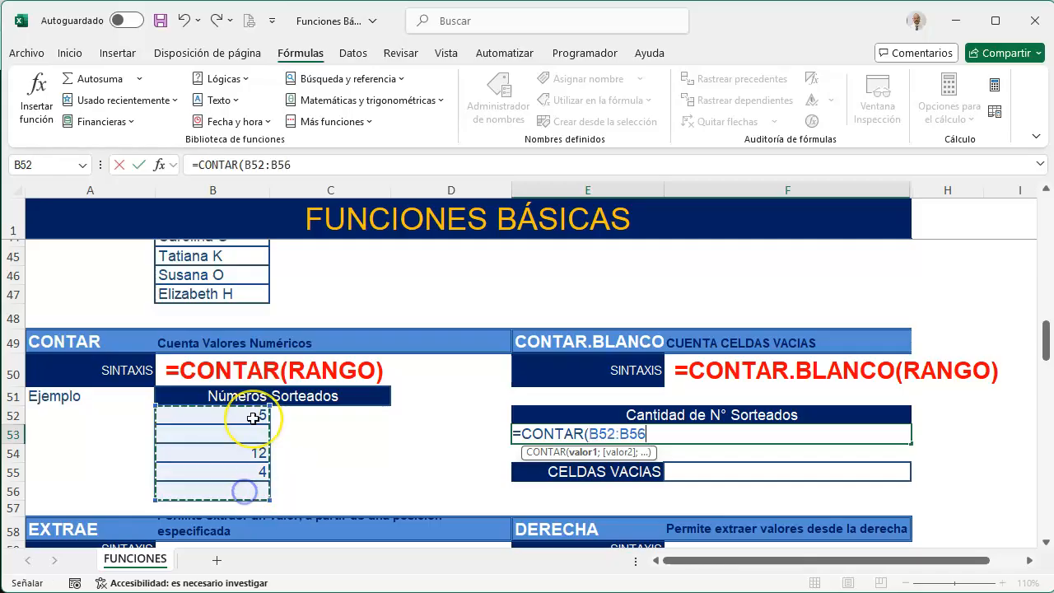
pyautogui.write(')')
pyautogui.press('Return')
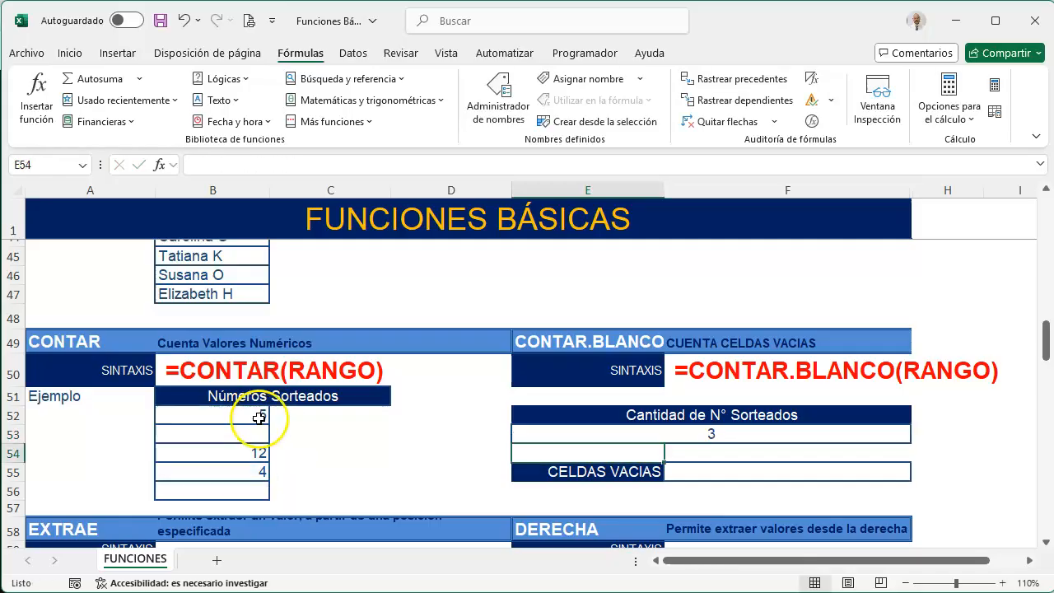
# Test the CONTAR result by entering 5.5 in the blank cell B53 and leave the cell empty again
pyautogui.click(235, 435)
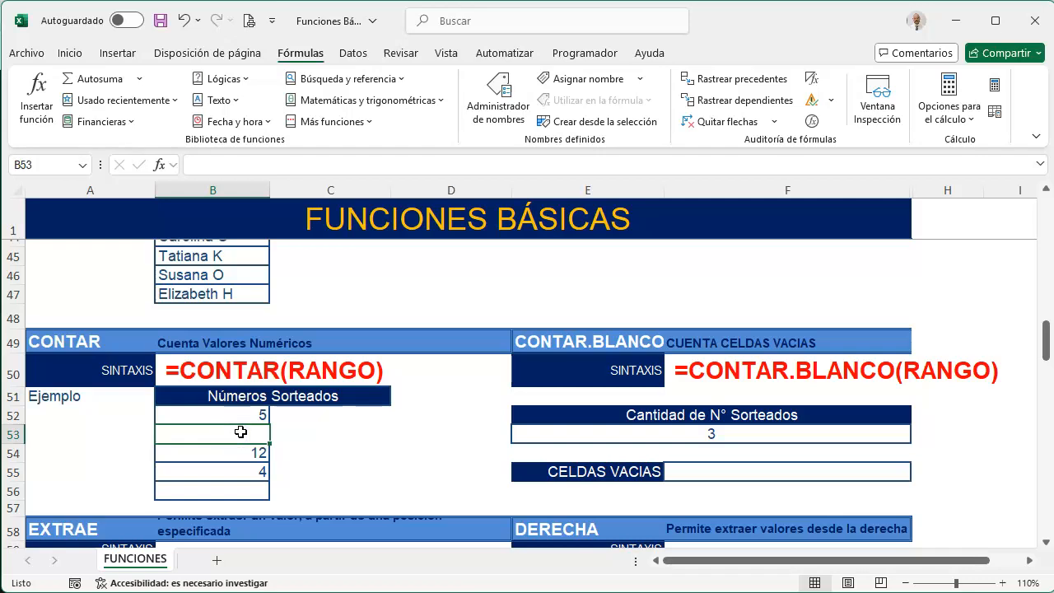
pyautogui.write('5.5')
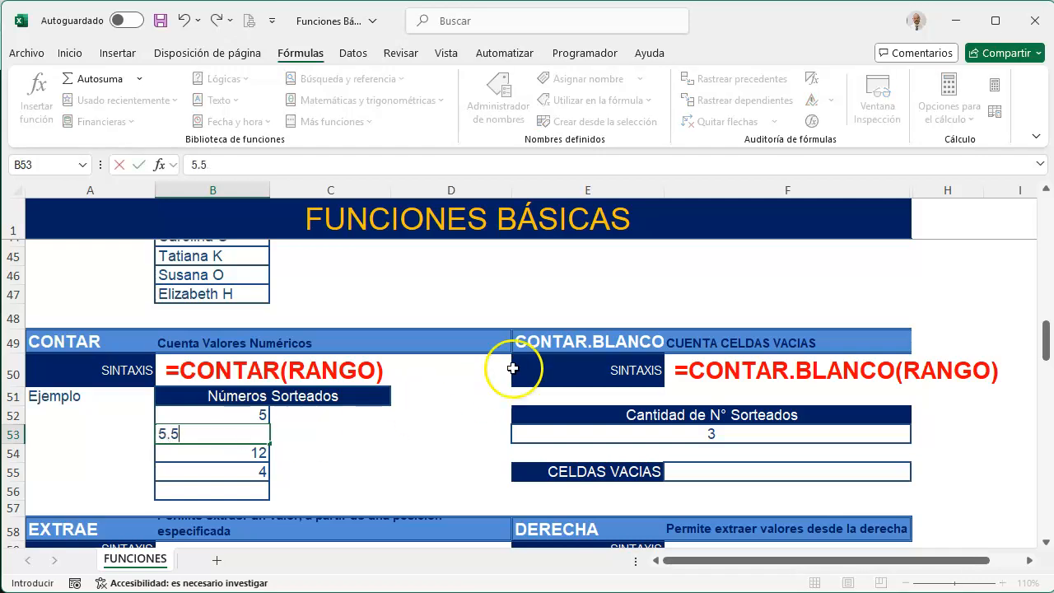
pyautogui.press('Return')
pyautogui.click(228, 429)
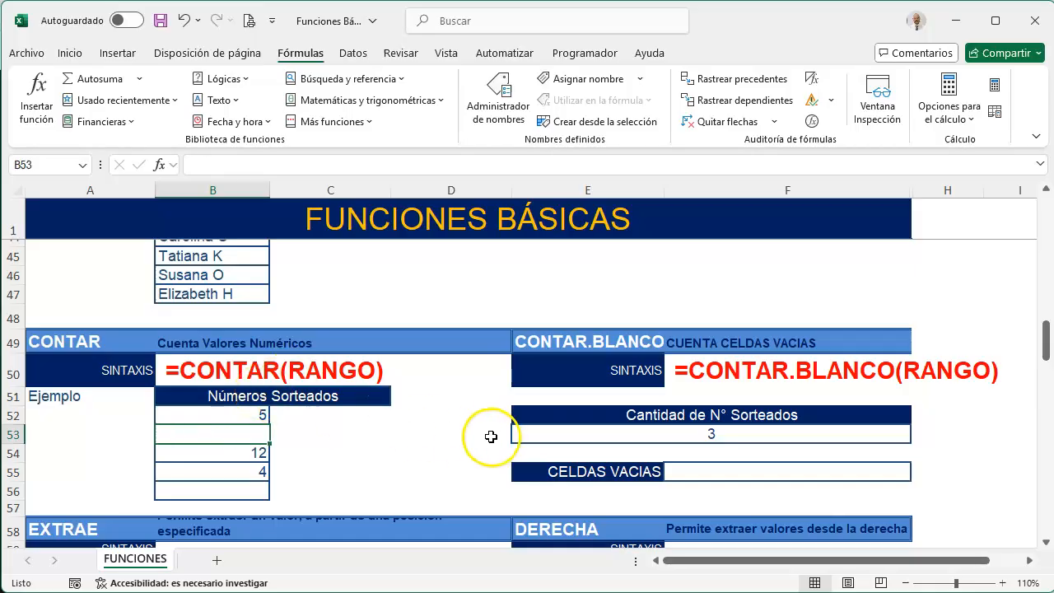
pyautogui.press('Return')
pyautogui.press('Up')
# Count the empty cells of B52:B56 in the CELDAS VACIAS cell F55 with the CONTAR.BLANCO function
pyautogui.click(717, 472)
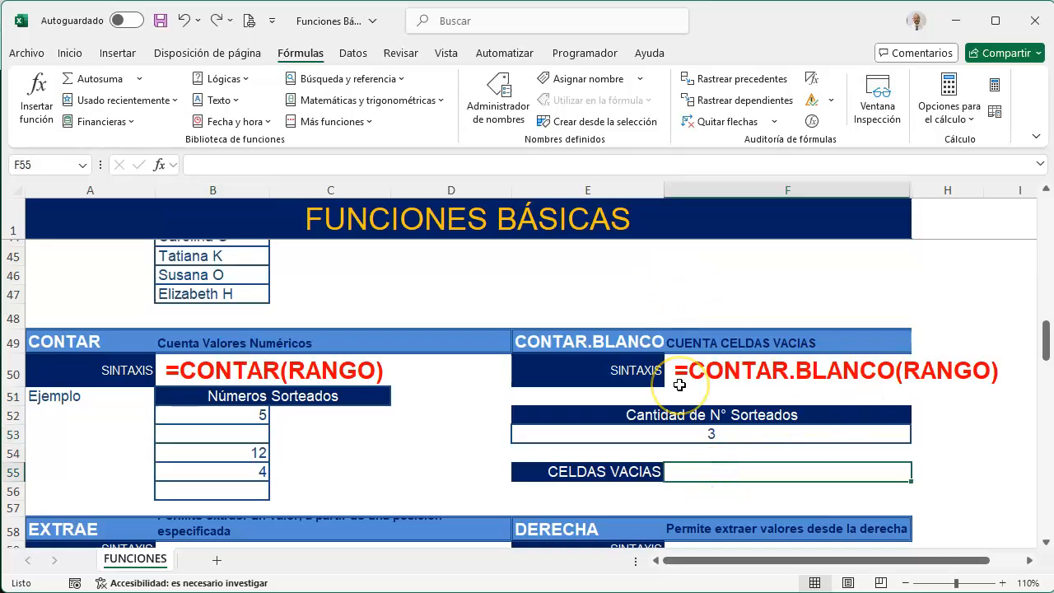
pyautogui.write('=CON')
pyautogui.press('Down')
pyautogui.press('Down')
pyautogui.press('Tab')
pyautogui.moveTo(226, 415); pyautogui.dragTo(234, 487)
pyautogui.write(')')
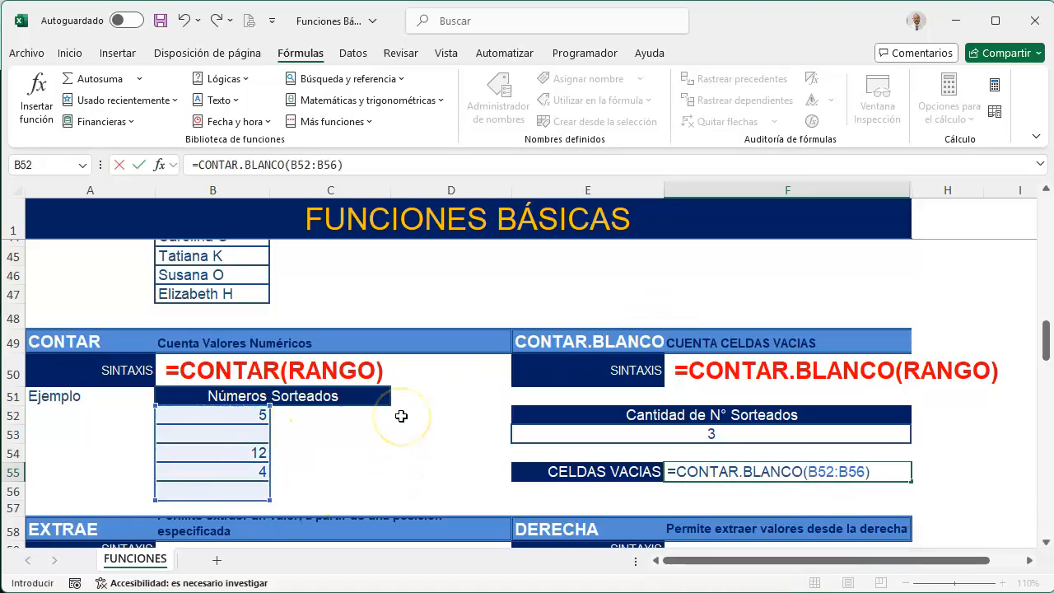
pyautogui.hotkey('ctrl', 'Return')
# Test the CONTAR.BLANCO result by entering a blank space in B53, and undo that entry
pyautogui.press('Left')
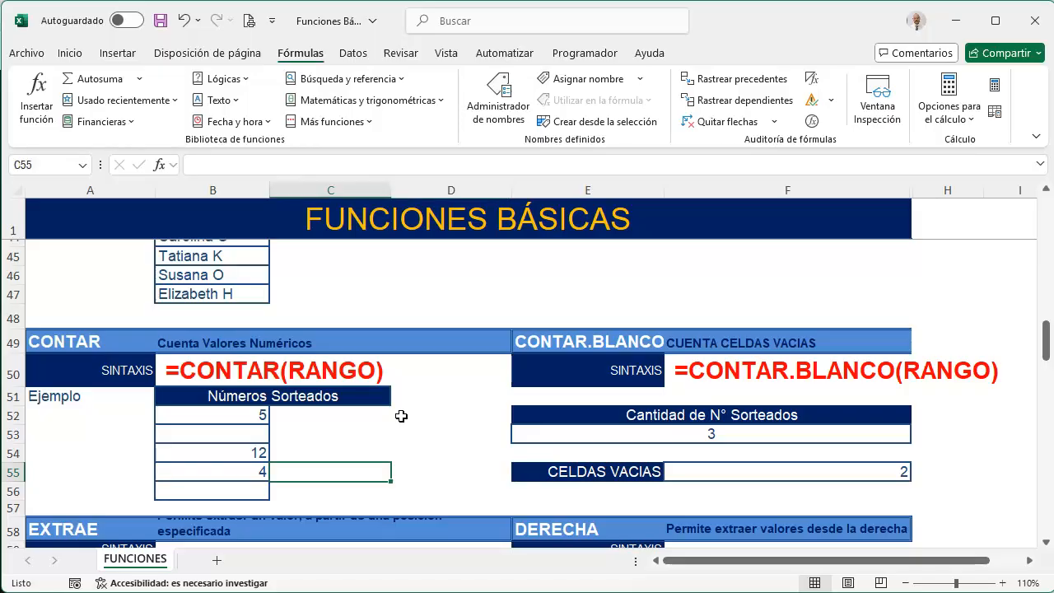
pyautogui.press('Up')
pyautogui.press('Left')
pyautogui.press('Up')
pyautogui.press('BackSpace')
pyautogui.press('Return')
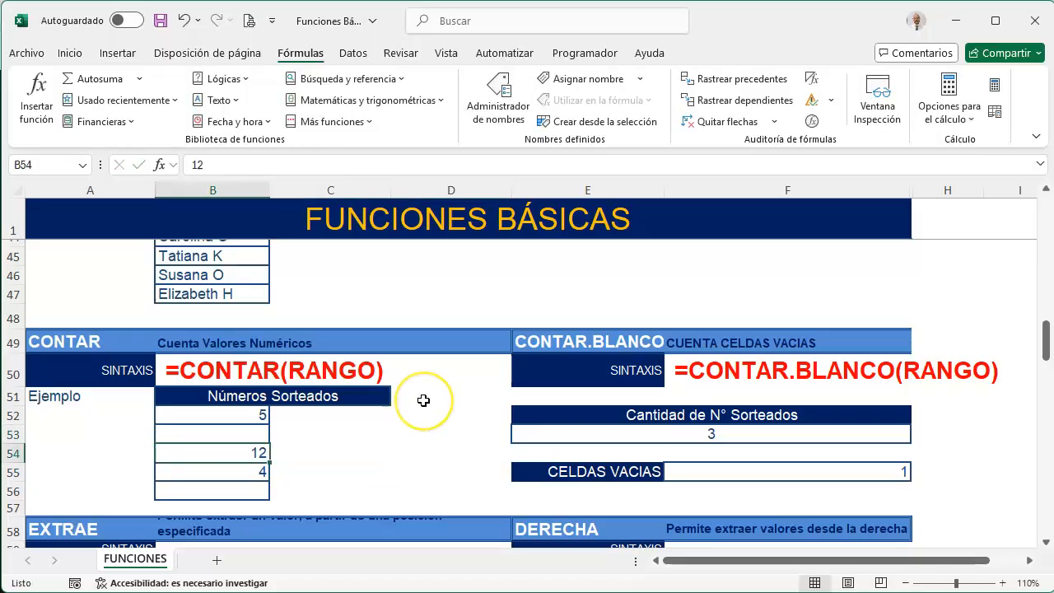
pyautogui.hotkey('ctrl', 'z')
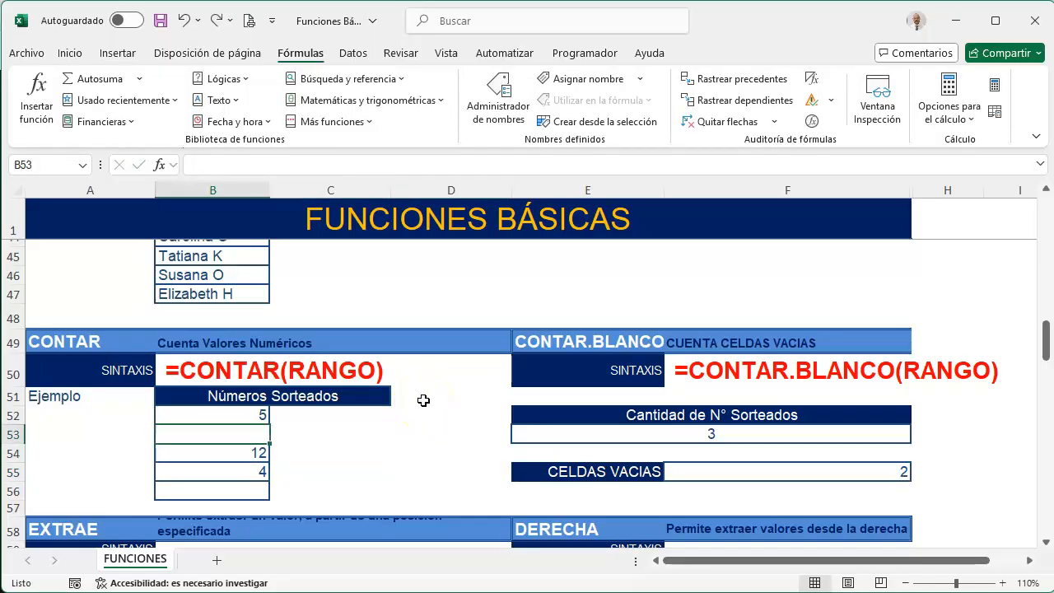
# Inspect the contents of the apparently empty cell B42 in the Matriculados en el curso list of the CONTARA example
pyautogui.scroll(-1, 248, 444)
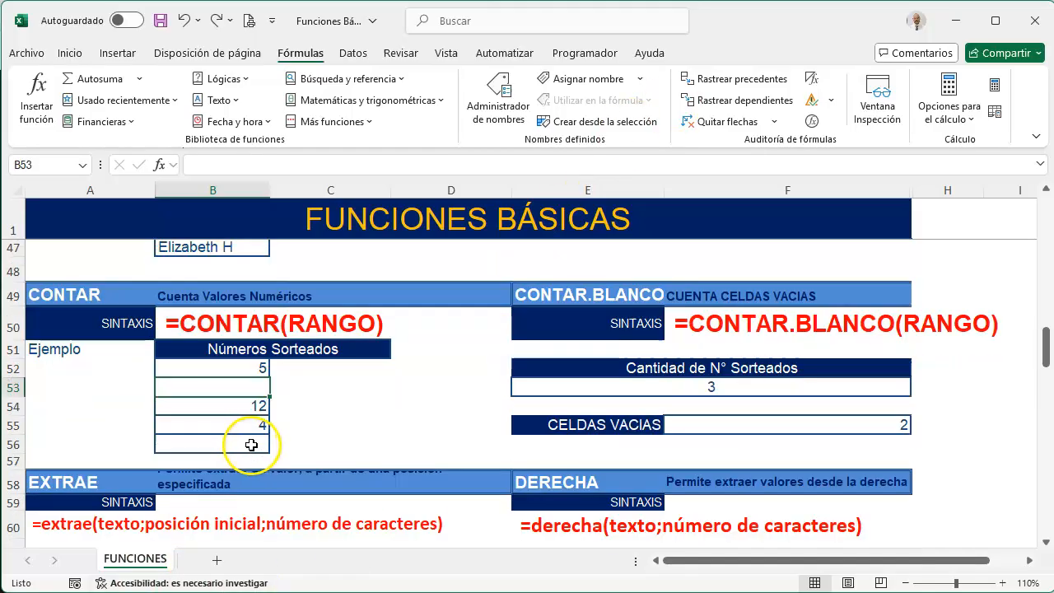
pyautogui.scroll(3, 248, 444)
pyautogui.scroll(-3, 251, 445)
pyautogui.scroll(3, 251, 445)
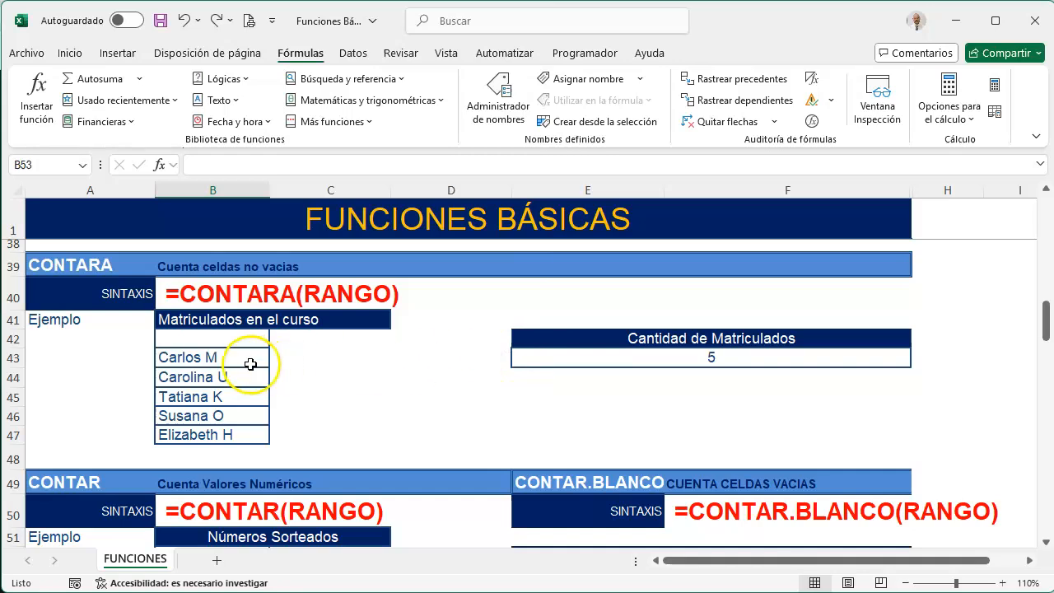
pyautogui.click(237, 339)
pyautogui.click(297, 169)
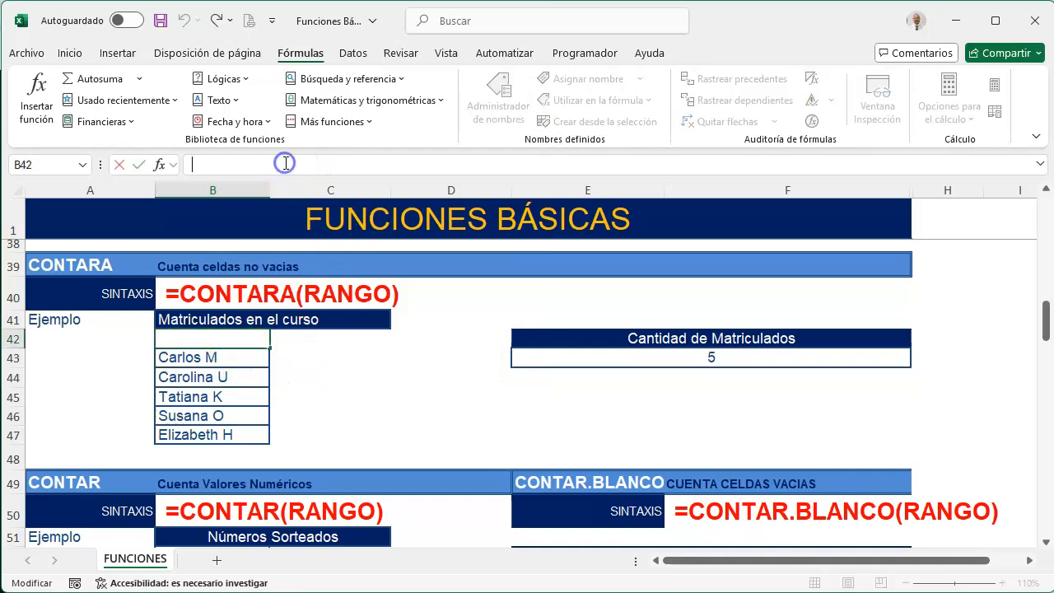
pyautogui.press('Return')
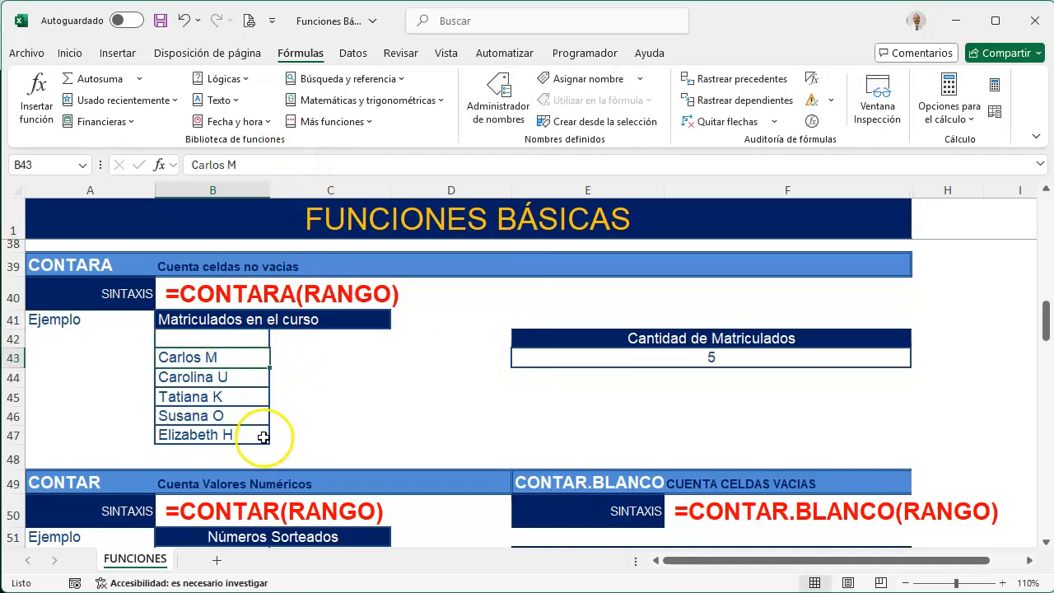
# Extract the last character of the Rut in A63 into the Digito Verificador cell B63 with DERECHA, and fill the formula down to B65
pyautogui.scroll(-4, 297, 407)
pyautogui.scroll(-2, 294, 407)
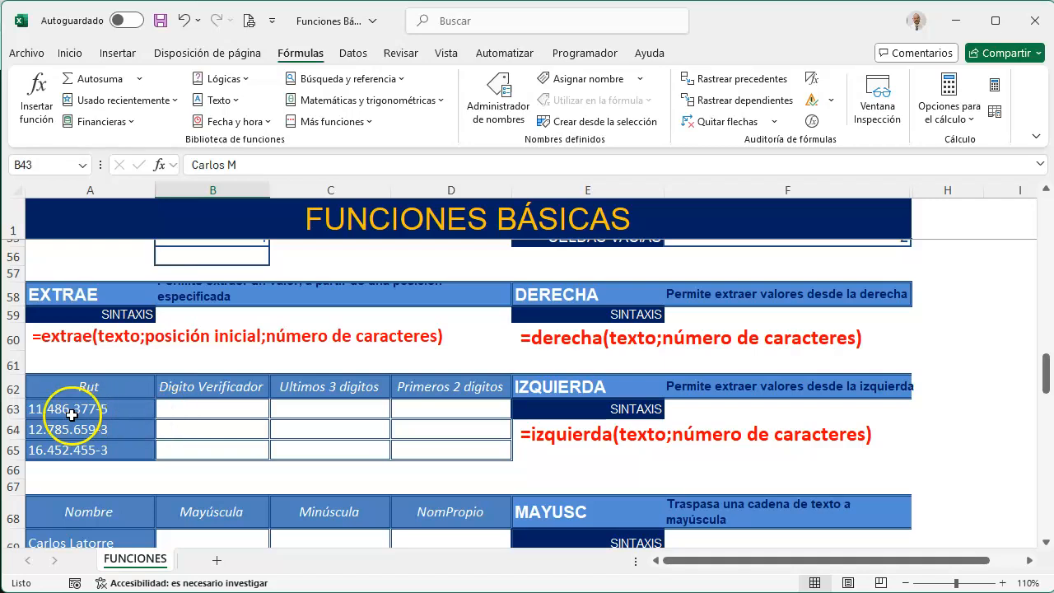
pyautogui.click(197, 410)
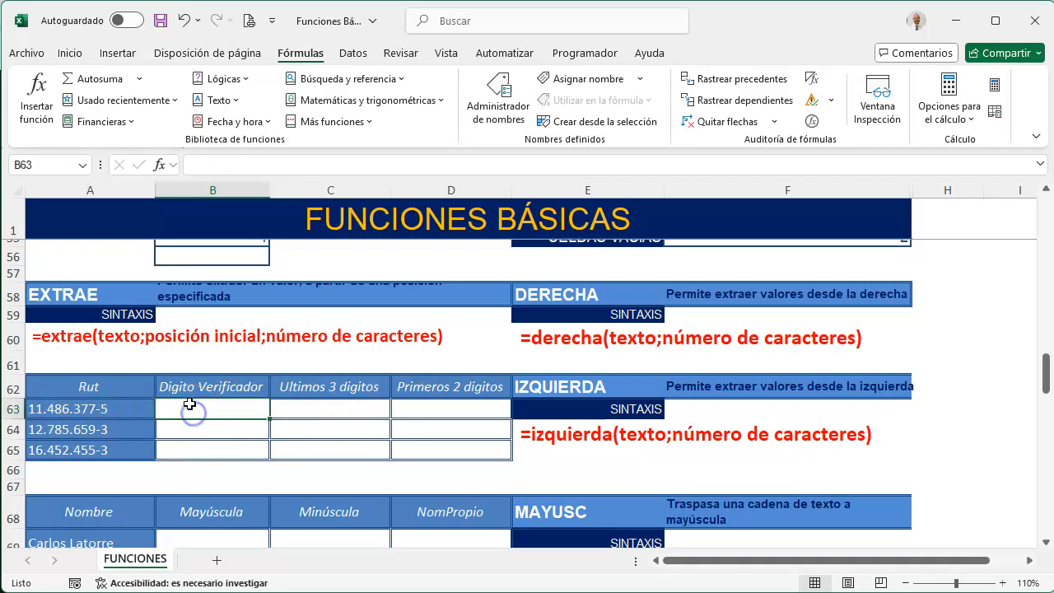
pyautogui.write('=')
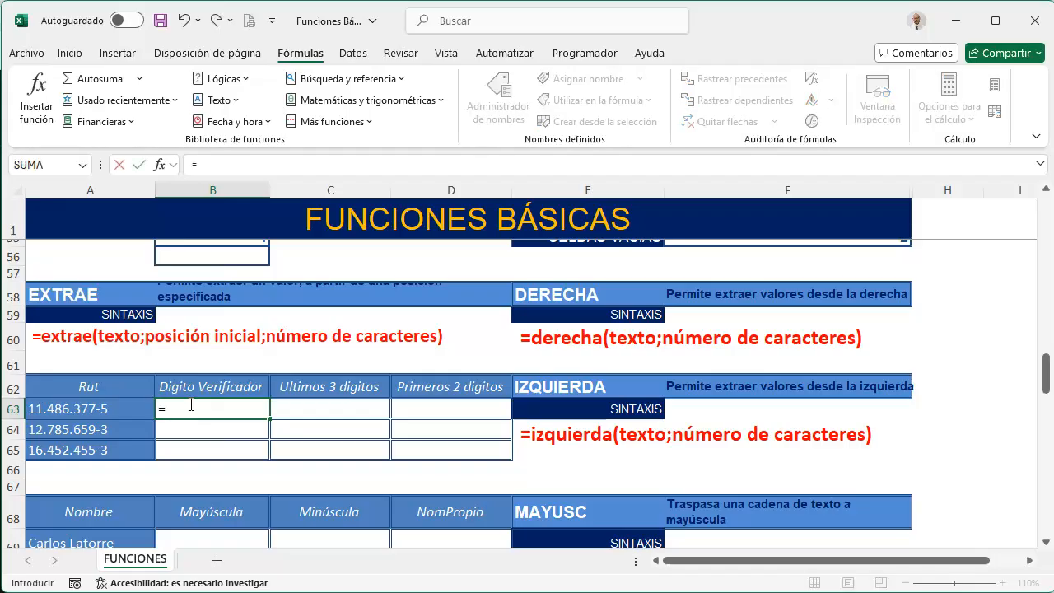
pyautogui.write('DE')
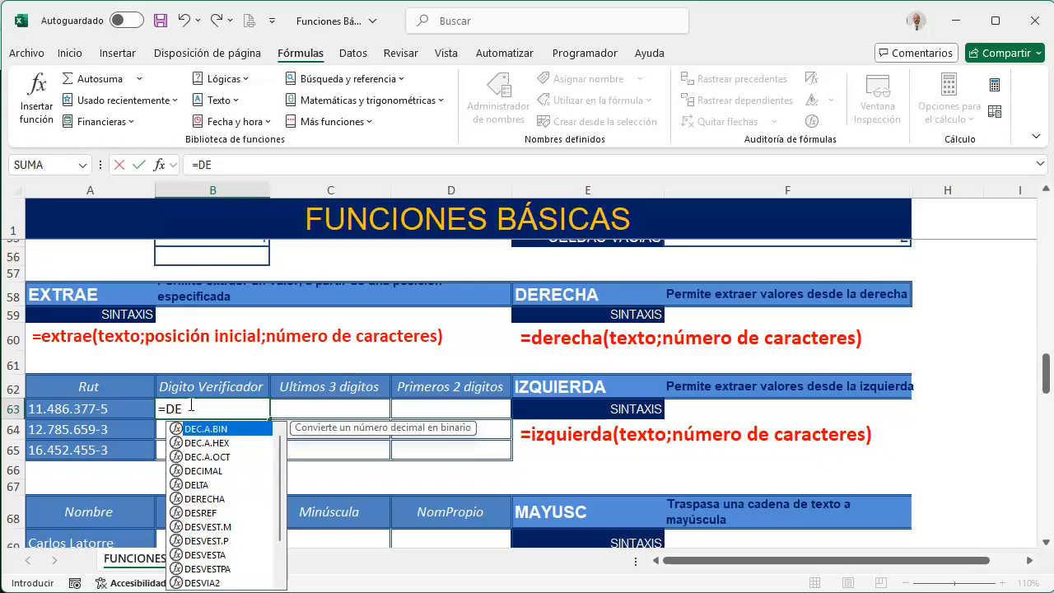
pyautogui.write('R')
pyautogui.press('Down')
pyautogui.press('Up')
pyautogui.press('Down')
pyautogui.press('Down')
pyautogui.press('Up')
pyautogui.press('Up')
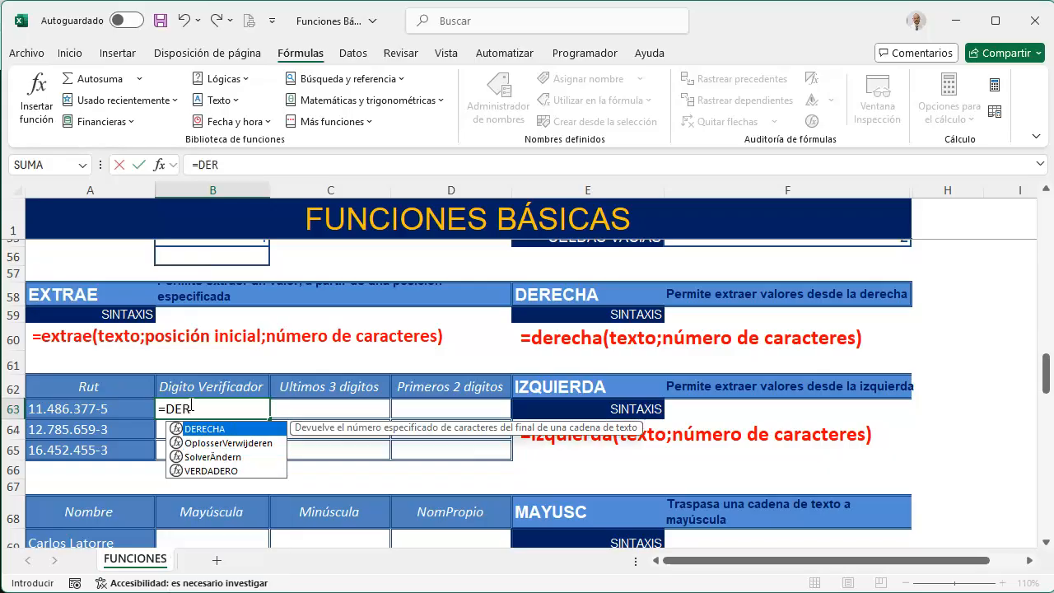
pyautogui.press('Tab')
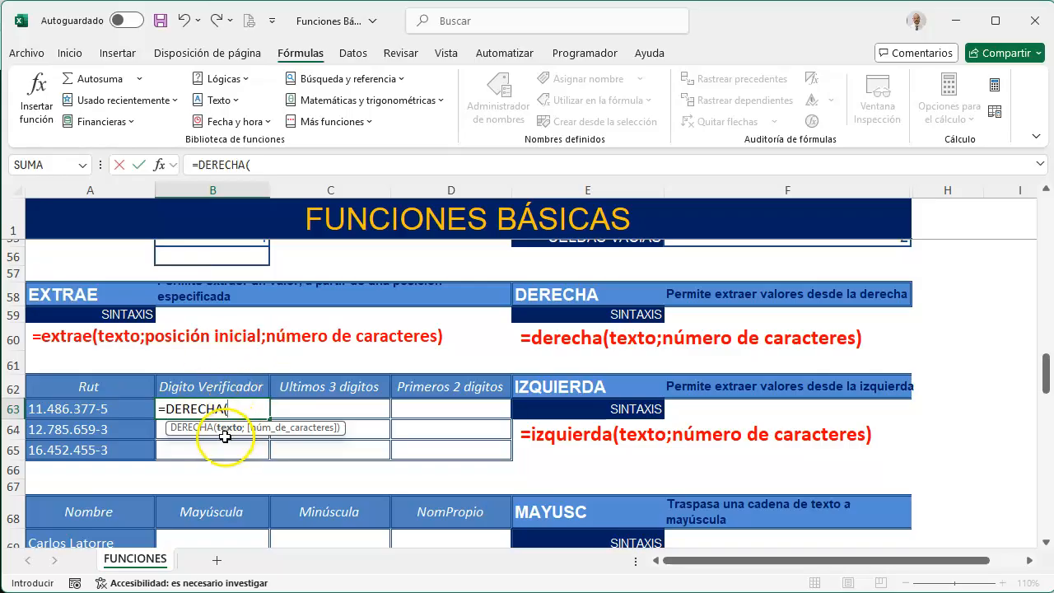
pyautogui.click(96, 416)
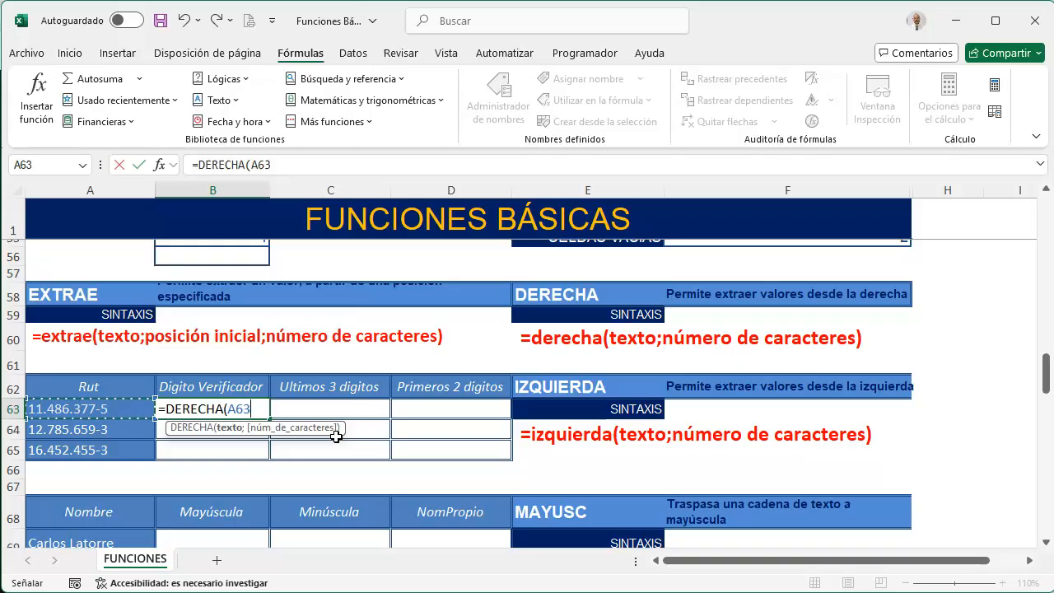
pyautogui.write(')')
pyautogui.press('Return')
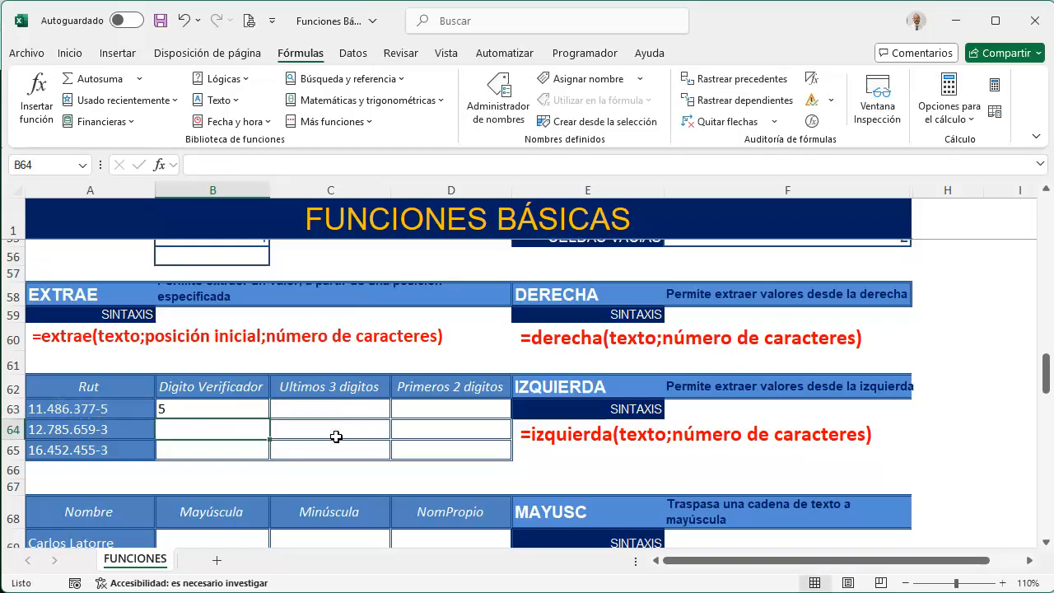
pyautogui.click(224, 407)
pyautogui.moveTo(272, 420); pyautogui.dragTo(271, 461)
# Enter =EXTRAE(A63;8;3) in the Ultimos 3 digitos cell C63 and fill it down to C65
pyautogui.click(319, 410)
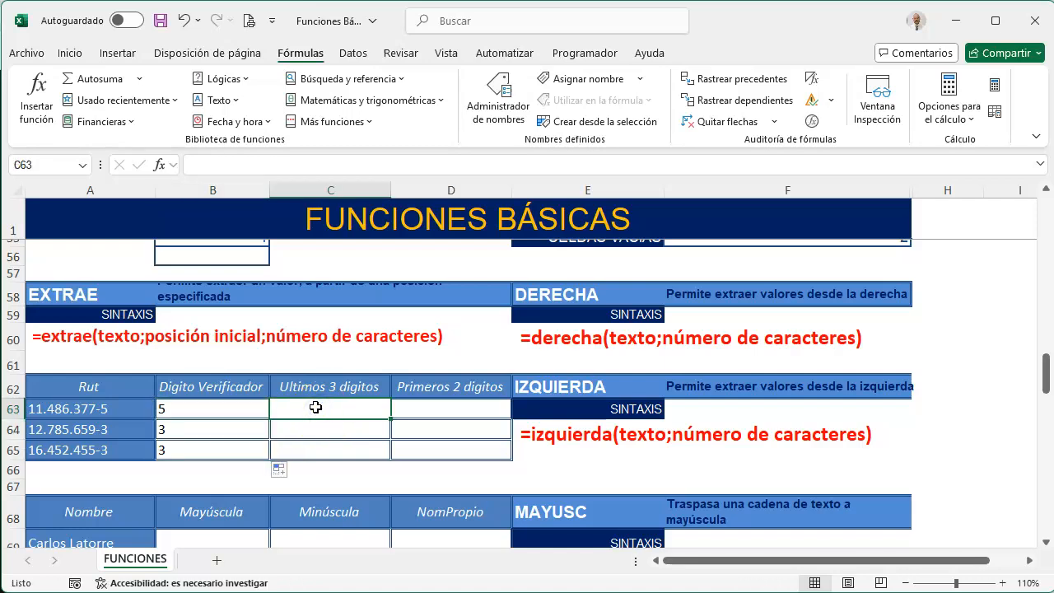
pyautogui.write('=EX')
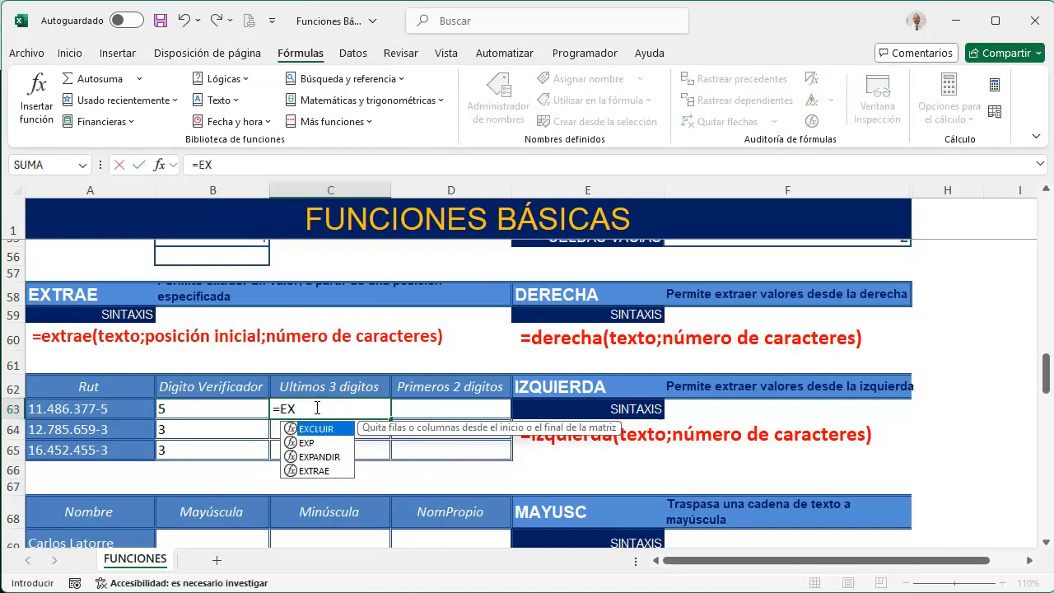
pyautogui.press('Down')
pyautogui.press('Down')
pyautogui.press('Down')
pyautogui.press('Tab')
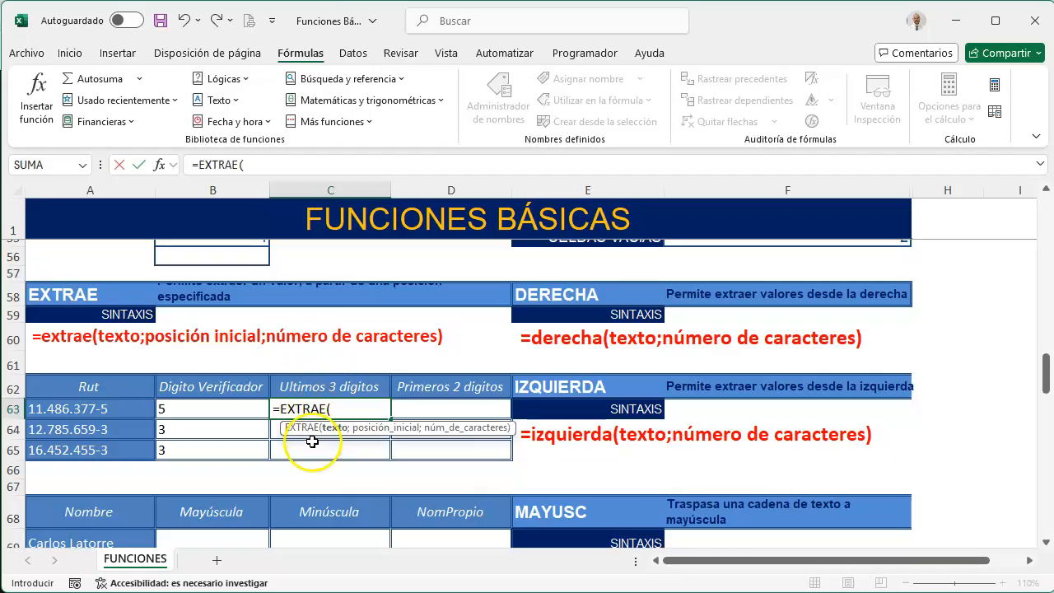
pyautogui.click(102, 409)
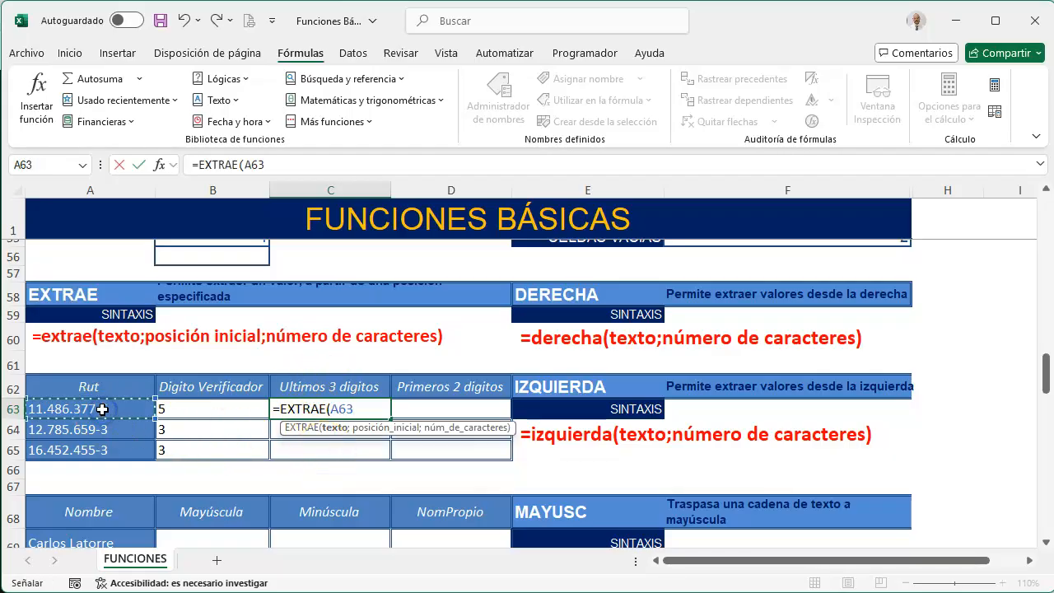
pyautogui.write(';')
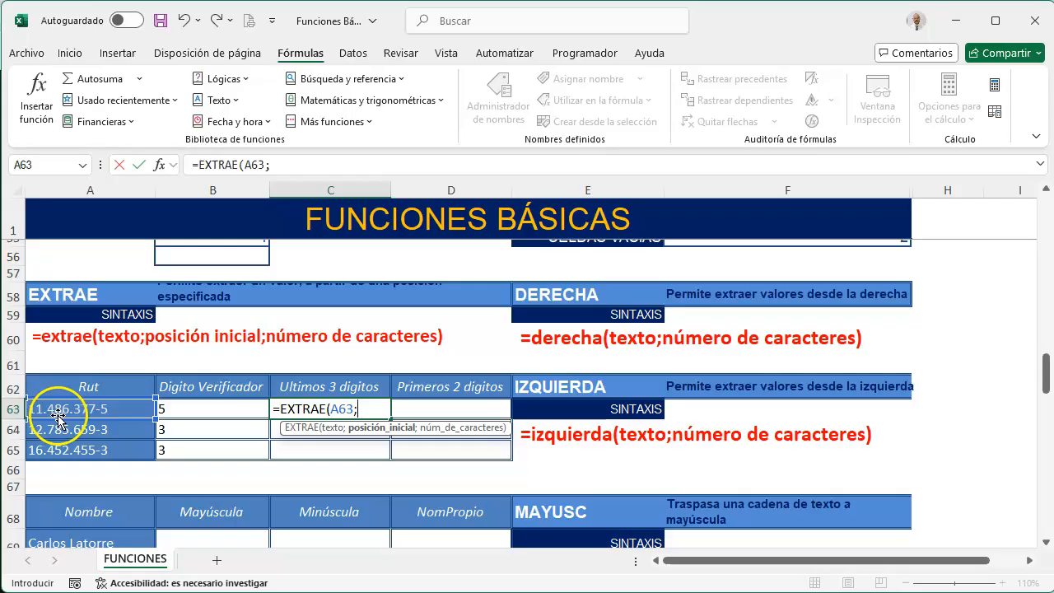
pyautogui.write('8')
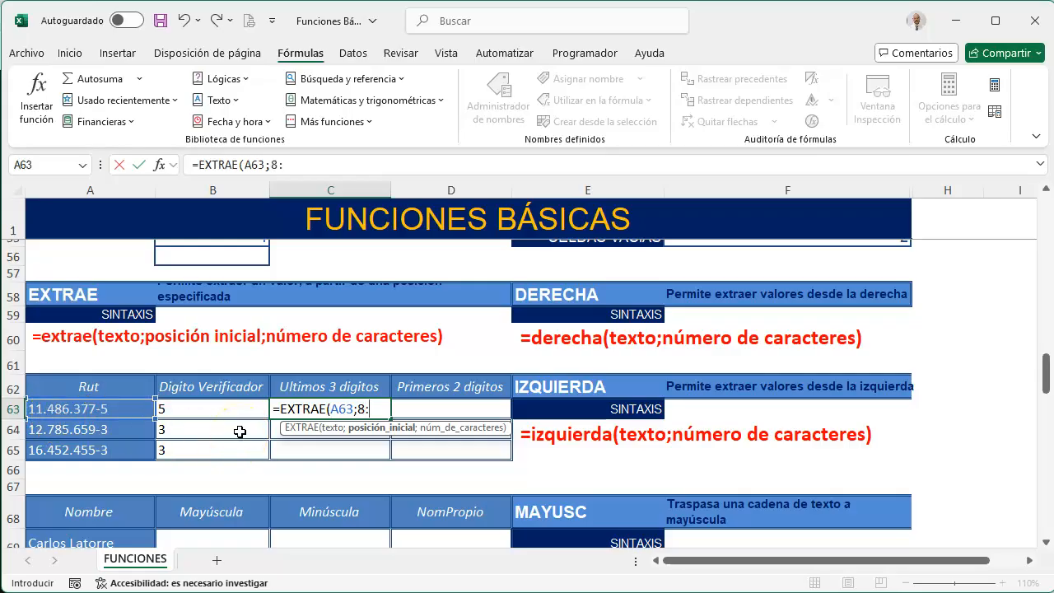
pyautogui.write(';')
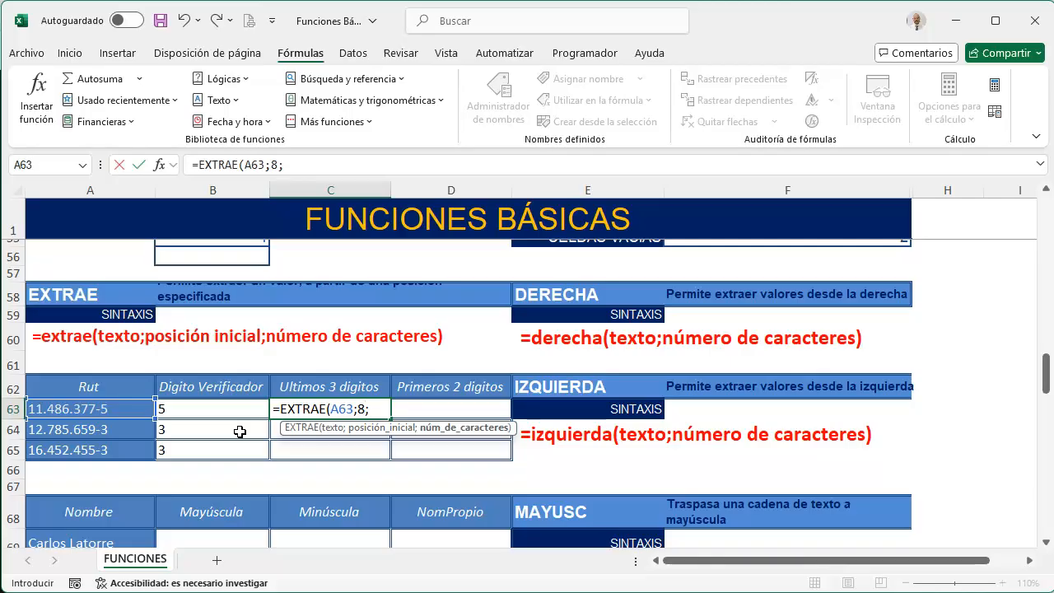
pyautogui.write('3)')
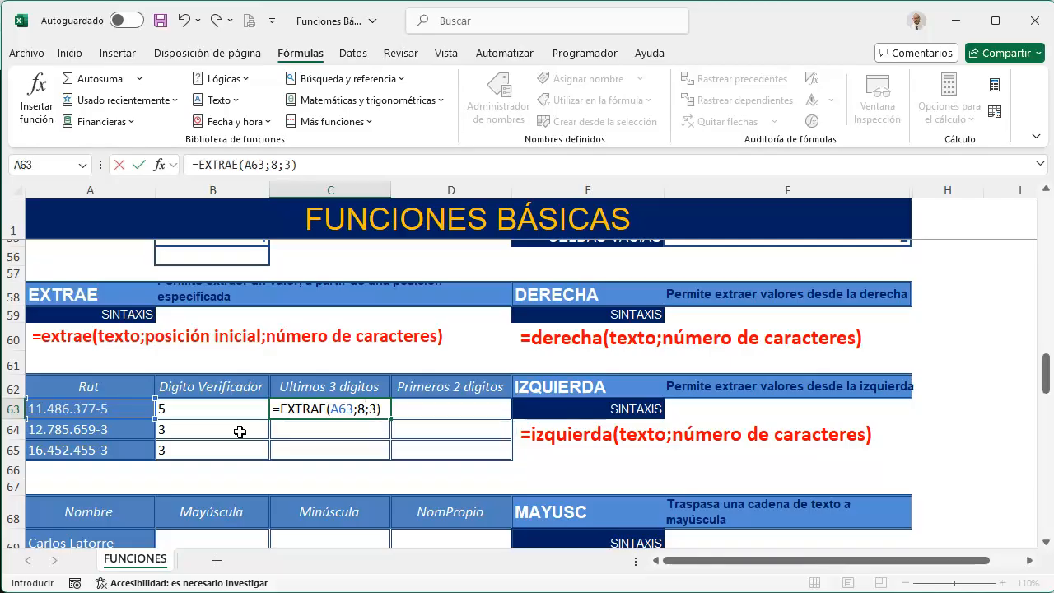
pyautogui.press('Return')
pyautogui.click(335, 403)
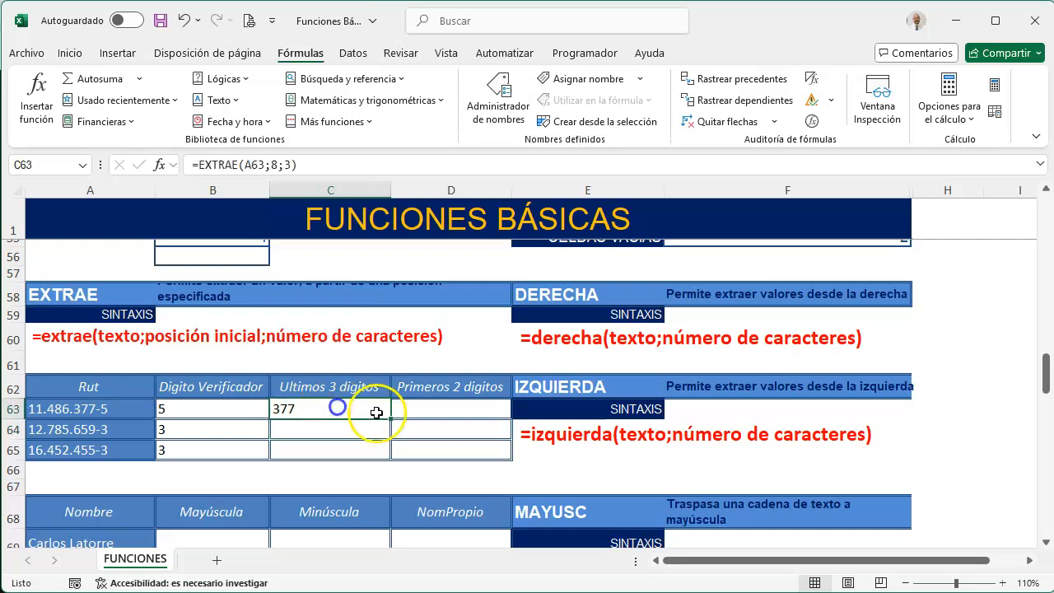
pyautogui.moveTo(392, 419); pyautogui.dragTo(387, 454)
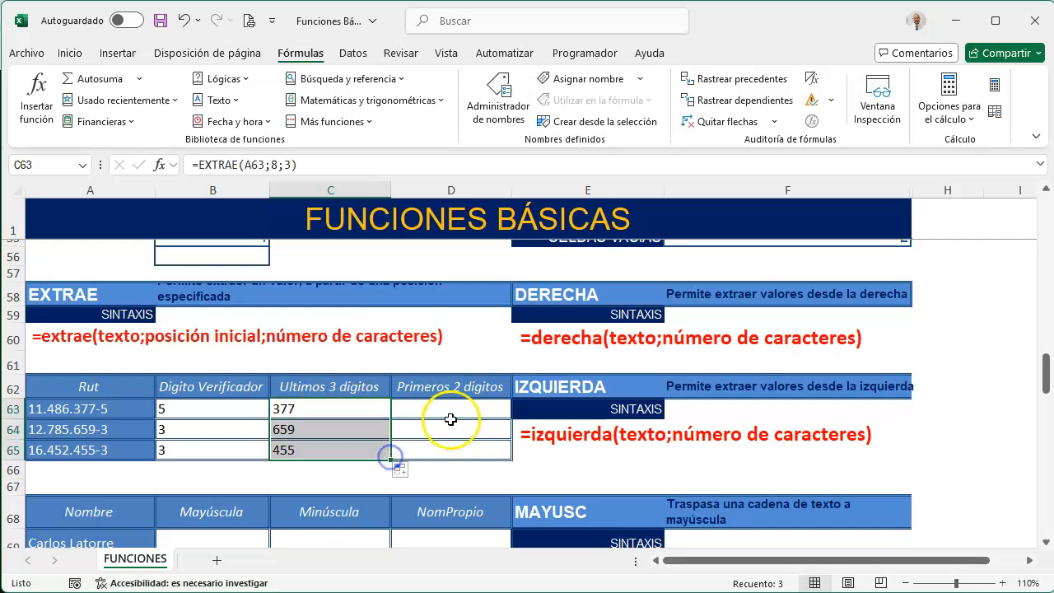
# Enter =IZQUIERDA(A63;2) in the Primeros 2 digitos cell D63 and fill it down to D65
pyautogui.click(453, 408)
pyautogui.write('=')
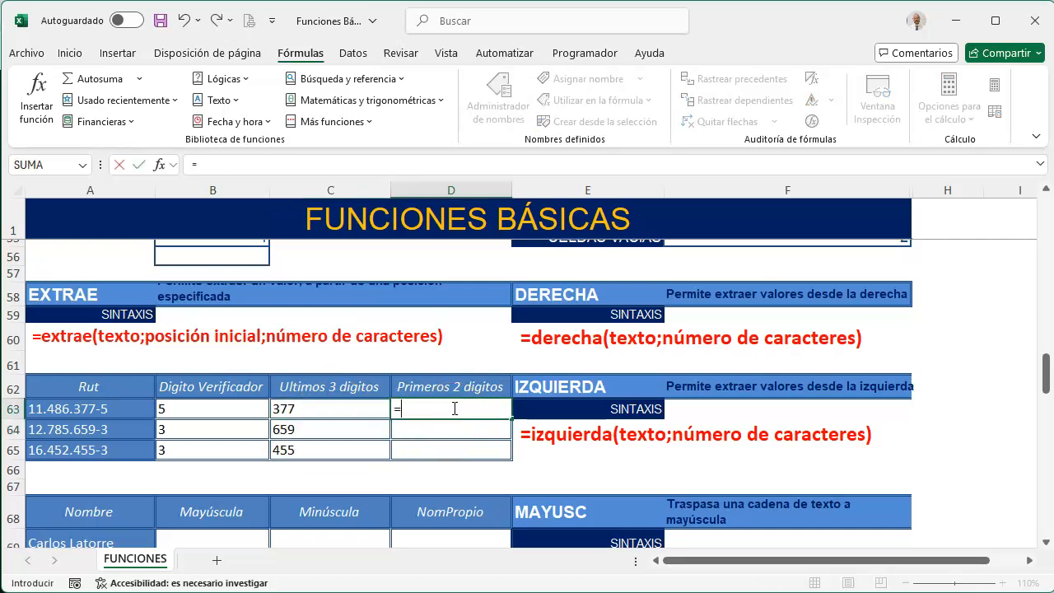
pyautogui.write('IZ')
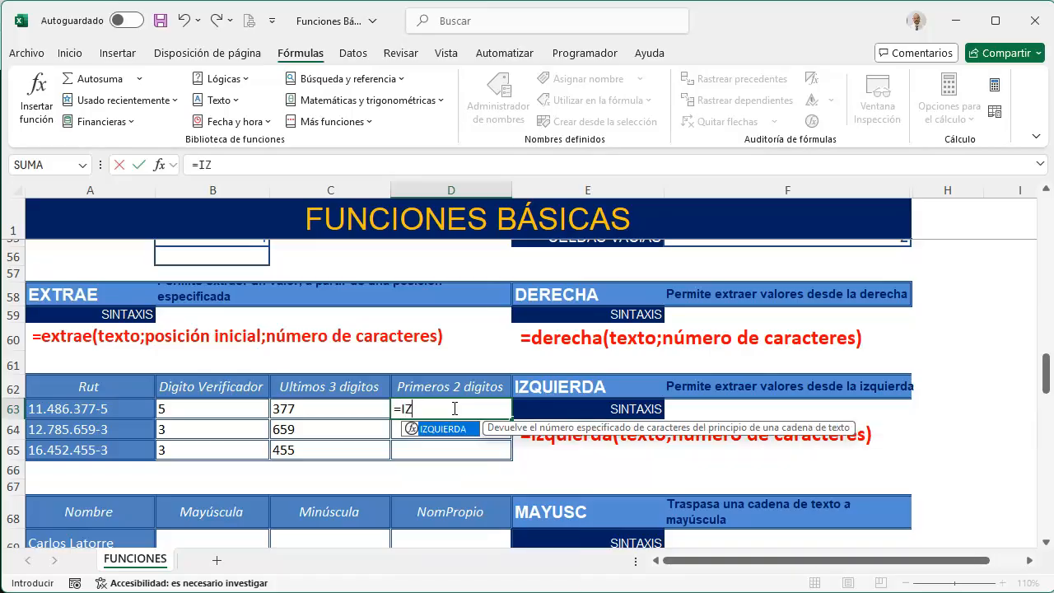
pyautogui.press('Tab')
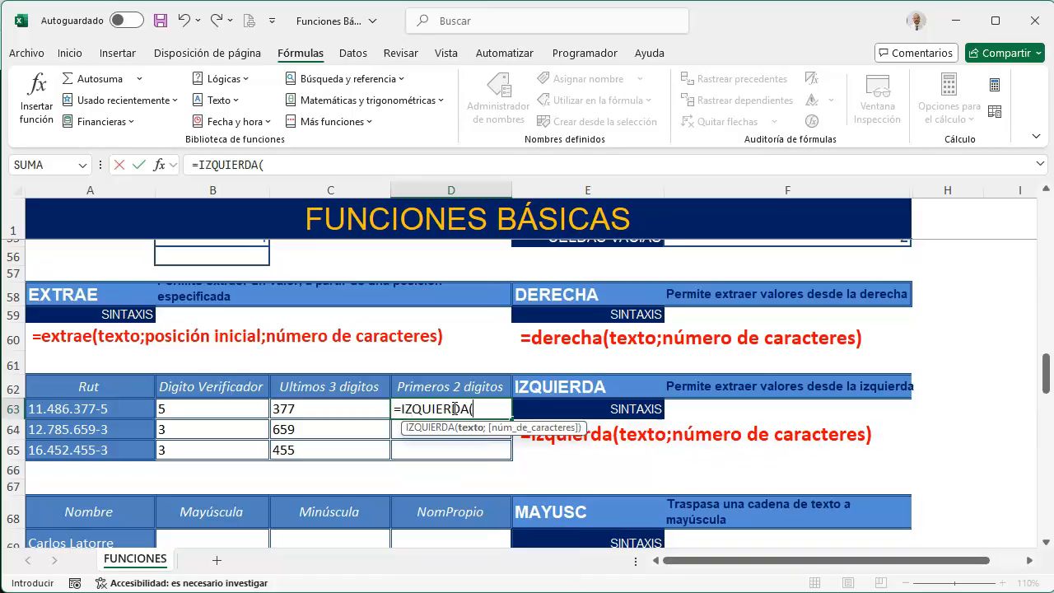
pyautogui.click(86, 399)
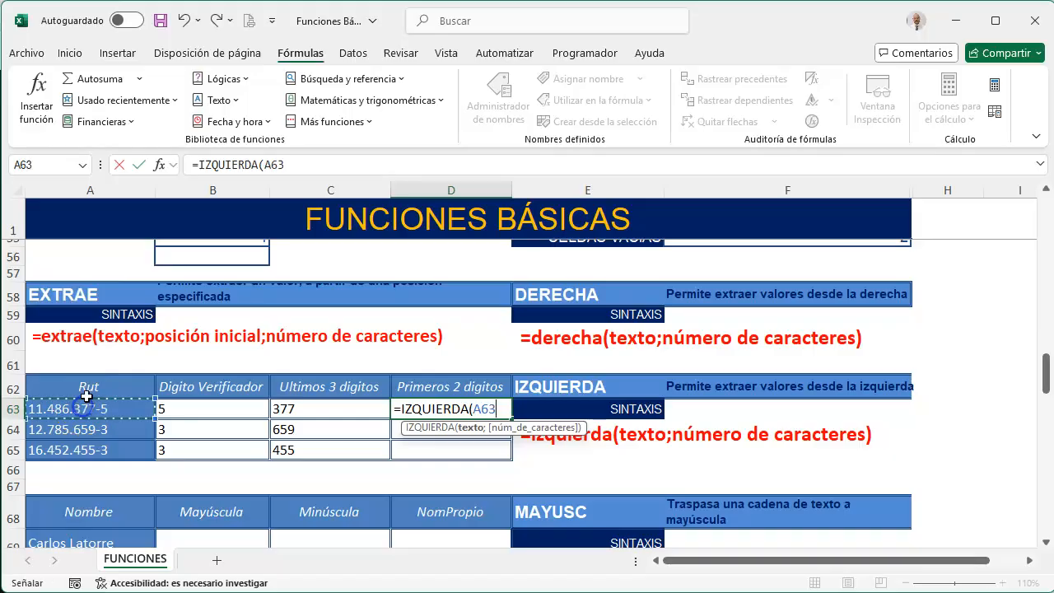
pyautogui.write(';')
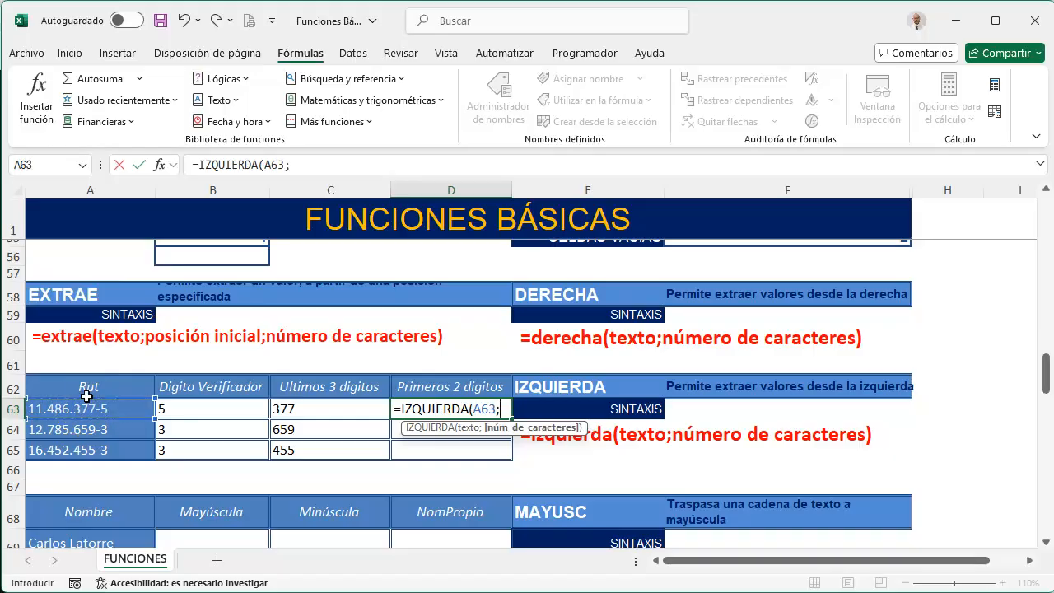
pyautogui.write('2)')
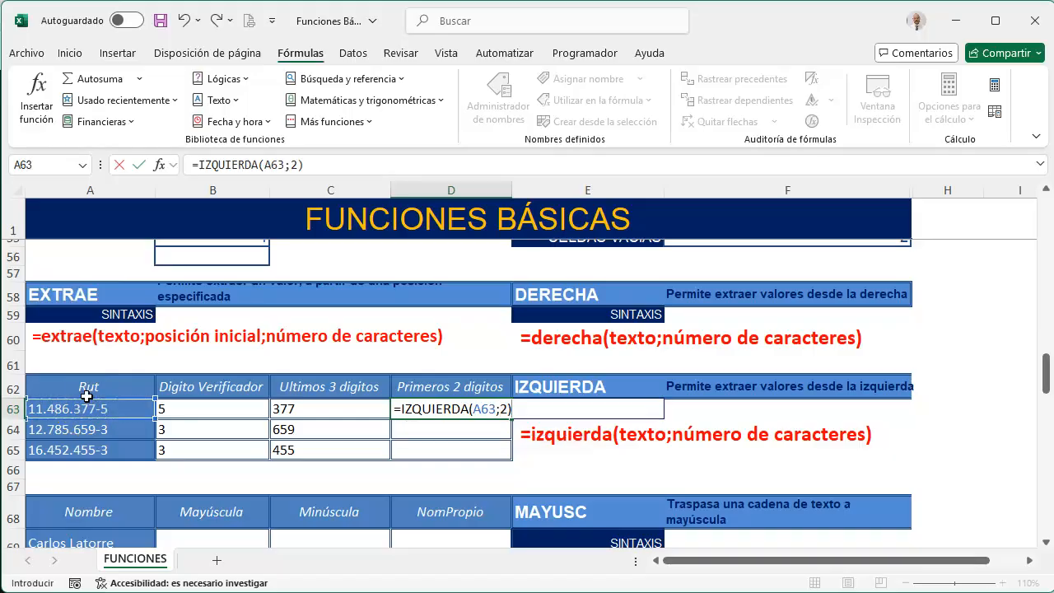
pyautogui.press('Return')
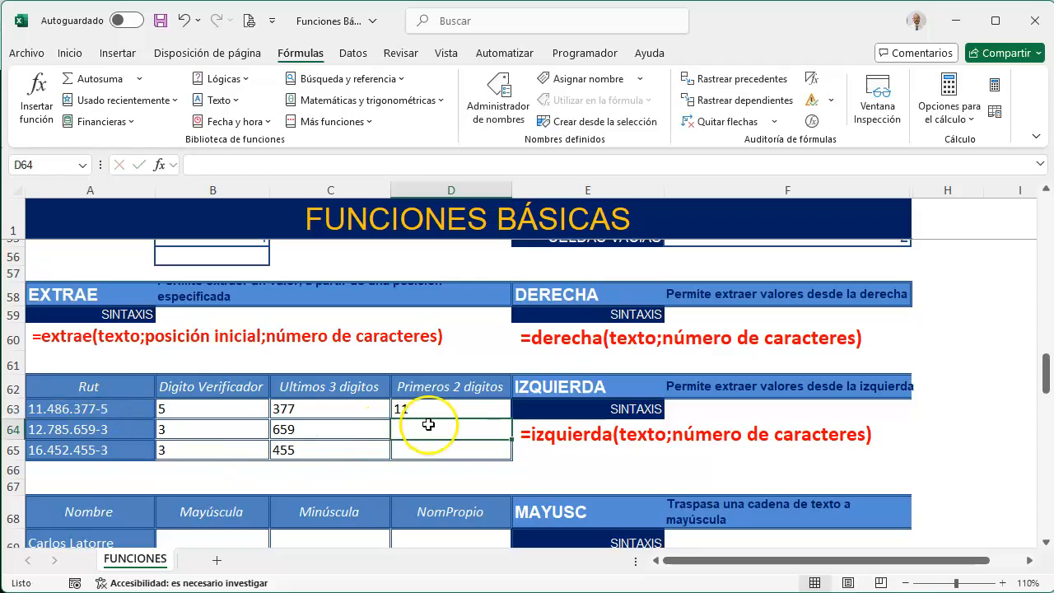
pyautogui.click(473, 410)
pyautogui.moveTo(509, 420); pyautogui.dragTo(498, 454)
# Convert the name in A69 to uppercase in the Mayúscula cell B69 with the MAYUSC function
pyautogui.scroll(-2, 495, 461)
pyautogui.scroll(-1, 202, 463)
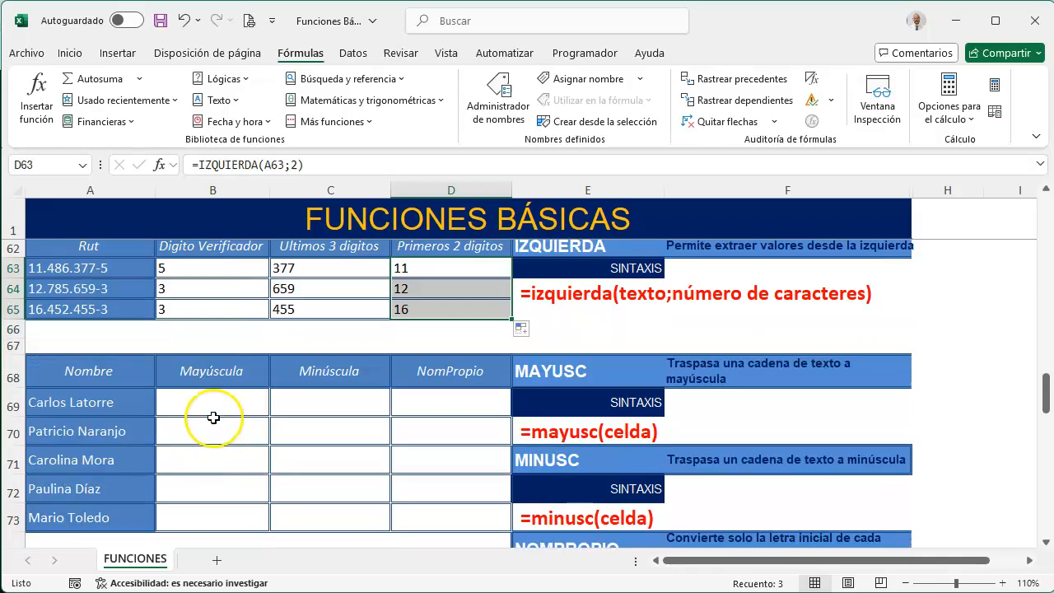
pyautogui.click(219, 404)
pyautogui.write('=MU')
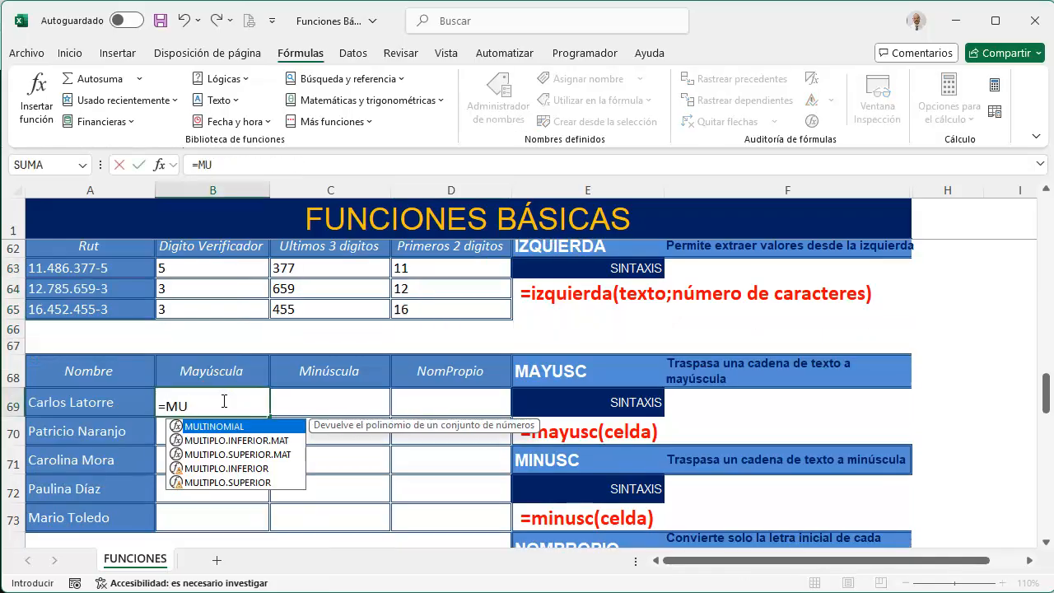
pyautogui.press('BackSpace')
pyautogui.write('A')
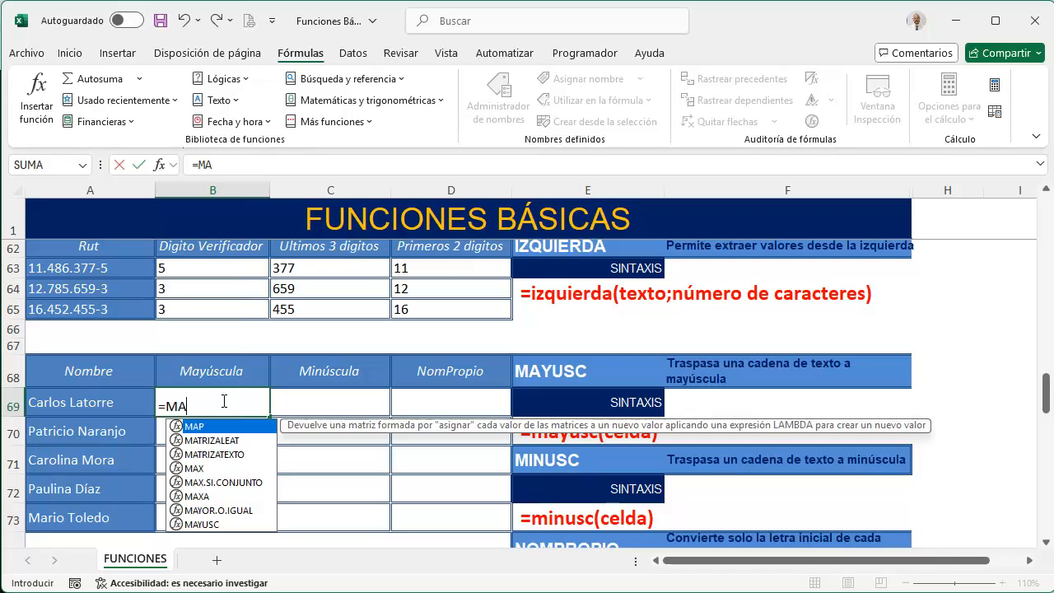
pyautogui.press('Down')
pyautogui.press('Down')
pyautogui.press('Down')
pyautogui.press('Down')
pyautogui.press('Down')
pyautogui.press('Down')
pyautogui.press('Down')
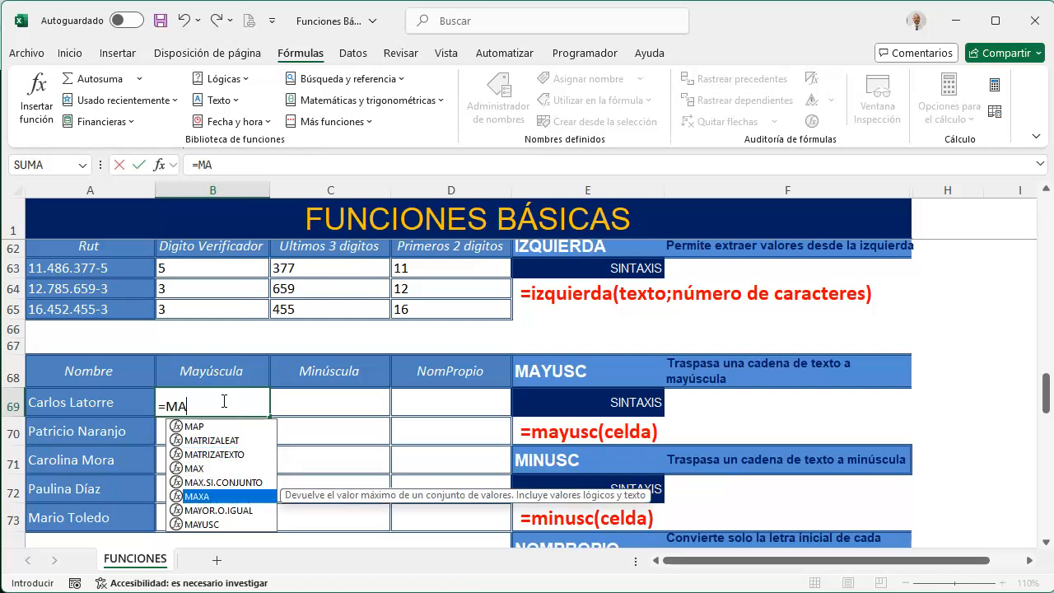
pyautogui.press('Tab')
pyautogui.click(103, 404)
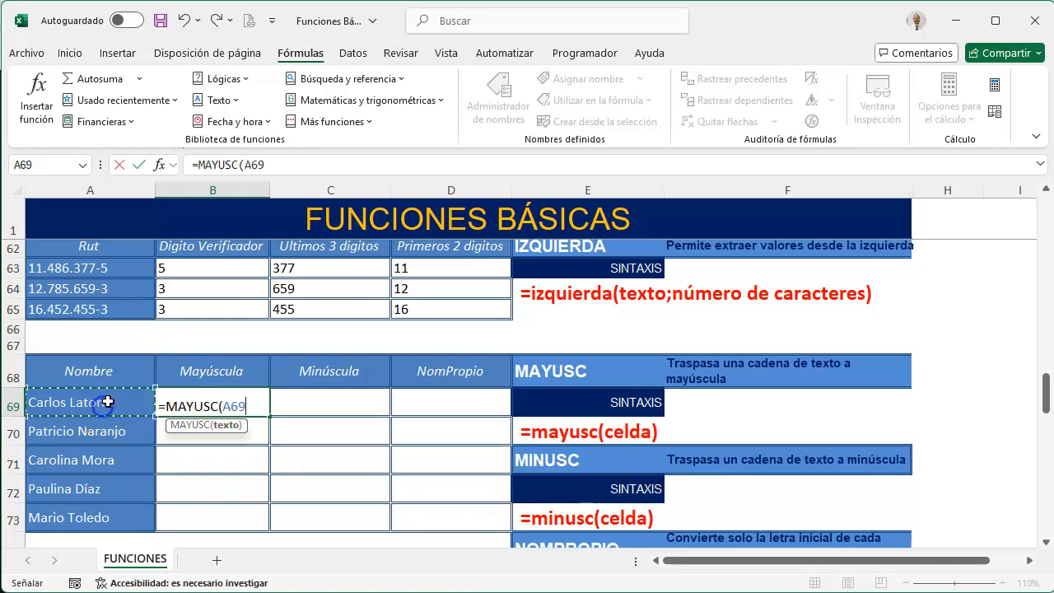
pyautogui.press('Return')
# Convert the name in B69 to lowercase in the Minúscula cell C69 with =MINUSC(B69)
pyautogui.press('Up')
pyautogui.press('Right')
pyautogui.write('=MIN')
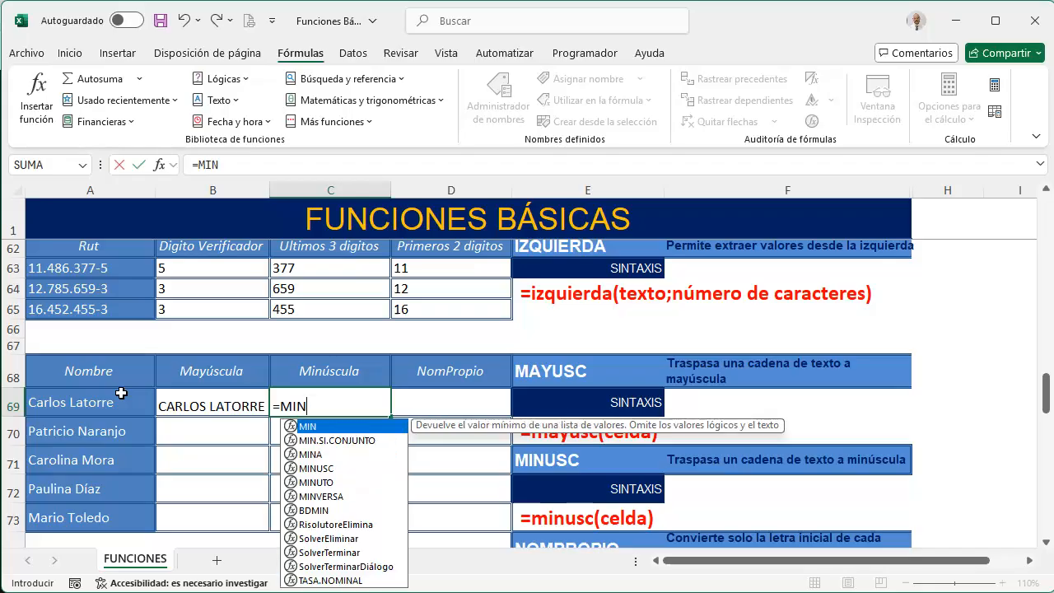
pyautogui.press('Down')
pyautogui.press('Down')
pyautogui.press('Down')
pyautogui.press('Tab')
pyautogui.click(208, 402)
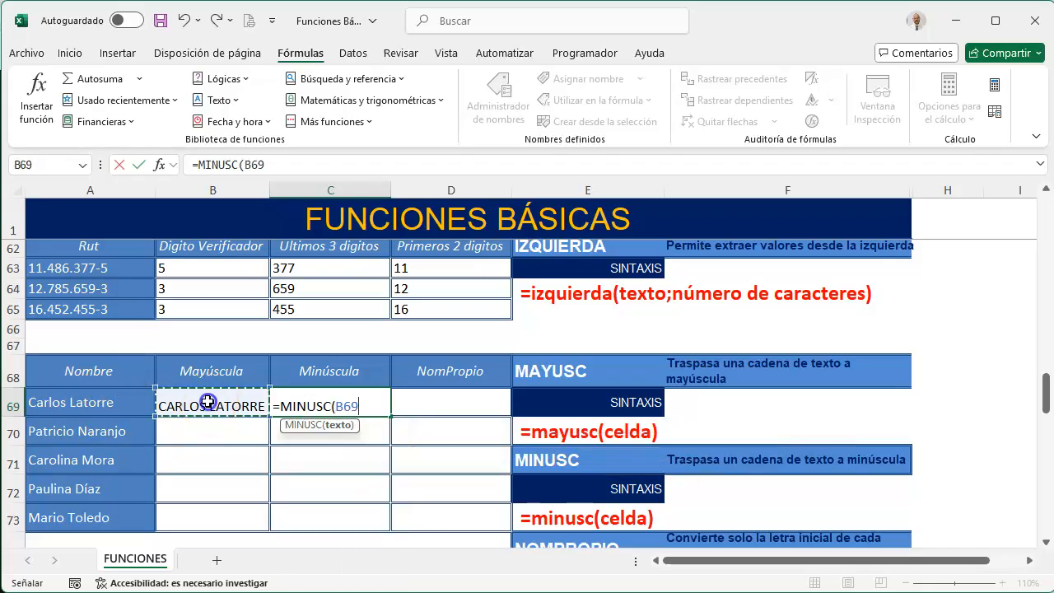
pyautogui.press('Return')
# Enter =NOMPROPIO(C69) in the NomPropio cell D69 and fill the formulas in B69:D69 down to row 73
pyautogui.press('Up')
pyautogui.press('Right')
pyautogui.write('=')
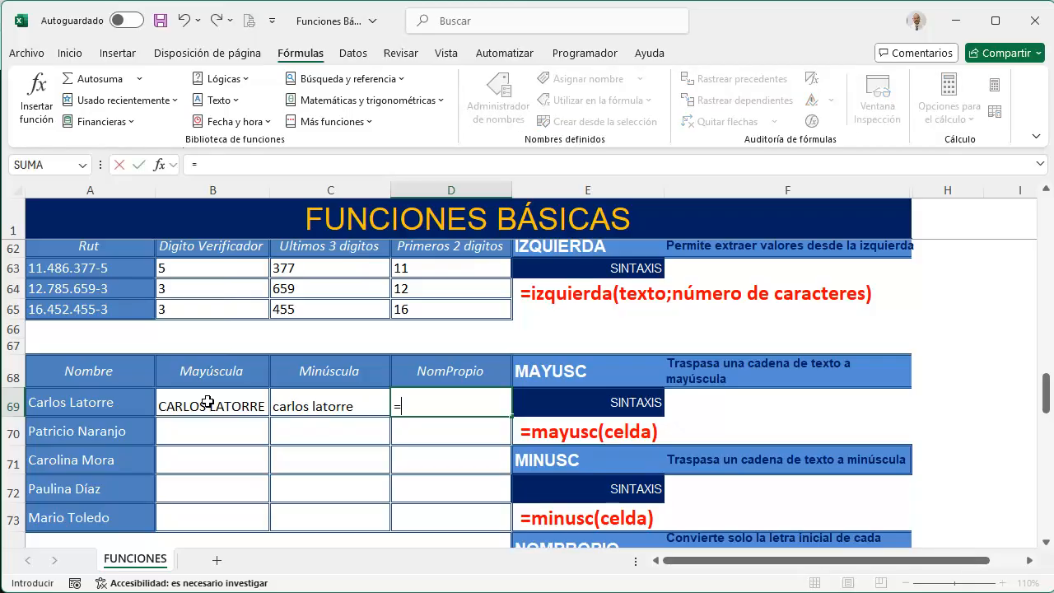
pyautogui.write('NOM')
pyautogui.press('Tab')
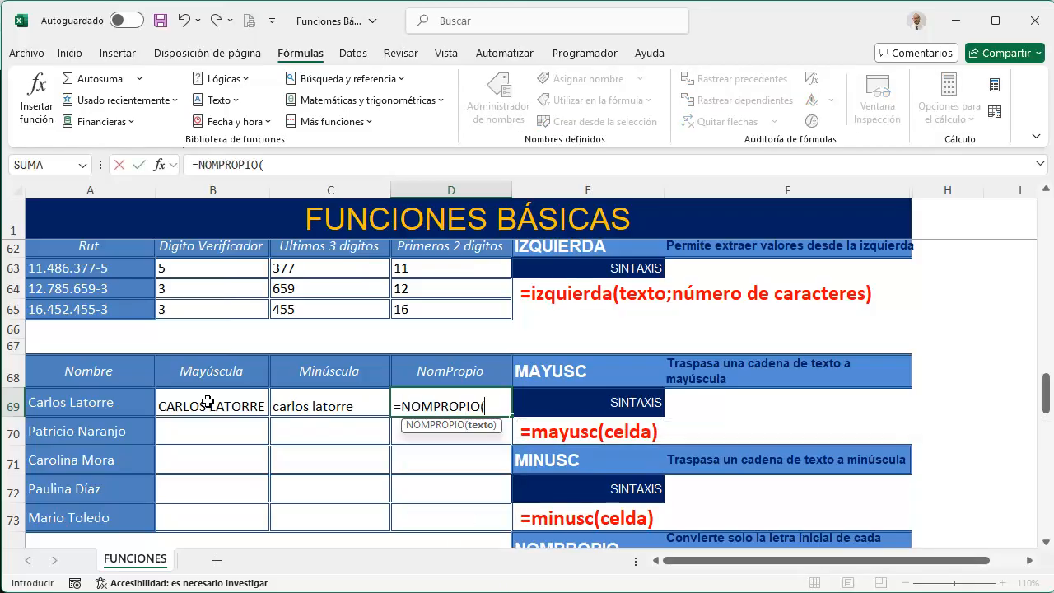
pyautogui.click(308, 398)
pyautogui.press('Return')
pyautogui.moveTo(259, 400); pyautogui.dragTo(419, 400)
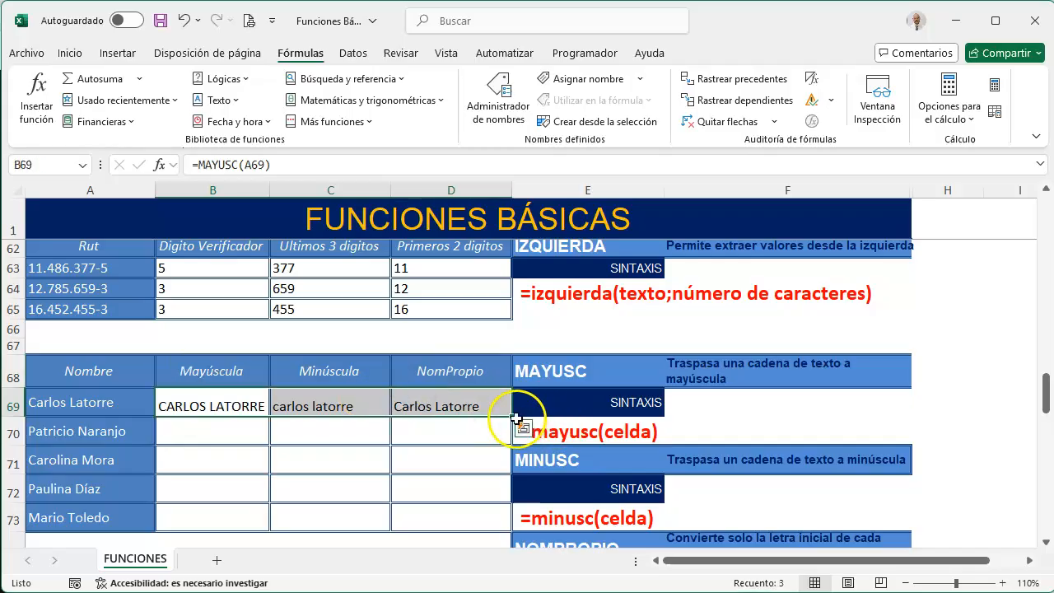
pyautogui.moveTo(511, 417); pyautogui.dragTo(507, 525)
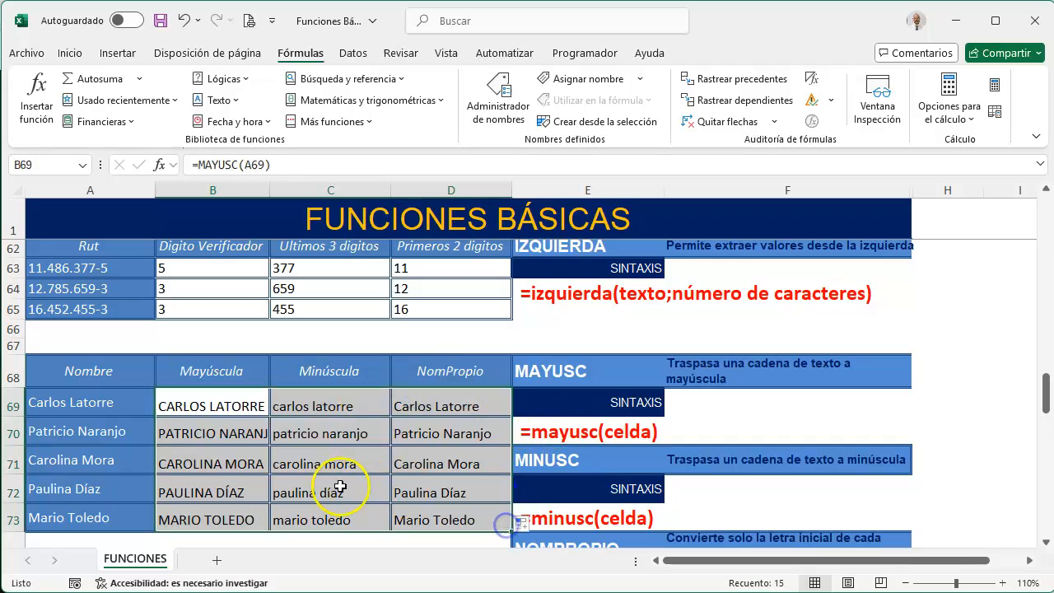
# Enter =CONCAT(B82;" ";A82) in the Apellido Nombre cell C82 and fill it down to C86
pyautogui.scroll(-4, 329, 477)
pyautogui.scroll(-1, 331, 479)
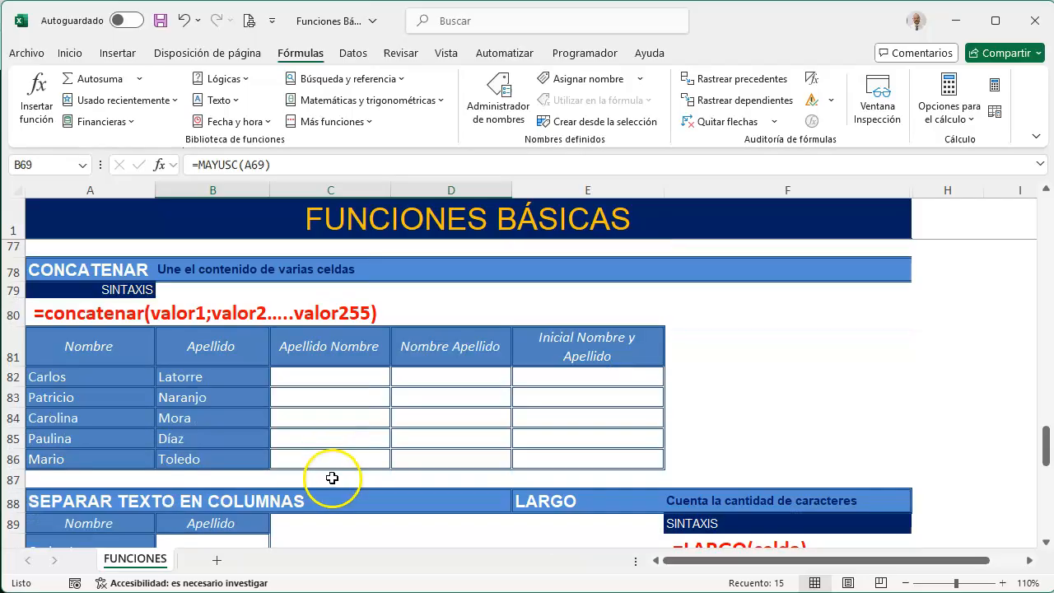
pyautogui.click(334, 373)
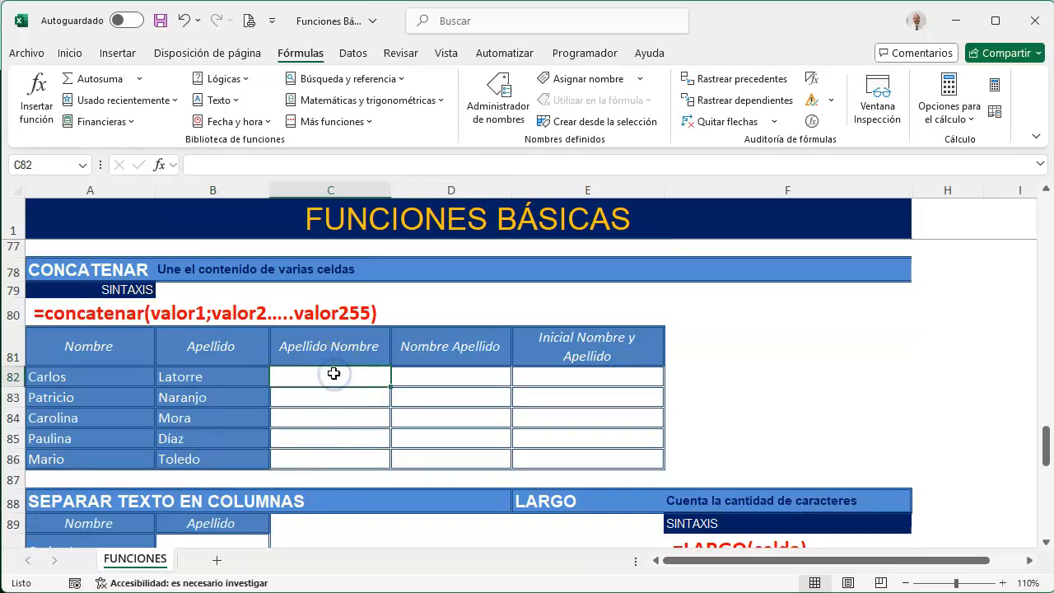
pyautogui.write('=CON')
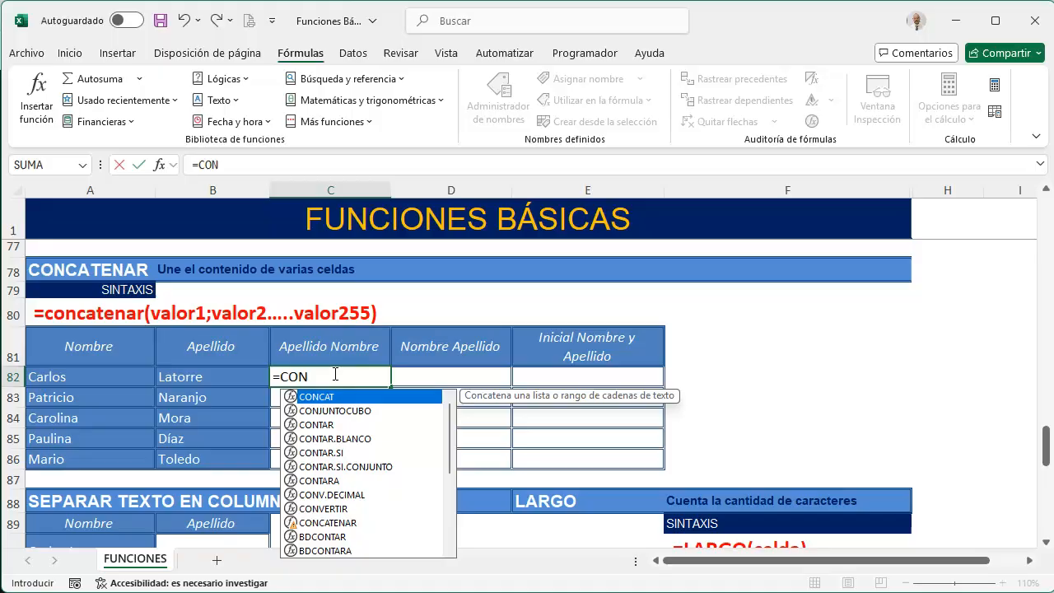
pyautogui.press('Tab')
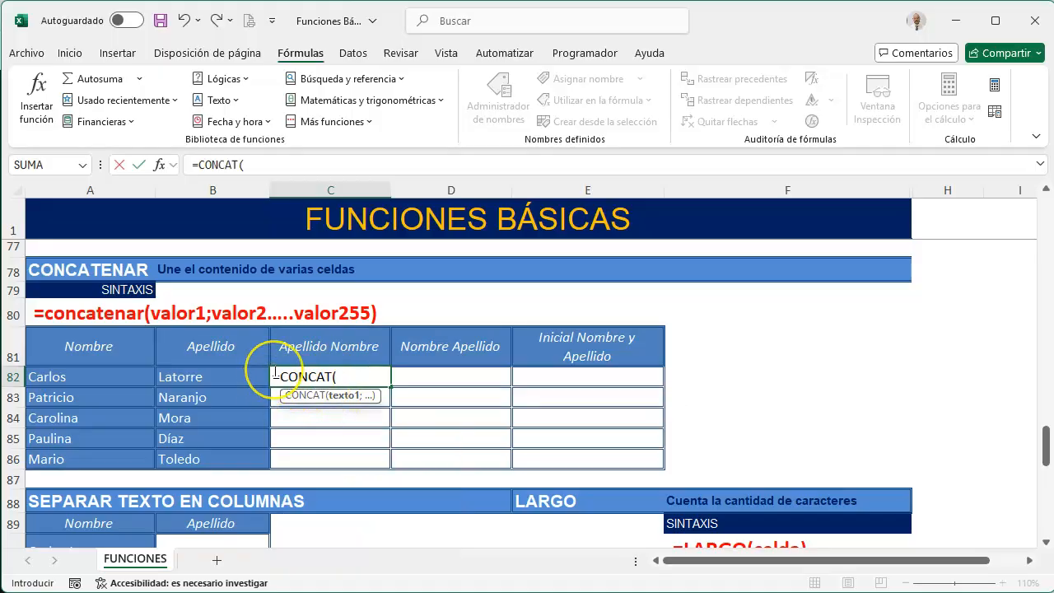
pyautogui.click(217, 375)
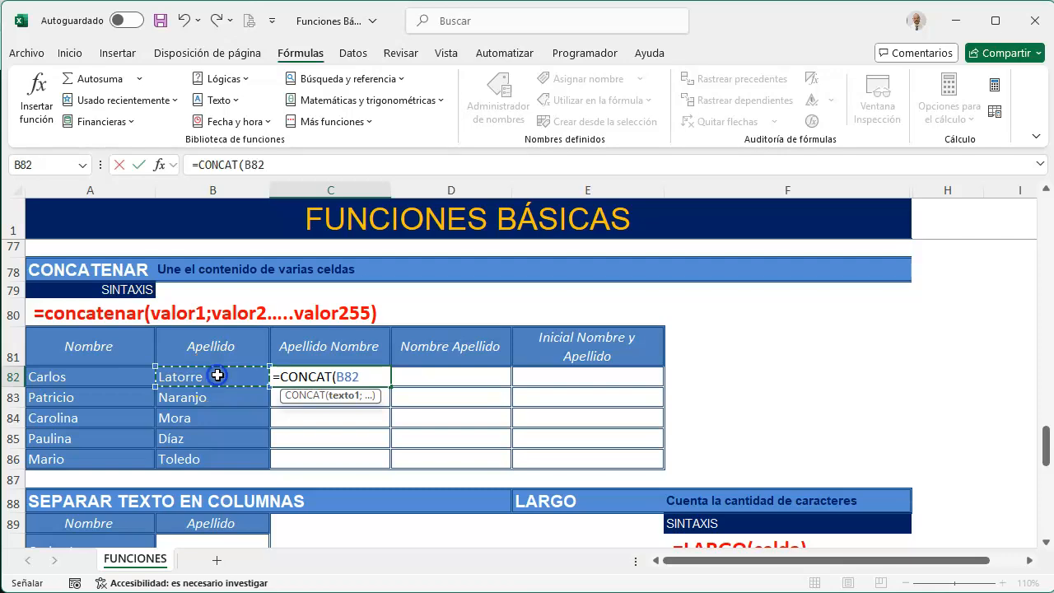
pyautogui.write(';')
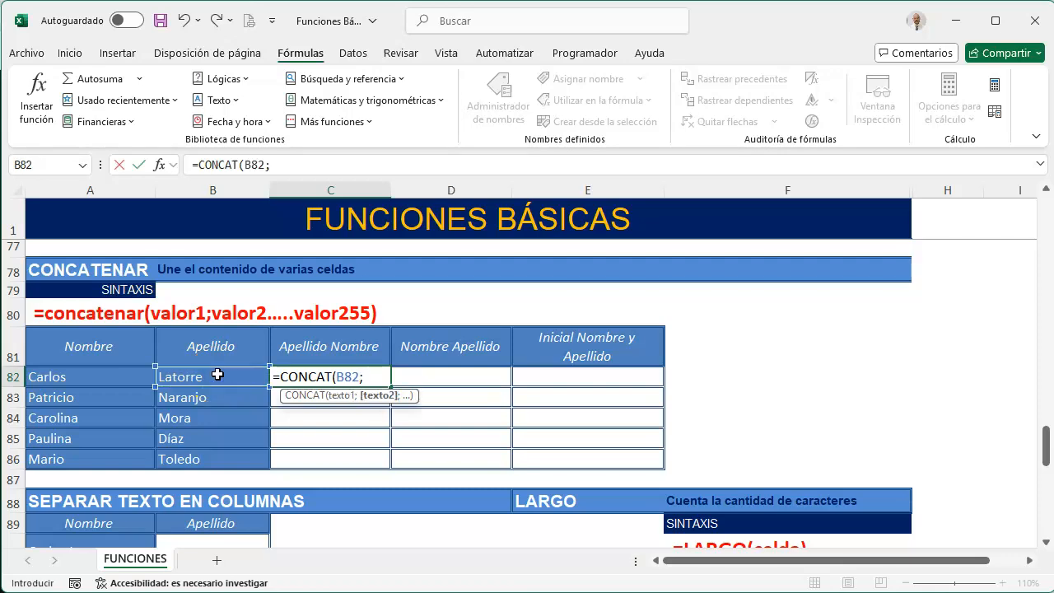
pyautogui.write('" ";')
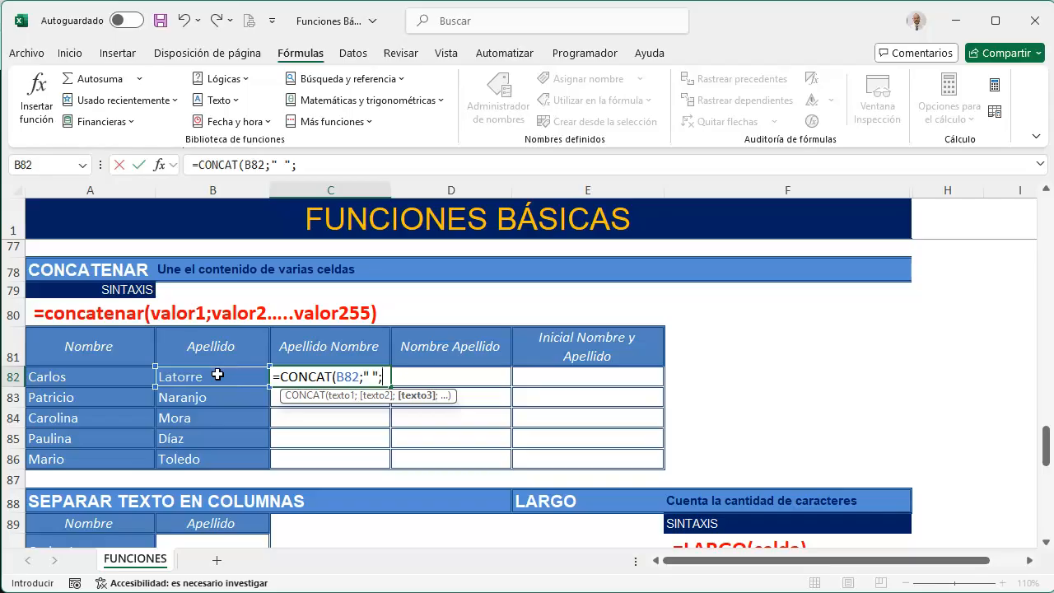
pyautogui.click(111, 378)
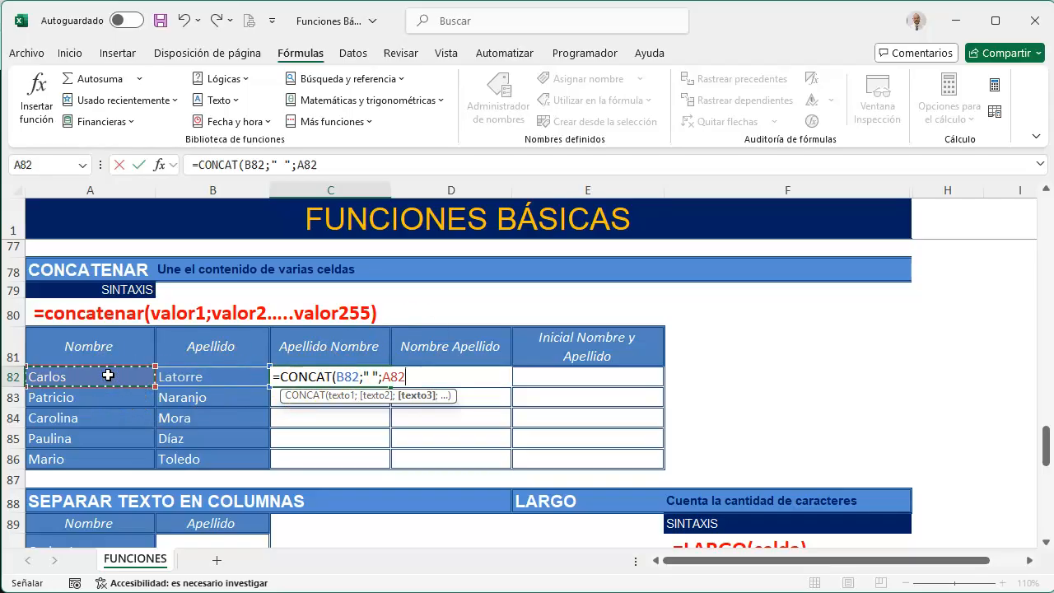
pyautogui.write(')')
pyautogui.press('Return')
pyautogui.click(342, 374)
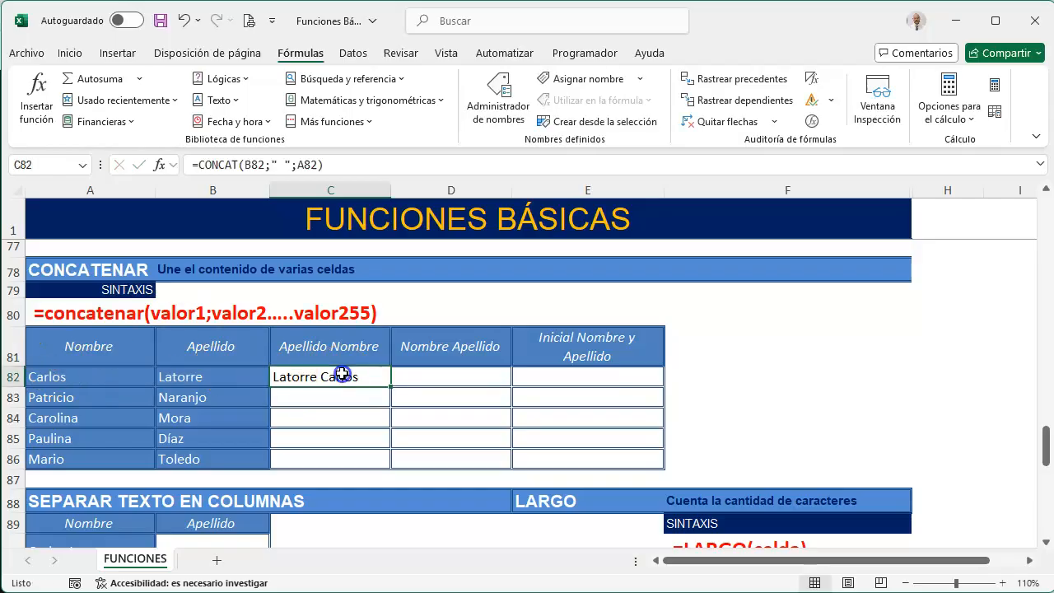
pyautogui.moveTo(388, 388); pyautogui.dragTo(379, 461)
# Enter the concatenation operator & as a note in cell F82 beside the table
pyautogui.click(696, 381)
pyautogui.click(683, 329)
pyautogui.write('&')
pyautogui.press('Return')
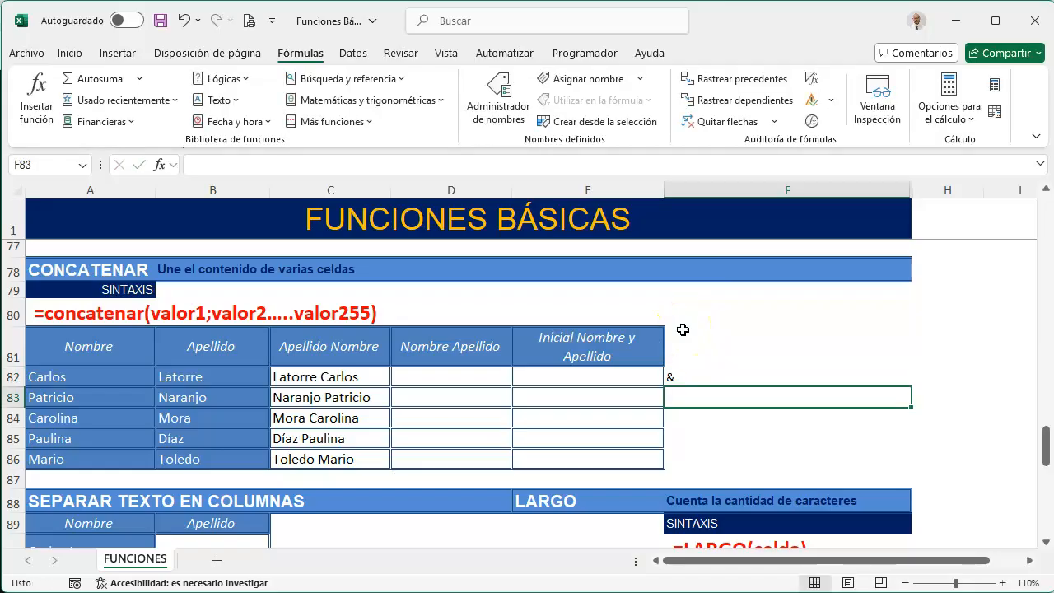
# Join first name and surname with =A82&" "&B82 in the Nombre Apellido cell D82 and fill it down to D86
pyautogui.click(466, 377)
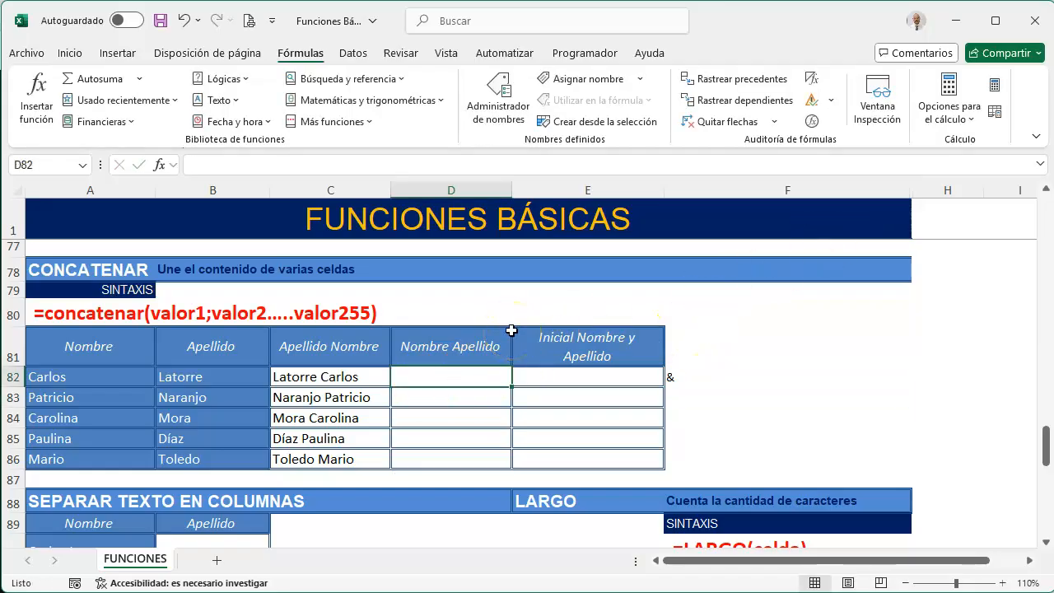
pyautogui.write('=')
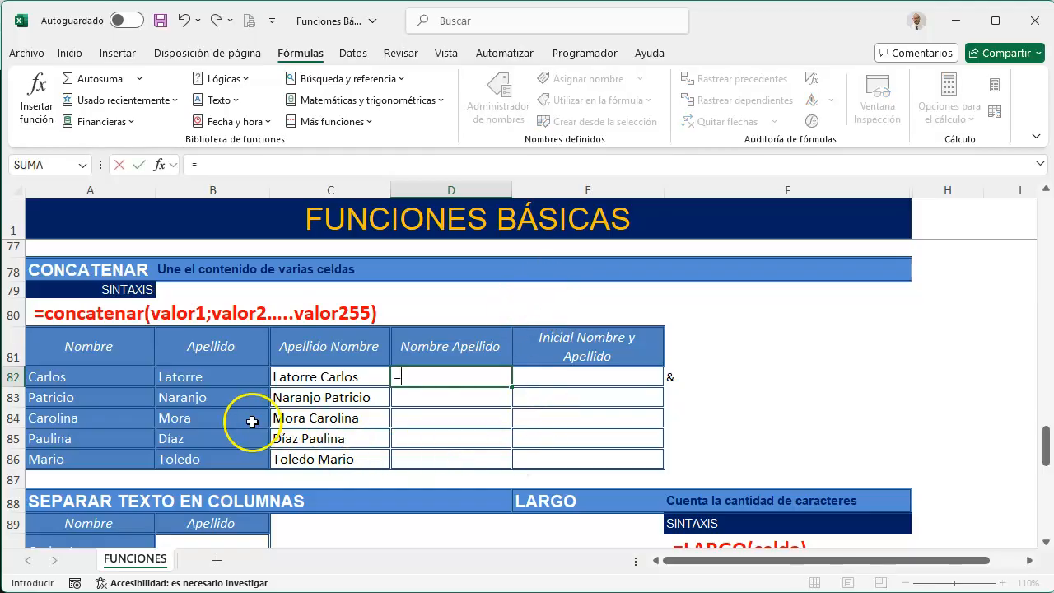
pyautogui.click(115, 379)
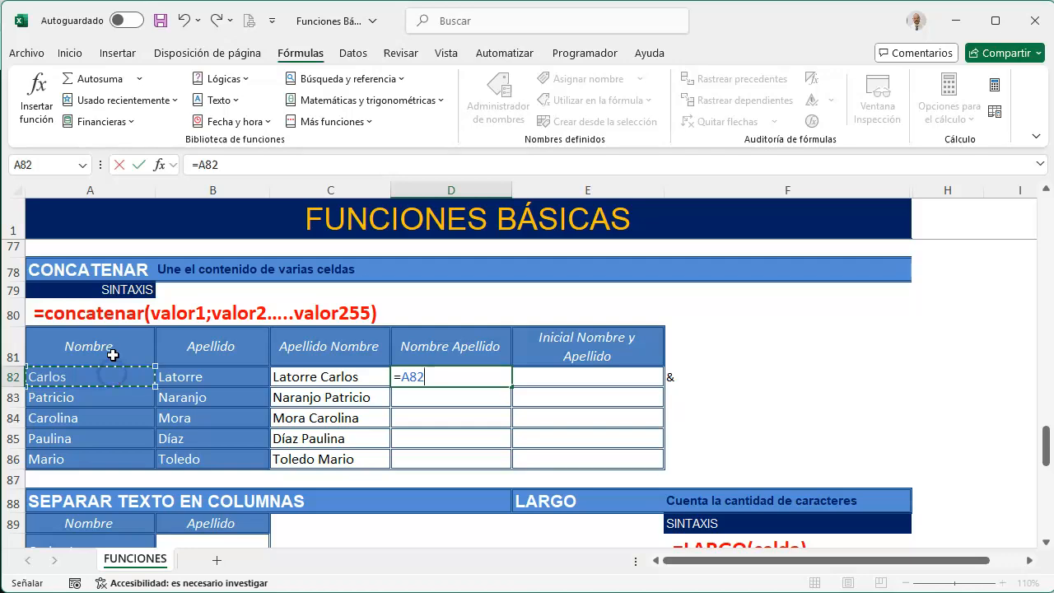
pyautogui.write('&')
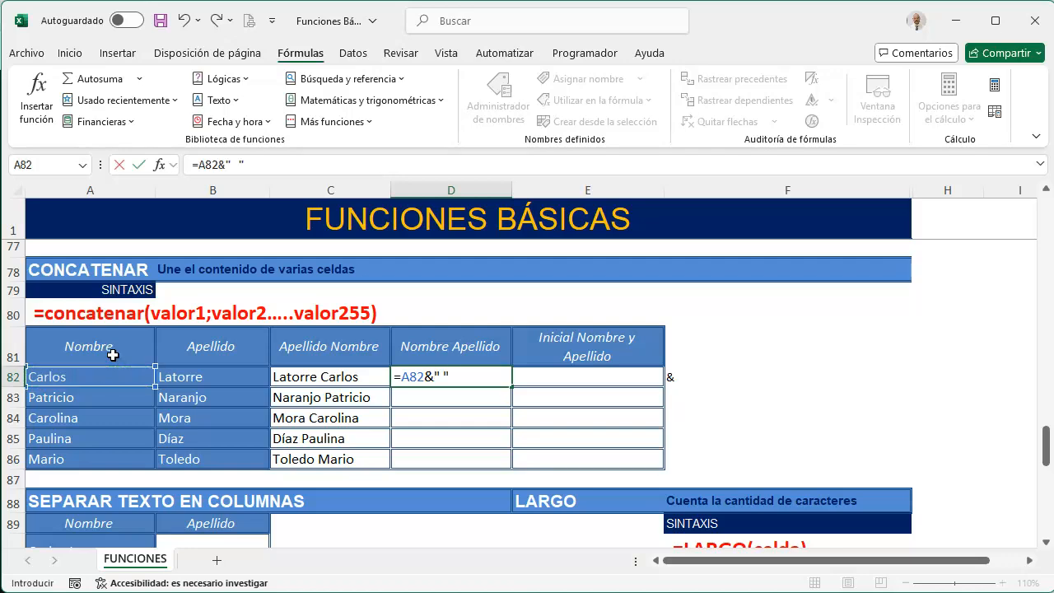
pyautogui.write('" "&')
pyautogui.click(197, 370)
pyautogui.press('Return')
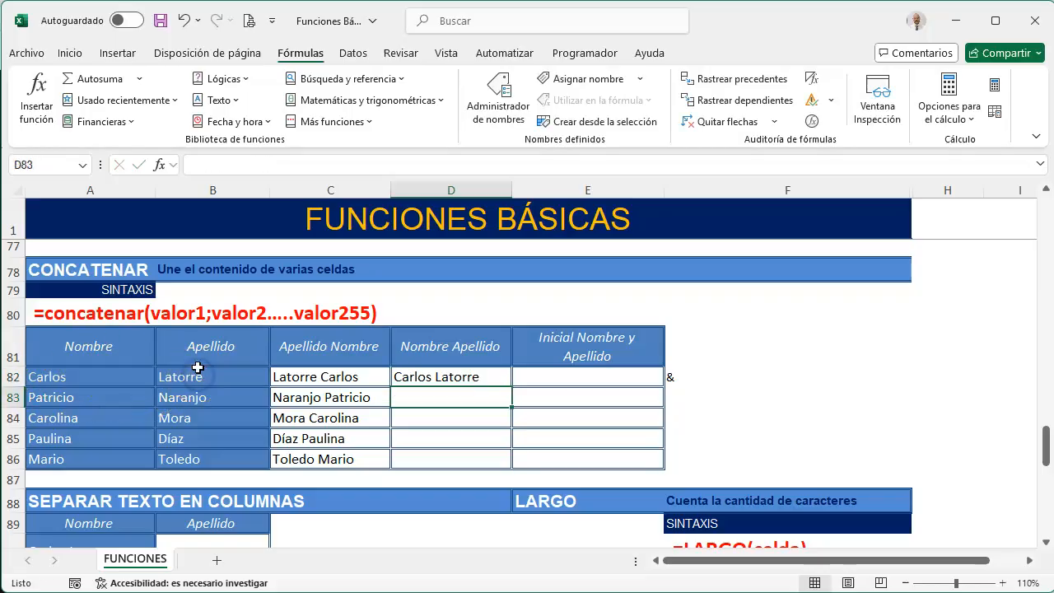
pyautogui.click(491, 376)
pyautogui.moveTo(513, 387); pyautogui.dragTo(511, 466)
# Write the formula =CONCAT(IZQUIERDA(A82);" ";B82) in the Inicial Nombre y Apellido cell E82
pyautogui.click(568, 378)
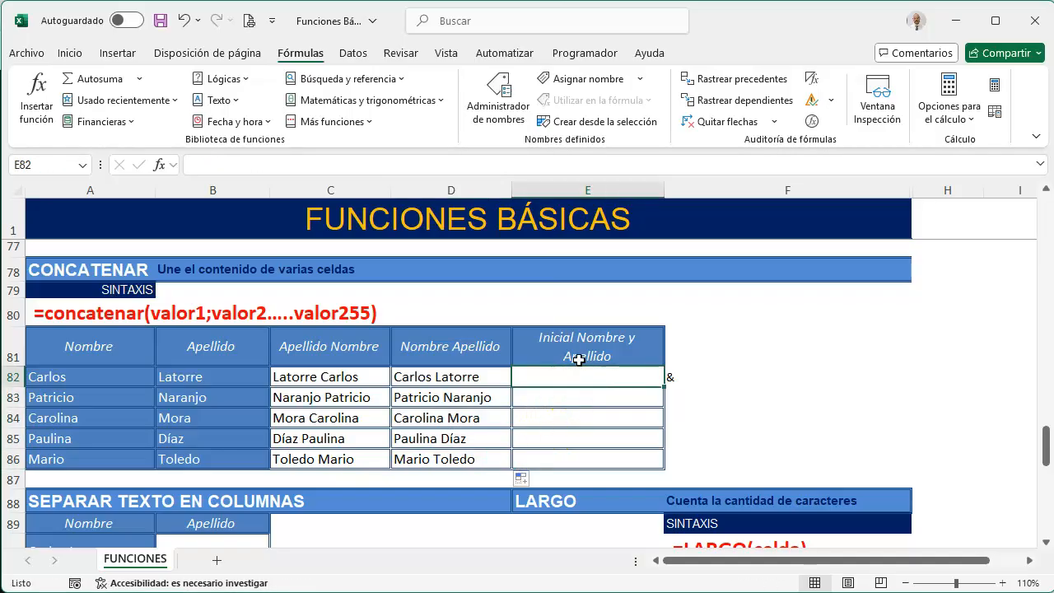
pyautogui.write('=CONCAT(')
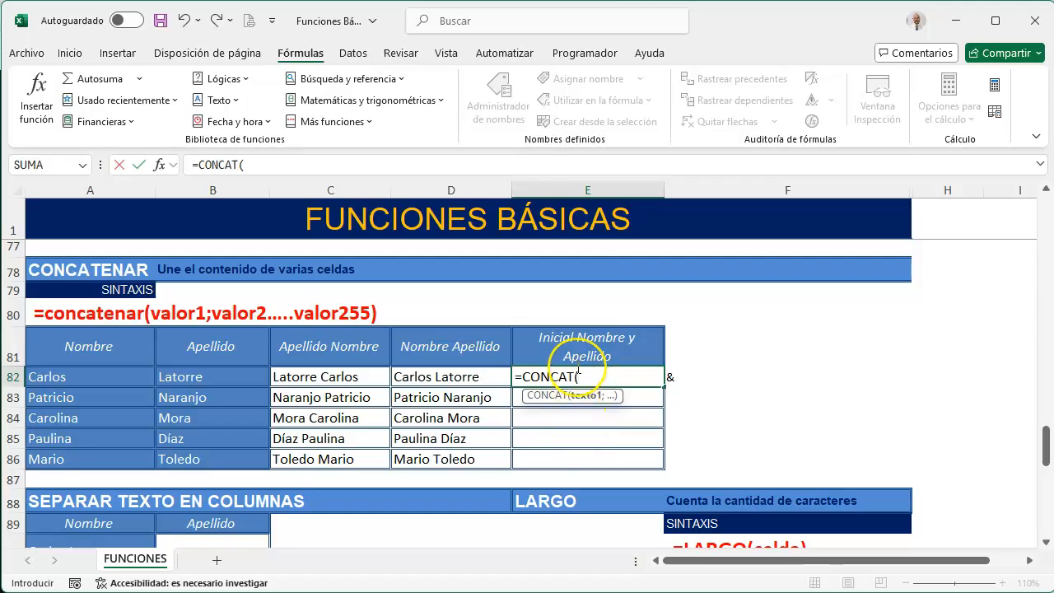
pyautogui.write('IZQU')
pyautogui.press('Tab')
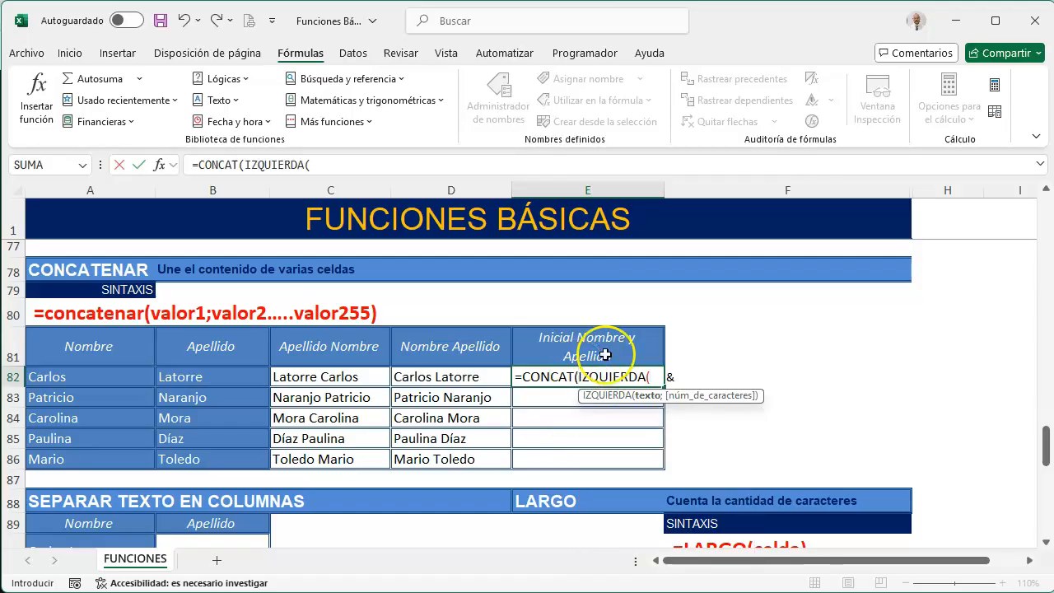
pyautogui.click(112, 377)
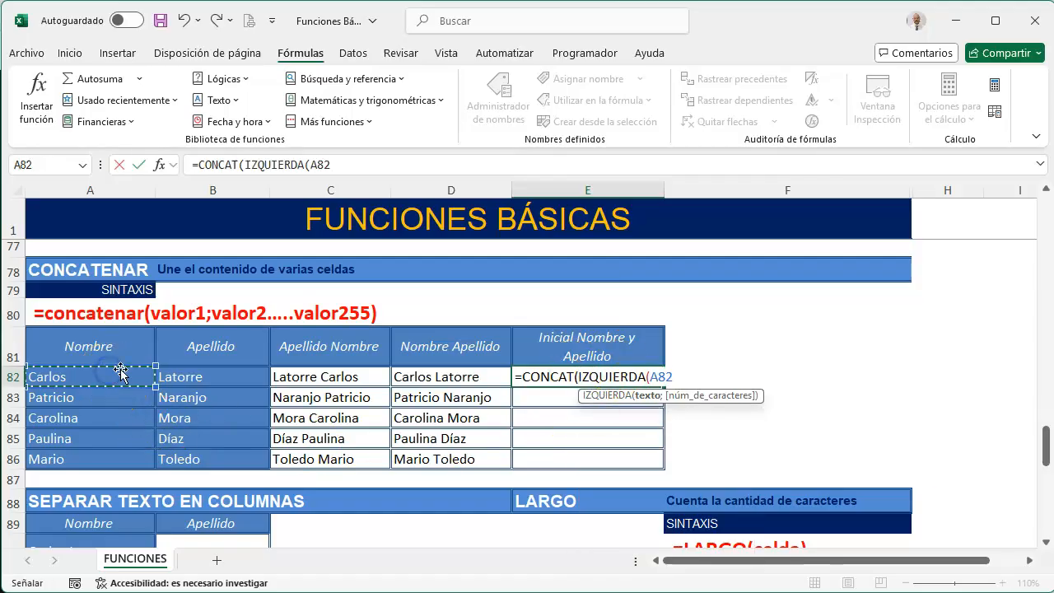
pyautogui.write(')')
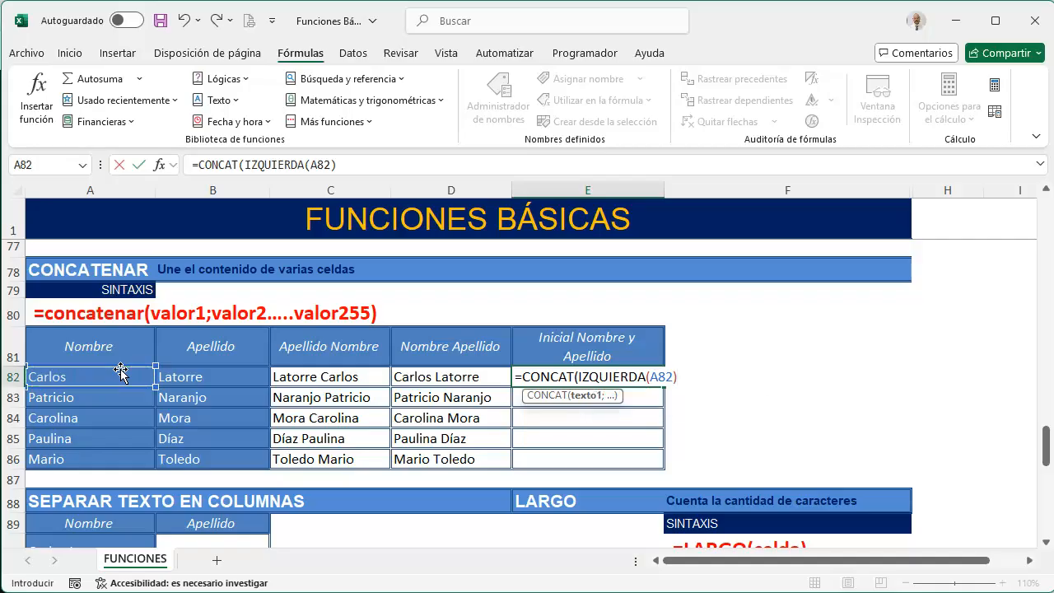
pyautogui.write(';" ";')
pyautogui.click(180, 376)
pyautogui.write(')')
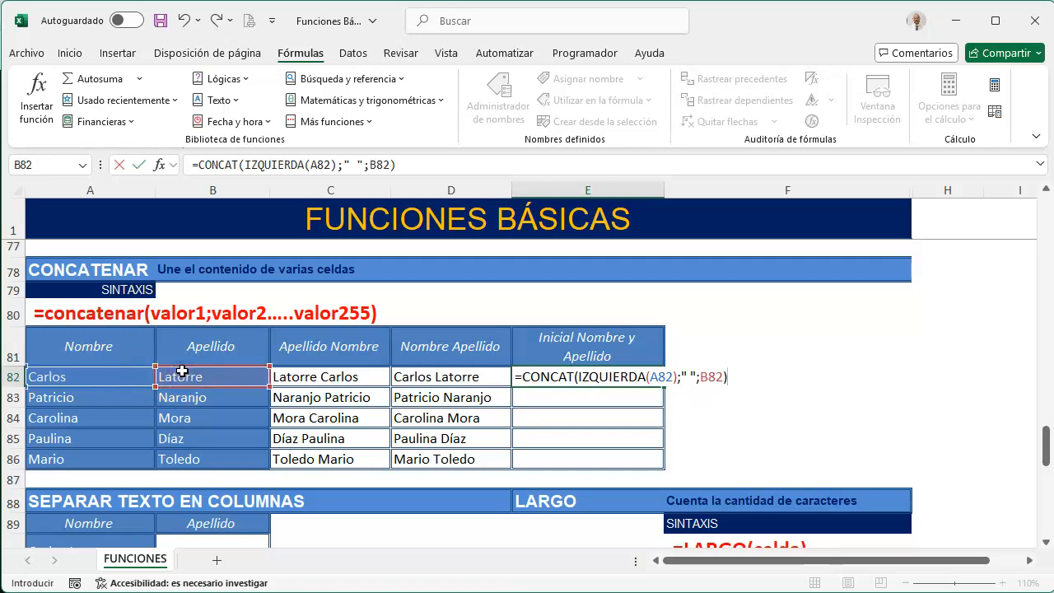
# Check the parenthesis pairs of CONCAT and IZQUIERDA in the E82 formula, then accept it and fill it down to E86
pyautogui.click(576, 376)
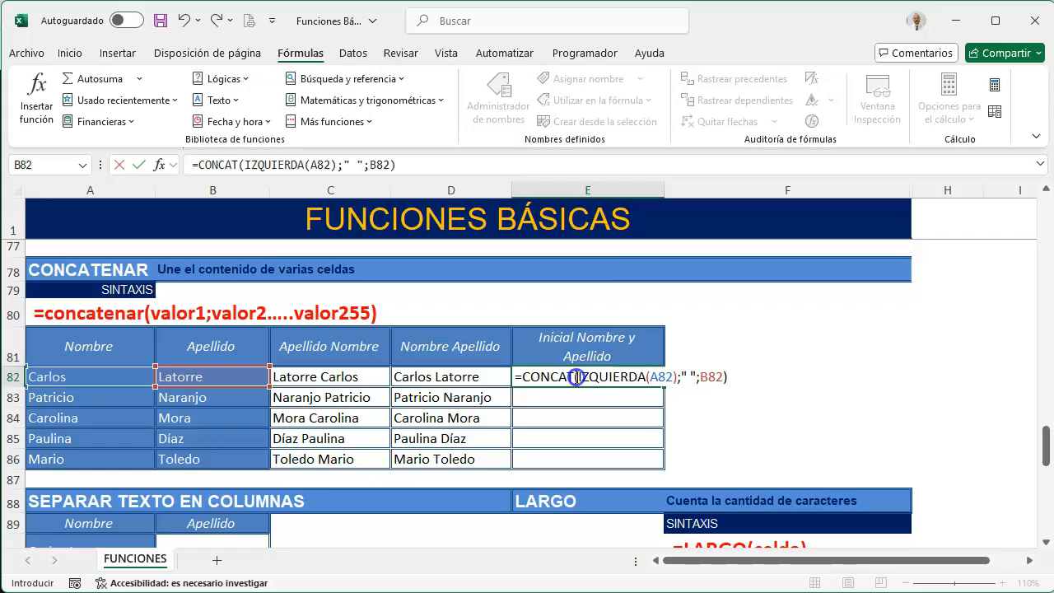
pyautogui.click(727, 376)
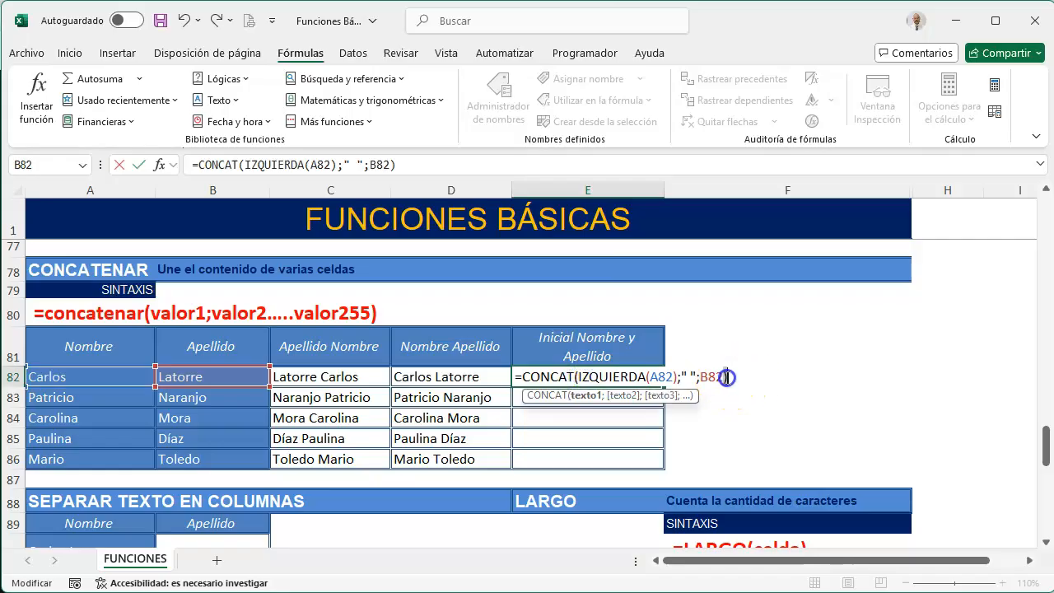
pyautogui.click(646, 376)
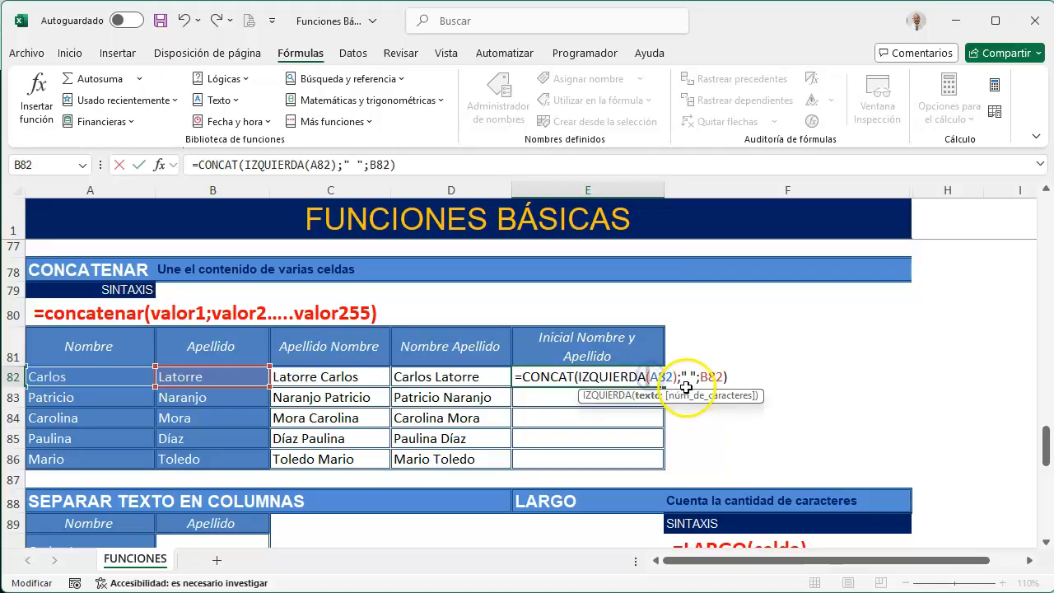
pyautogui.click(674, 376)
pyautogui.click(677, 376)
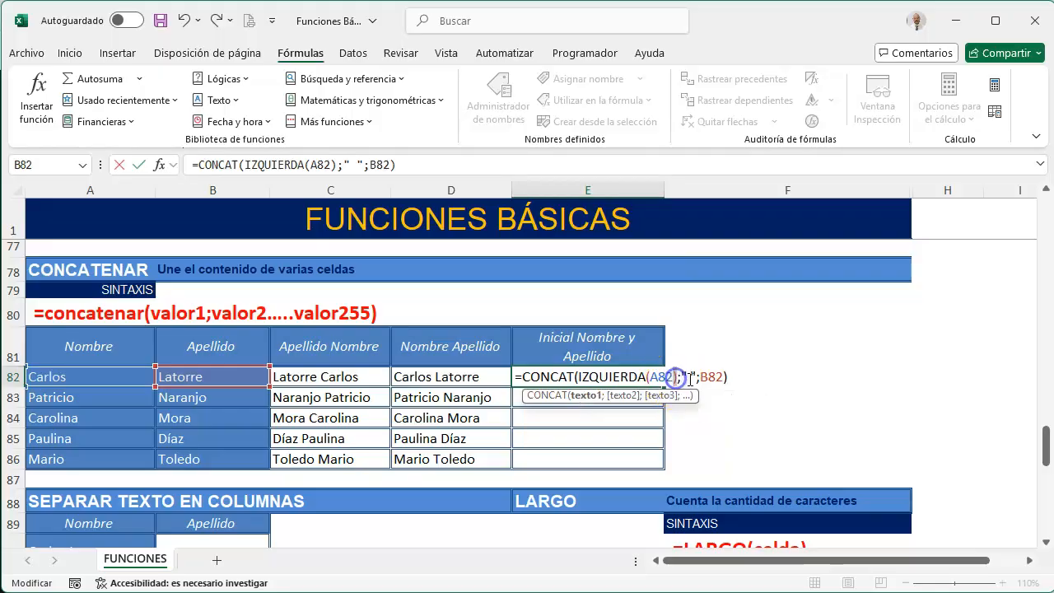
pyautogui.press('Return')
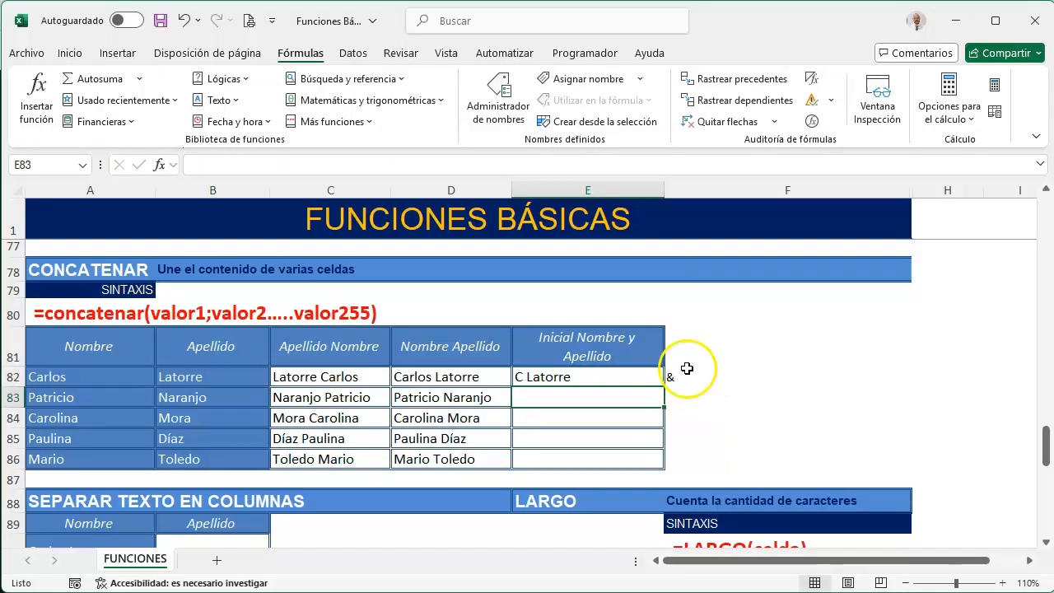
pyautogui.click(644, 379)
pyautogui.moveTo(665, 386); pyautogui.dragTo(656, 463)
# Set up Text to Columns for the full names in A90:A94 as delimited data, separated only by spaces
pyautogui.scroll(-3, 633, 438)
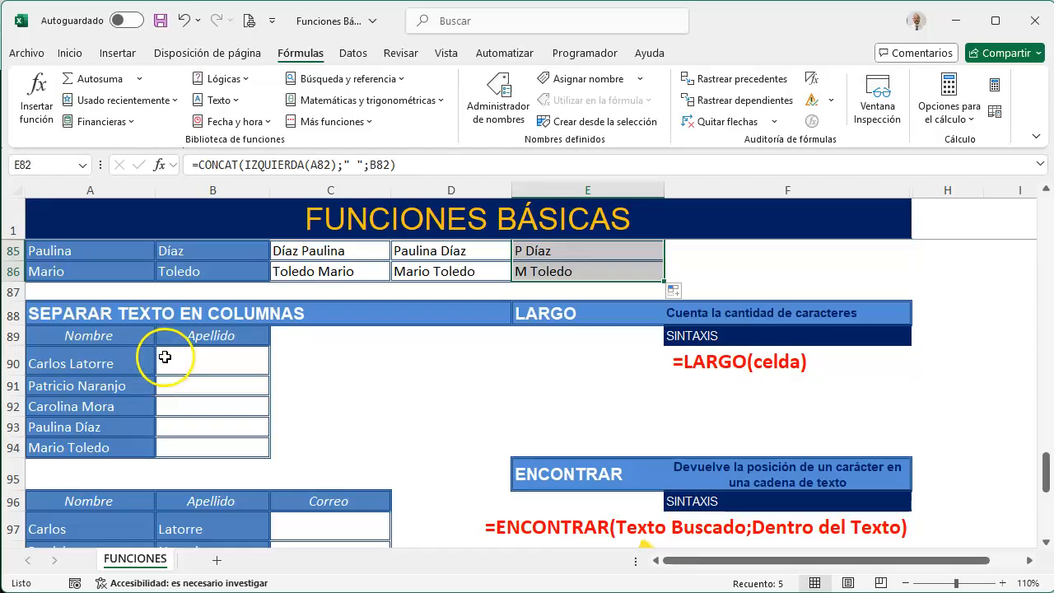
pyautogui.moveTo(134, 365); pyautogui.dragTo(114, 447)
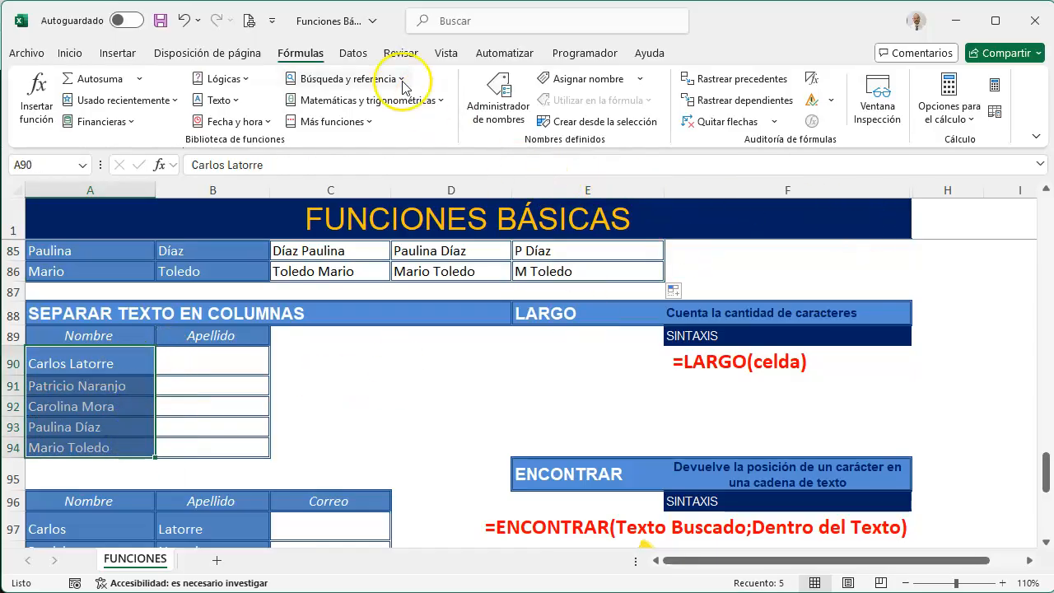
pyautogui.click(353, 53)
pyautogui.click(663, 109)
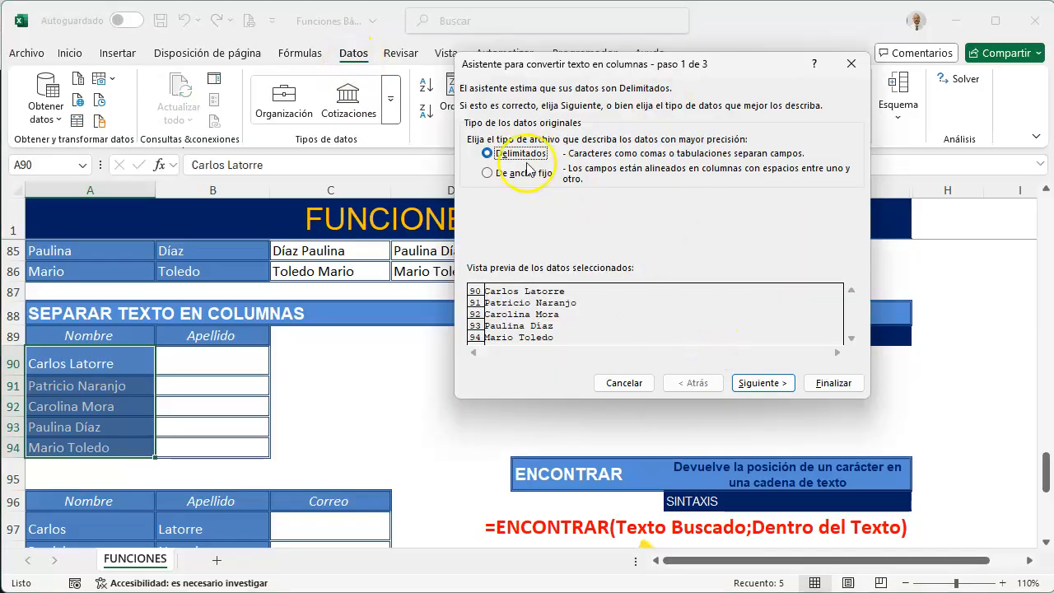
pyautogui.click(763, 383)
pyautogui.click(472, 137)
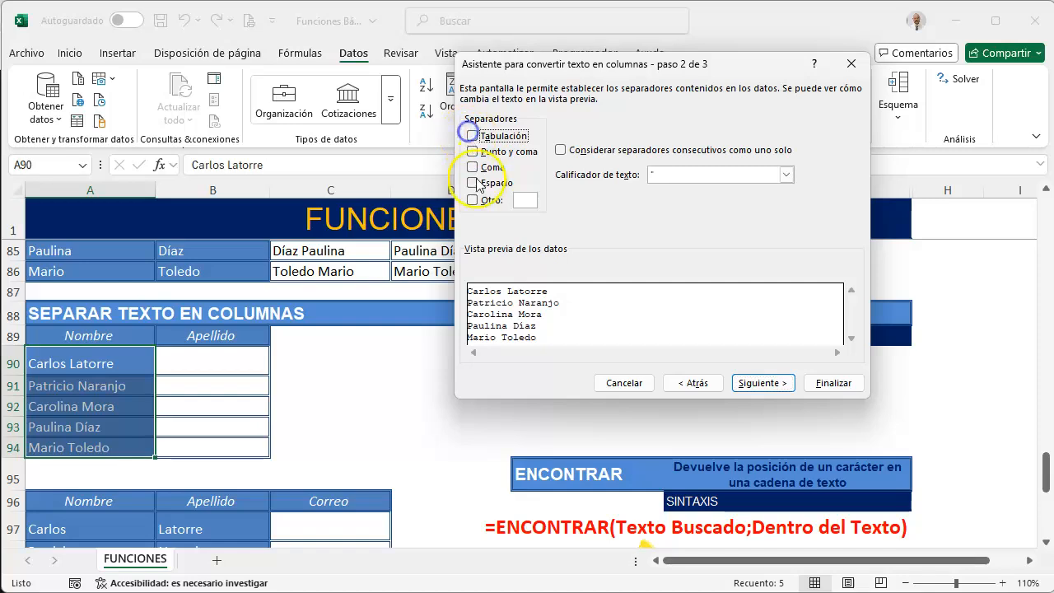
pyautogui.click(472, 182)
pyautogui.click(760, 384)
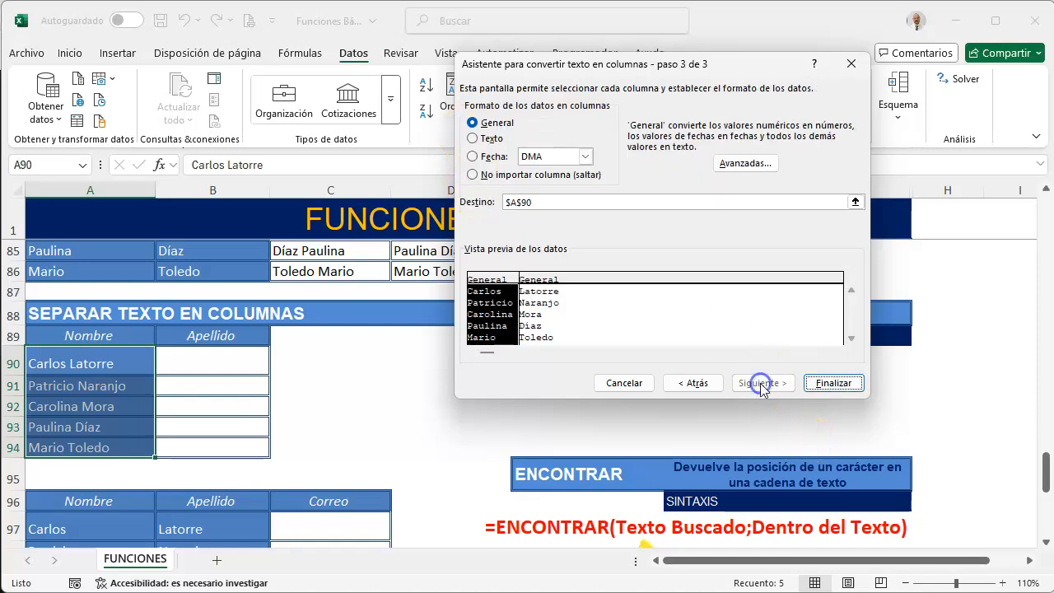
# Set the Text to Columns destination to =$D$90 and finish the conversion, then select the split names in D90:E94
pyautogui.click(549, 202)
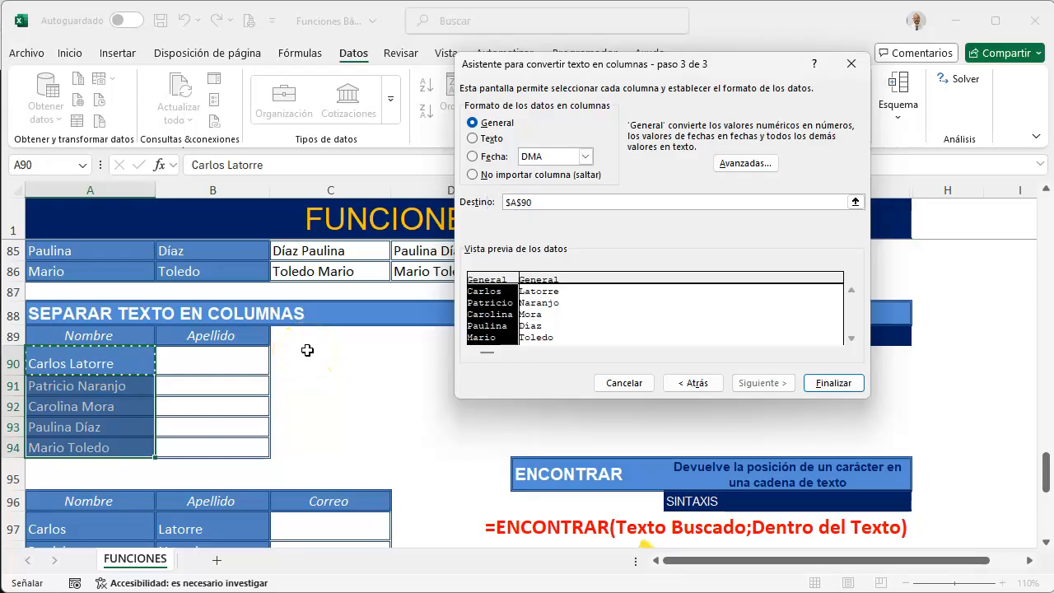
pyautogui.click(416, 354)
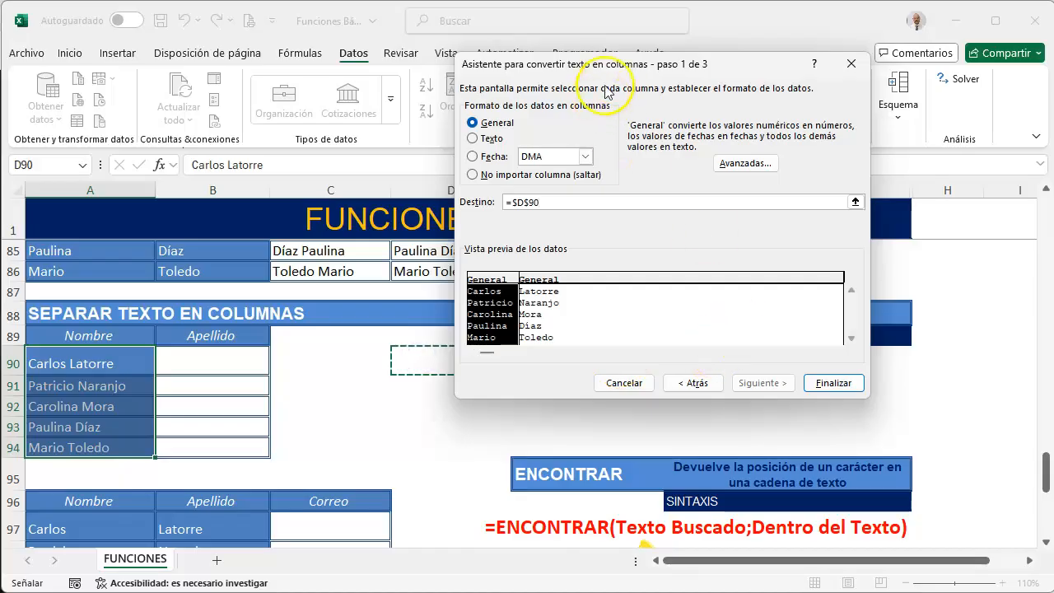
pyautogui.moveTo(614, 66); pyautogui.dragTo(831, 30)
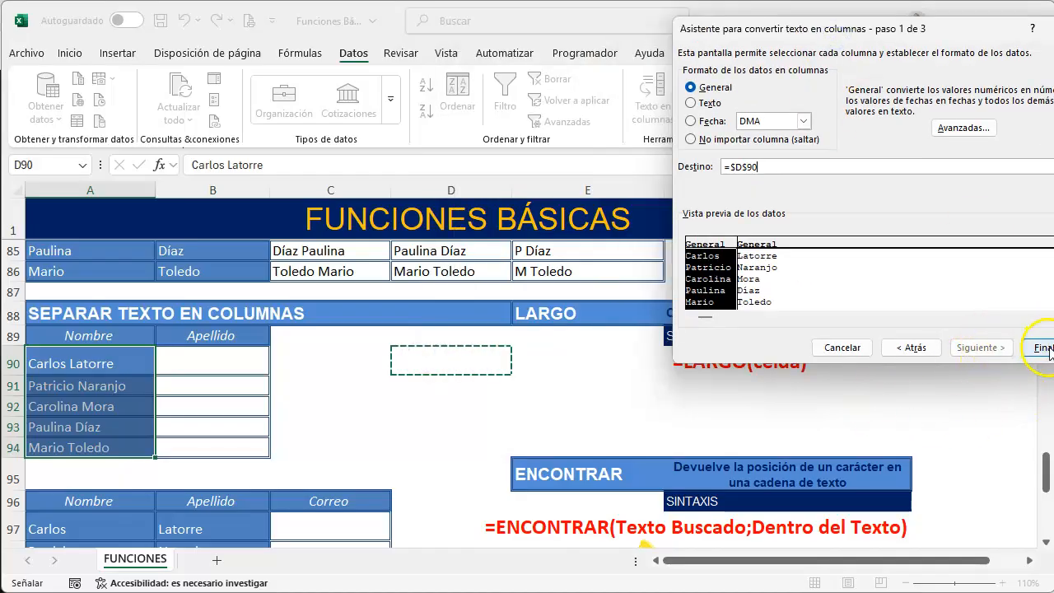
pyautogui.click(1044, 348)
pyautogui.moveTo(456, 377); pyautogui.dragTo(526, 443)
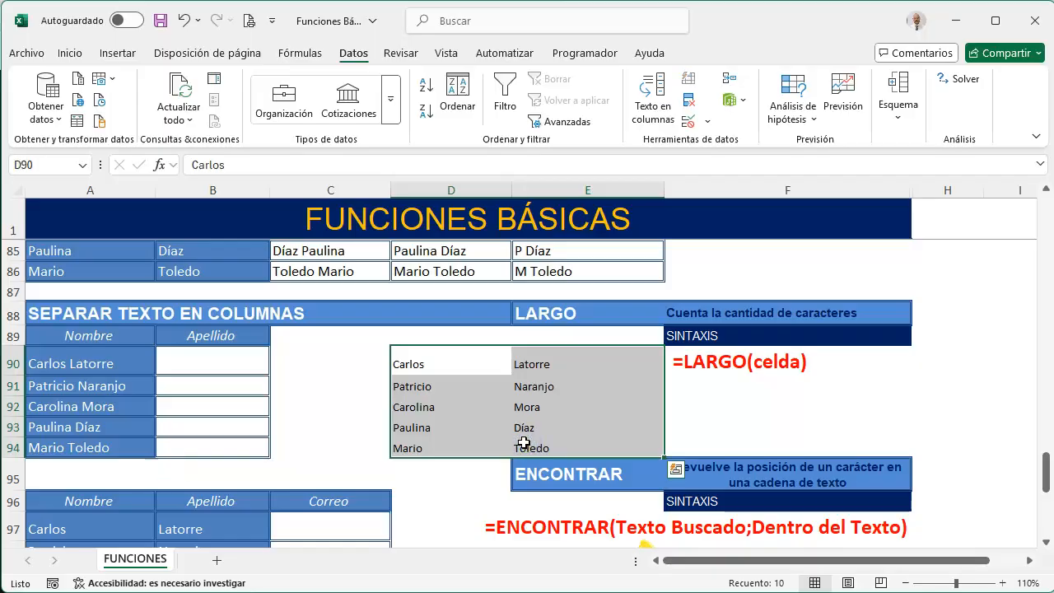
# Copy the Apellido column B89:B94 into column C and rename the header in B89 to Nombre
pyautogui.moveTo(216, 337); pyautogui.dragTo(341, 457)
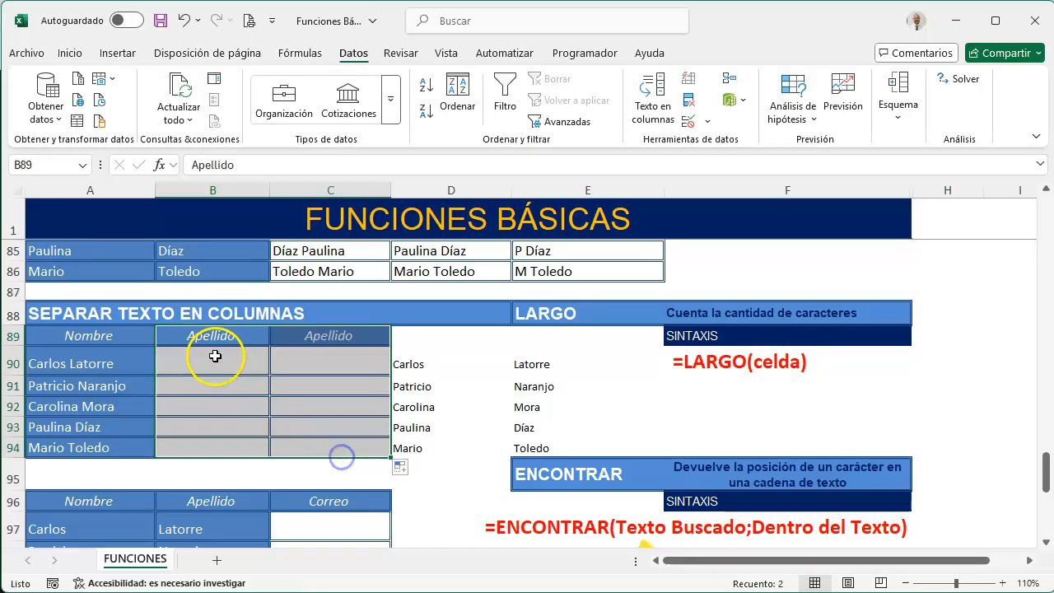
pyautogui.click(215, 340)
pyautogui.write('nOMBRE')
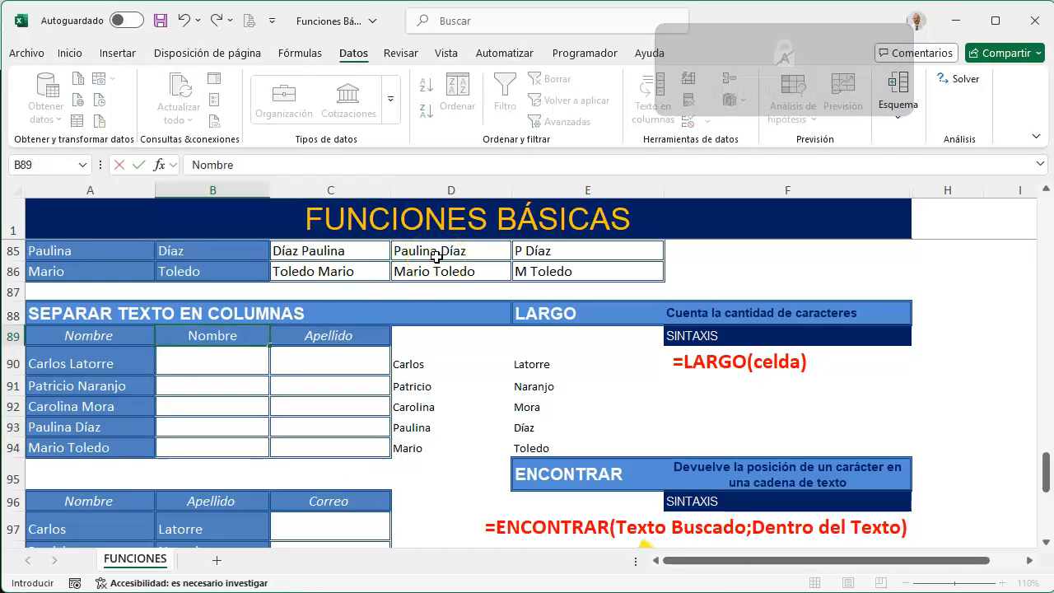
# Extract six characters from the full name with =IZQUIERDA(A90;6) in B90 and fill it down to B94
pyautogui.click(195, 360)
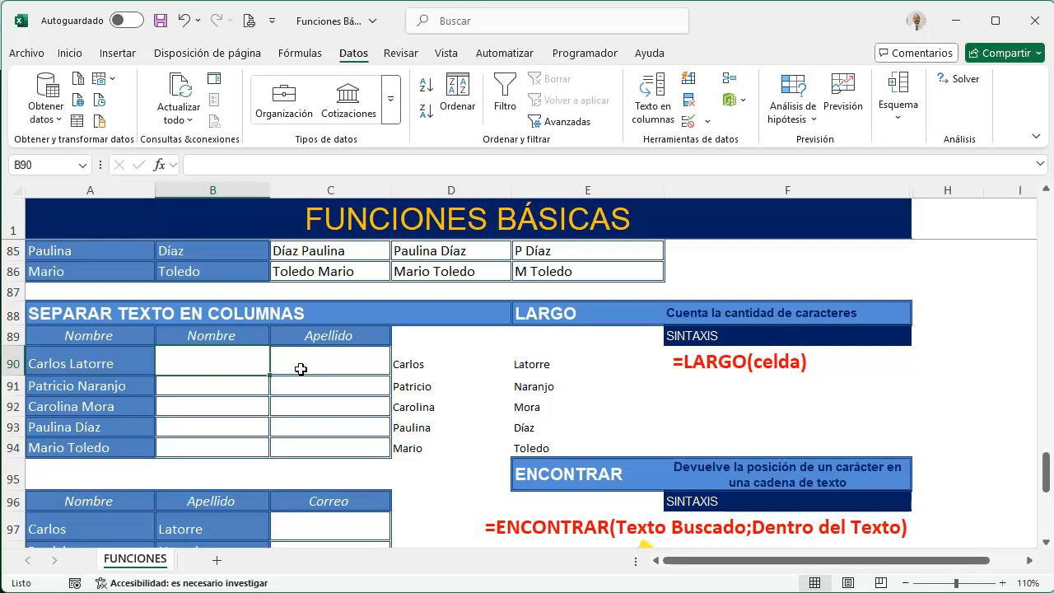
pyautogui.write('iz')
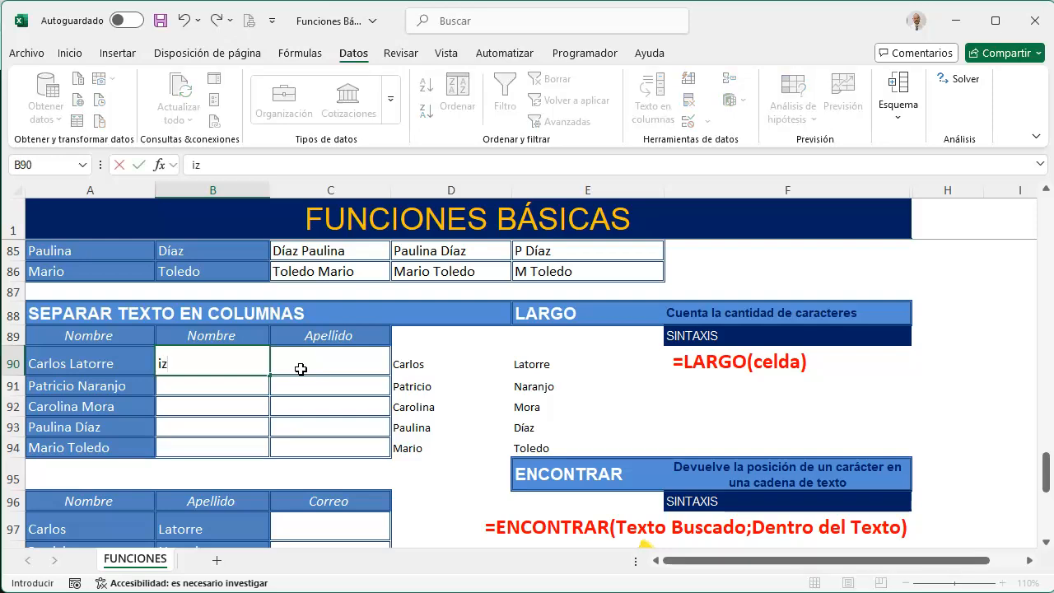
pyautogui.write('=i')
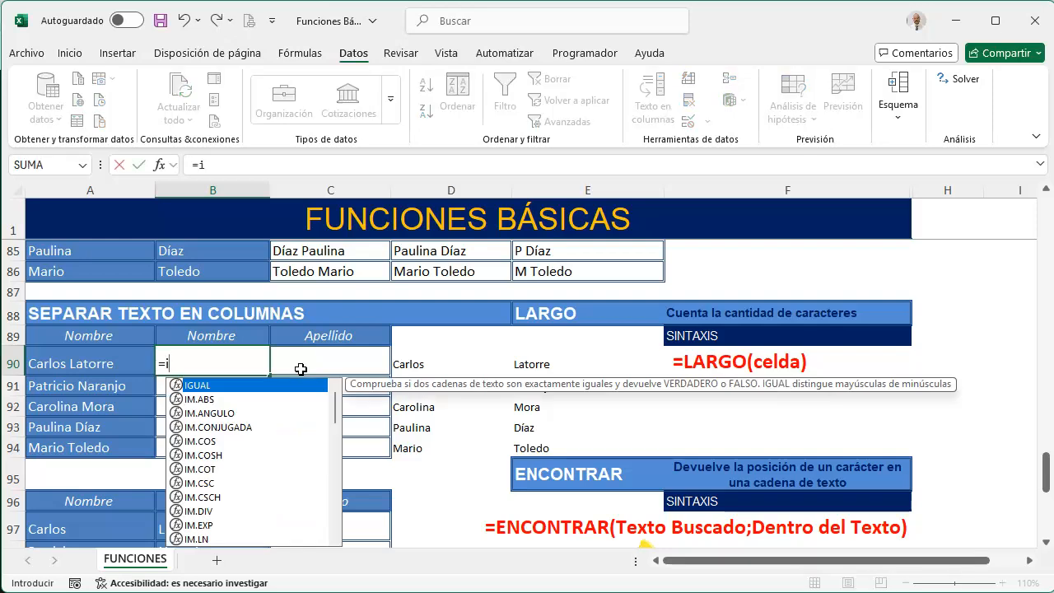
pyautogui.write('z')
pyautogui.press('Tab')
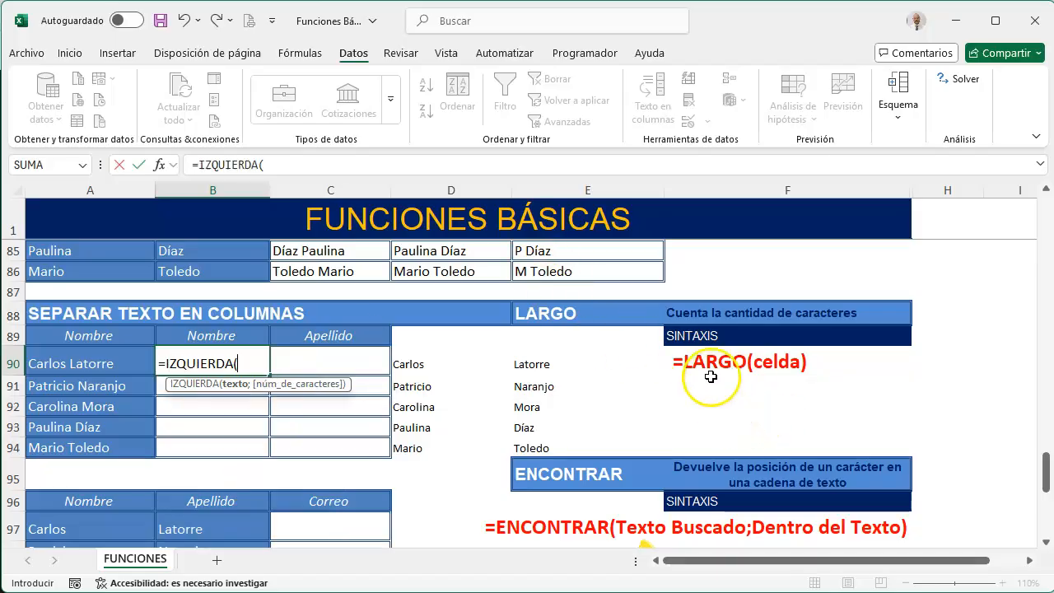
pyautogui.click(75, 367)
pyautogui.write(';')
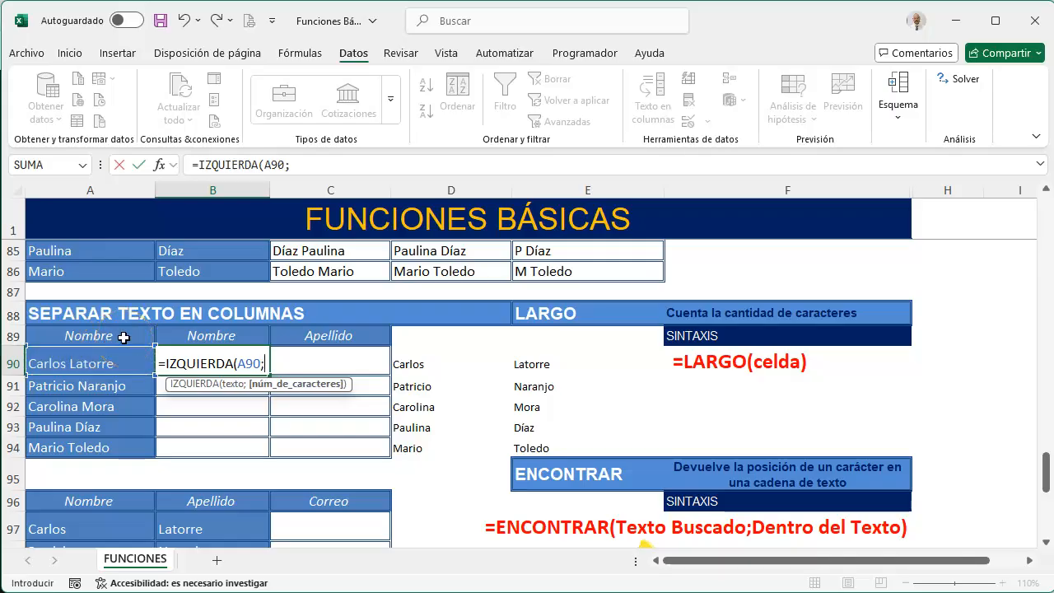
pyautogui.write('6')
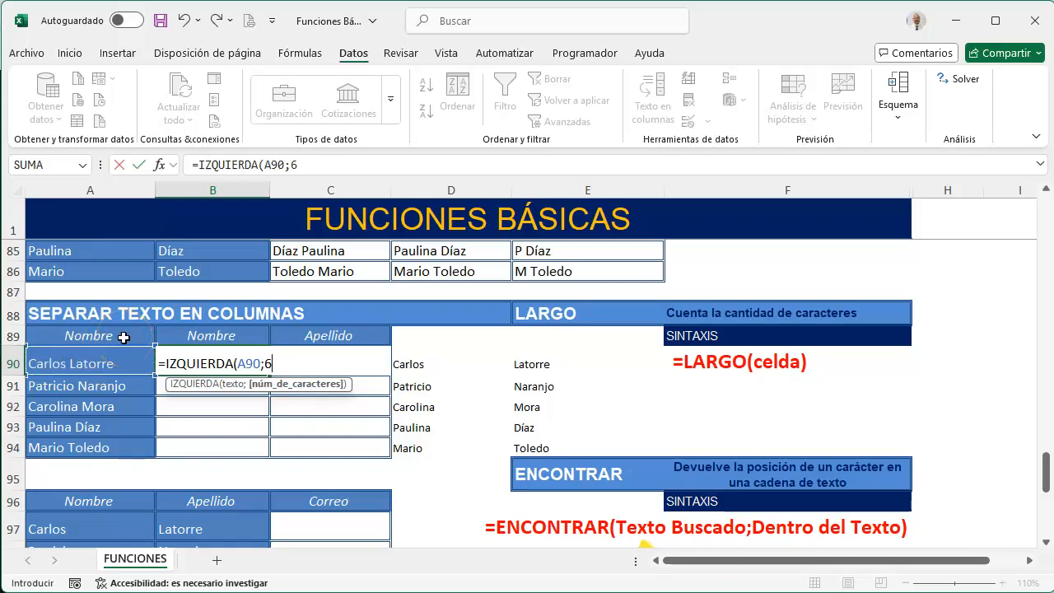
pyautogui.write(')')
pyautogui.press('Return')
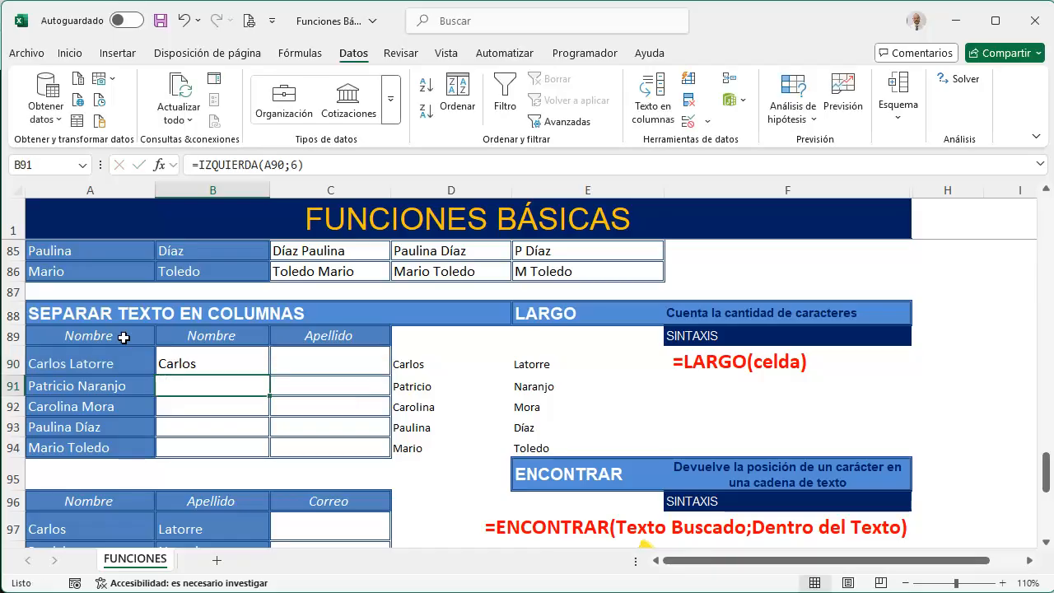
pyautogui.click(181, 358)
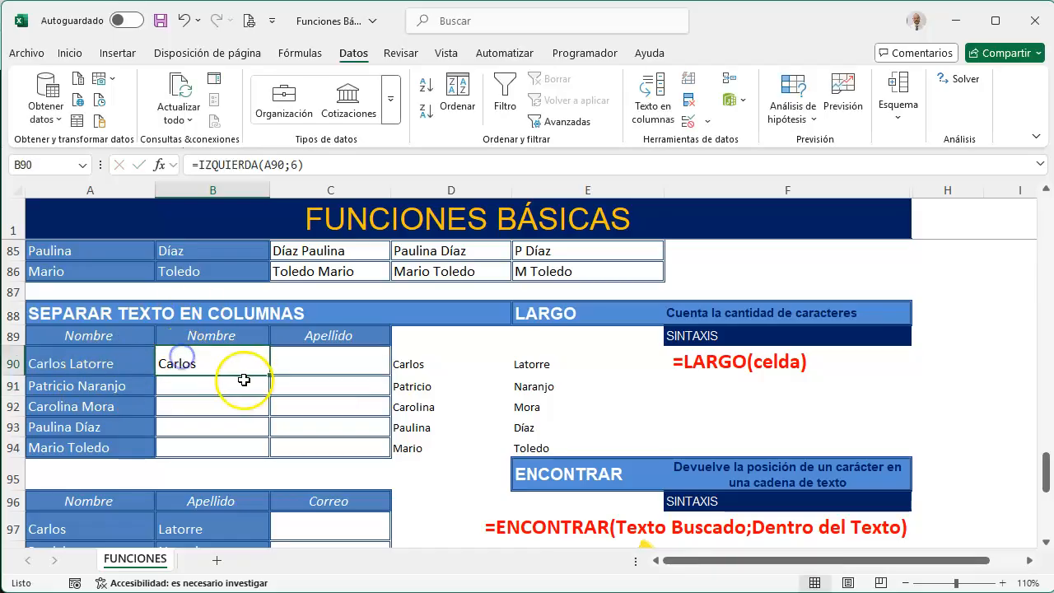
pyautogui.moveTo(269, 375); pyautogui.dragTo(264, 458)
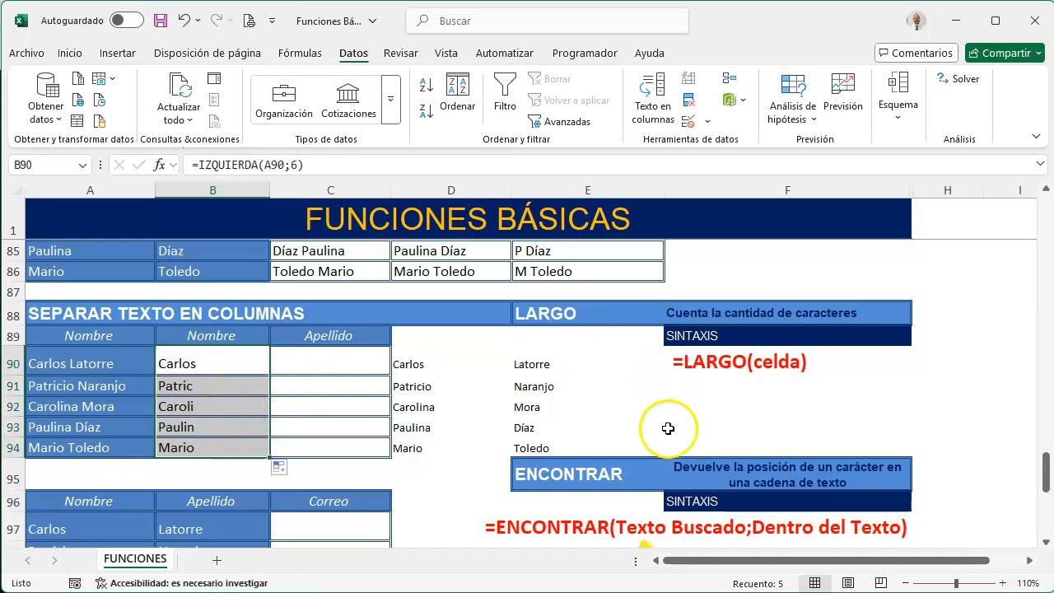
# Find the position of the space in A90 with =ENCONTRAR(" ";A90) in cell F91
pyautogui.click(699, 388)
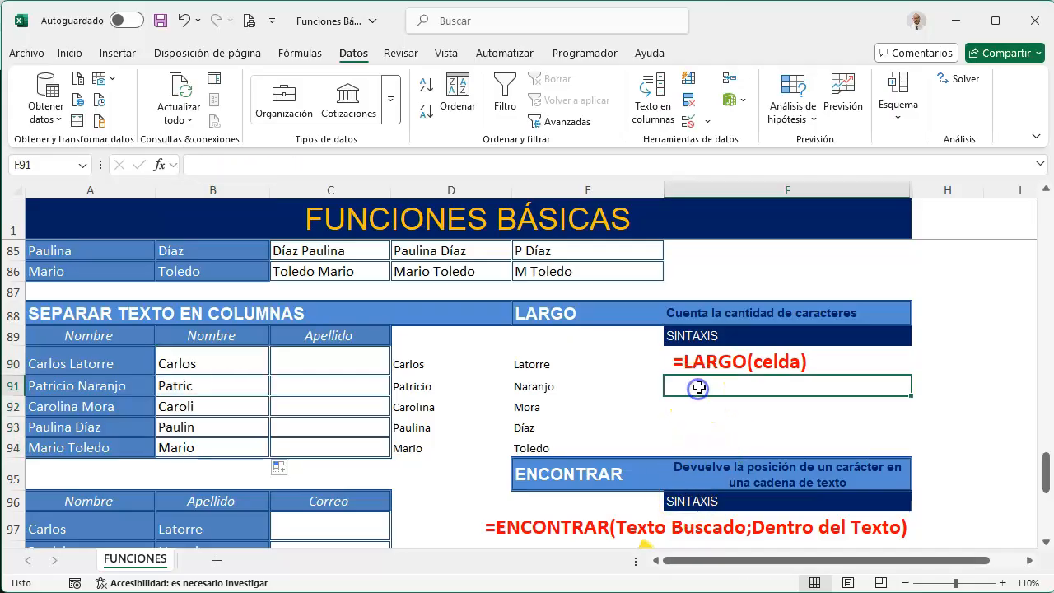
pyautogui.write('=en')
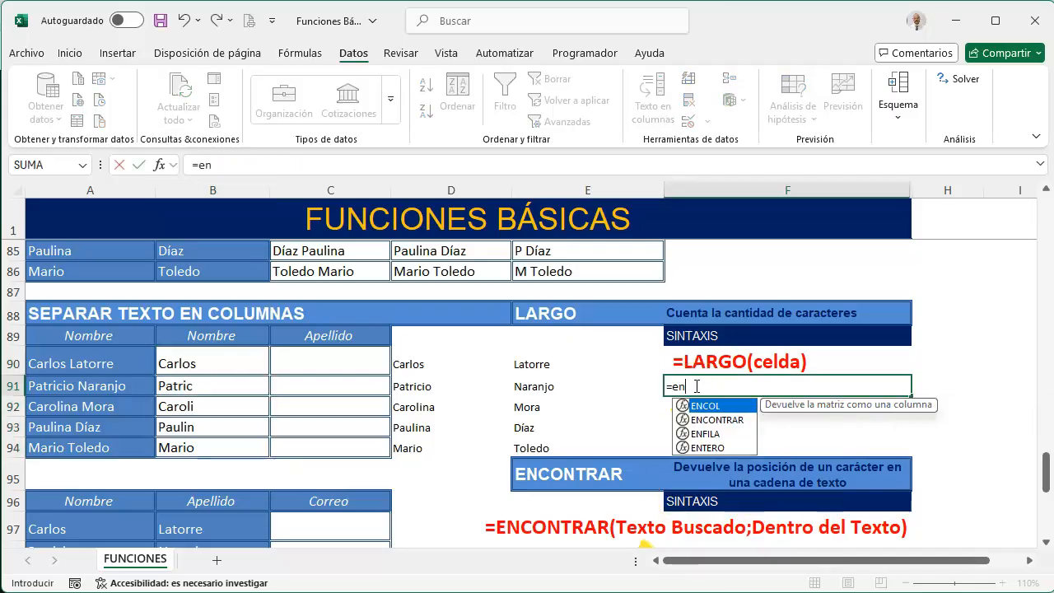
pyautogui.press('Down')
pyautogui.press('Tab')
pyautogui.click(92, 360)
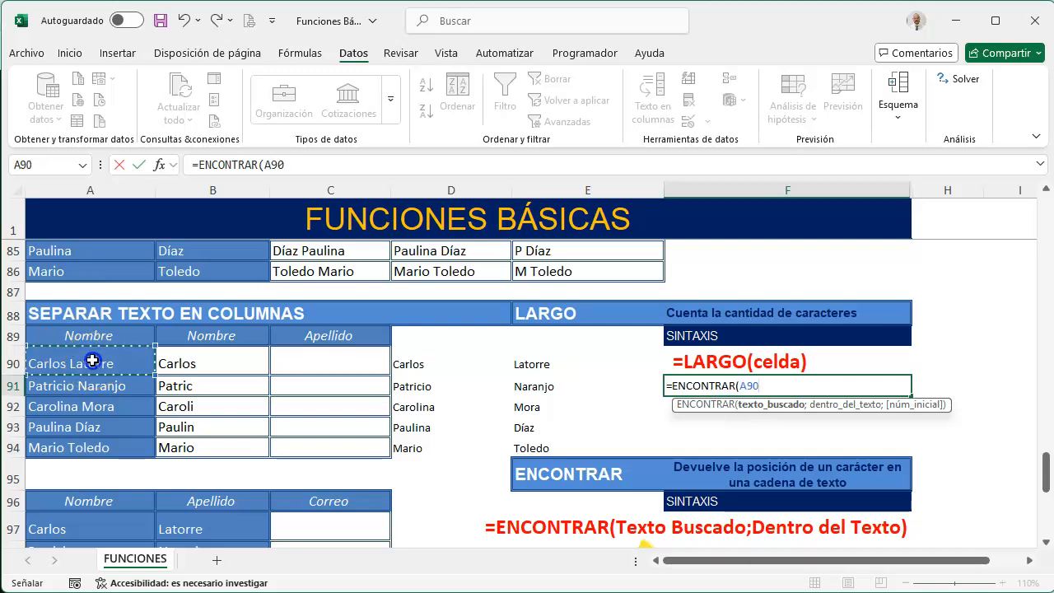
pyautogui.press('BackSpace')
pyautogui.press('BackSpace')
pyautogui.press('BackSpace')
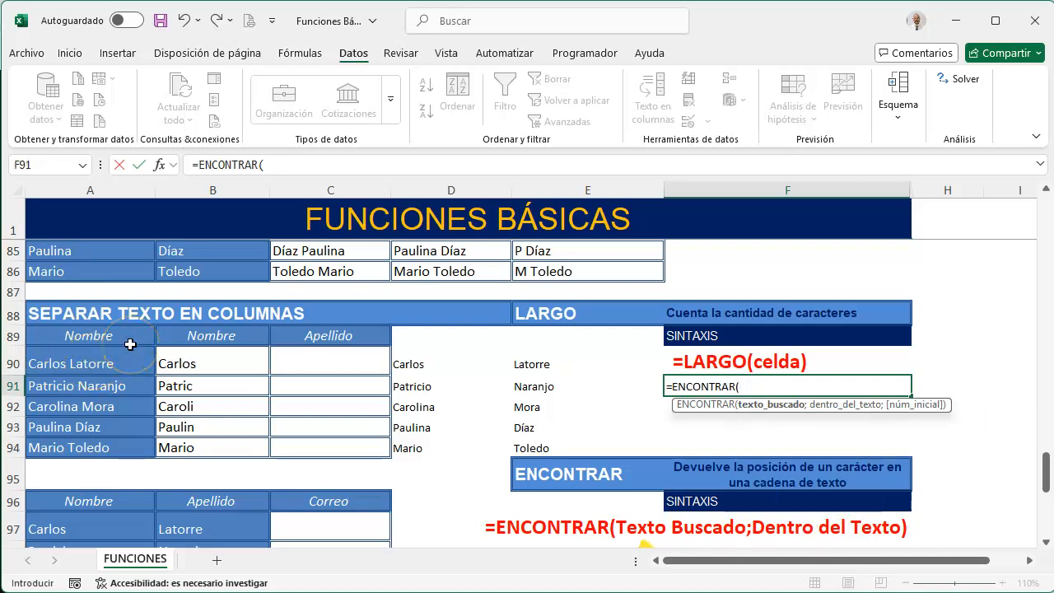
pyautogui.write('" ";')
pyautogui.click(99, 361)
pyautogui.write(')')
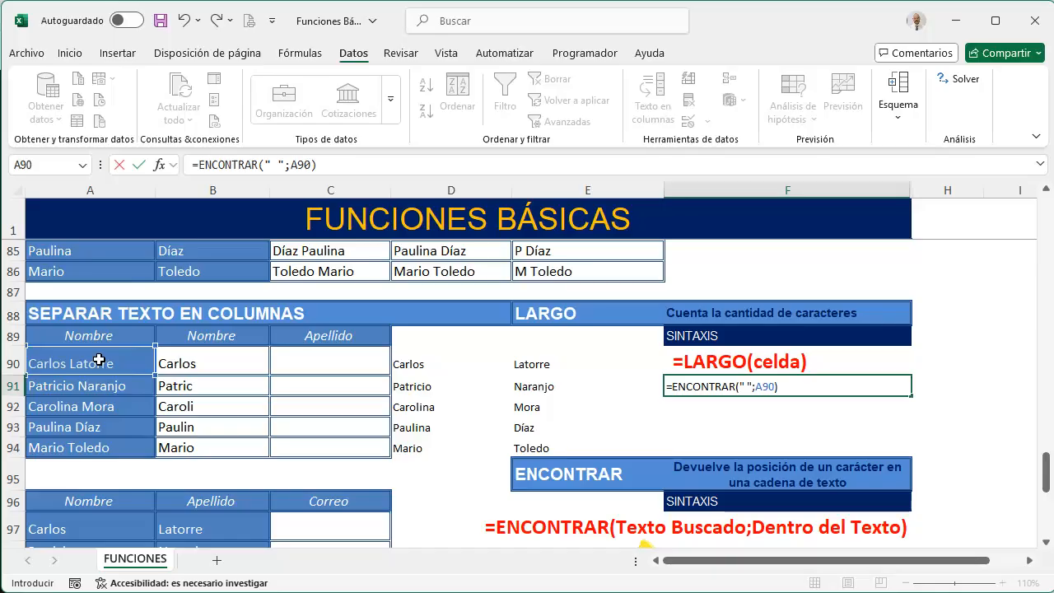
pyautogui.press('Return')
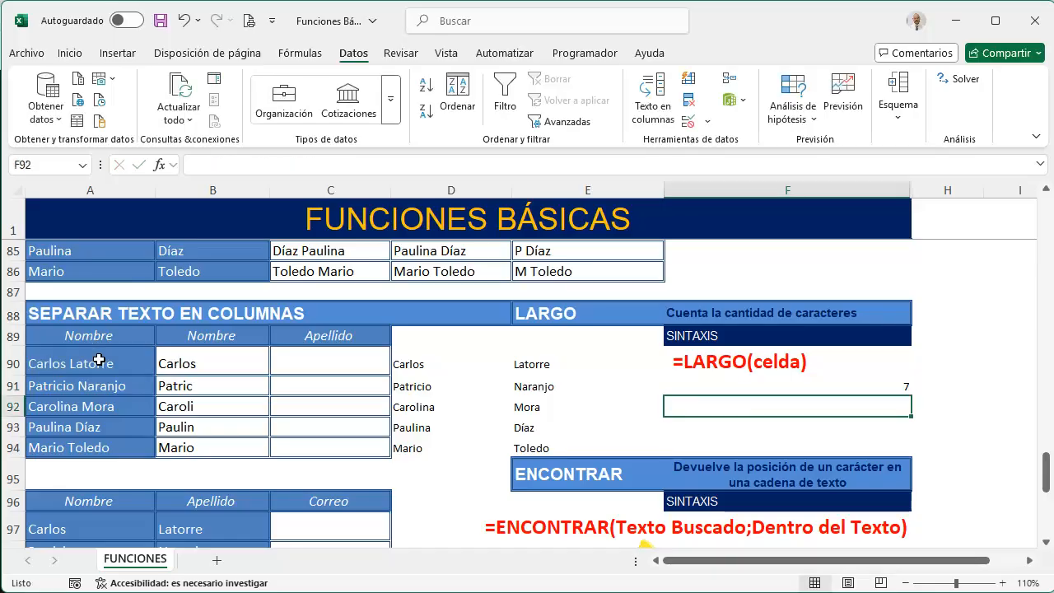
# Replace the fixed count 6 in the B90 IZQUIERDA formula with a nested ENCONTRAR function
pyautogui.click(242, 356)
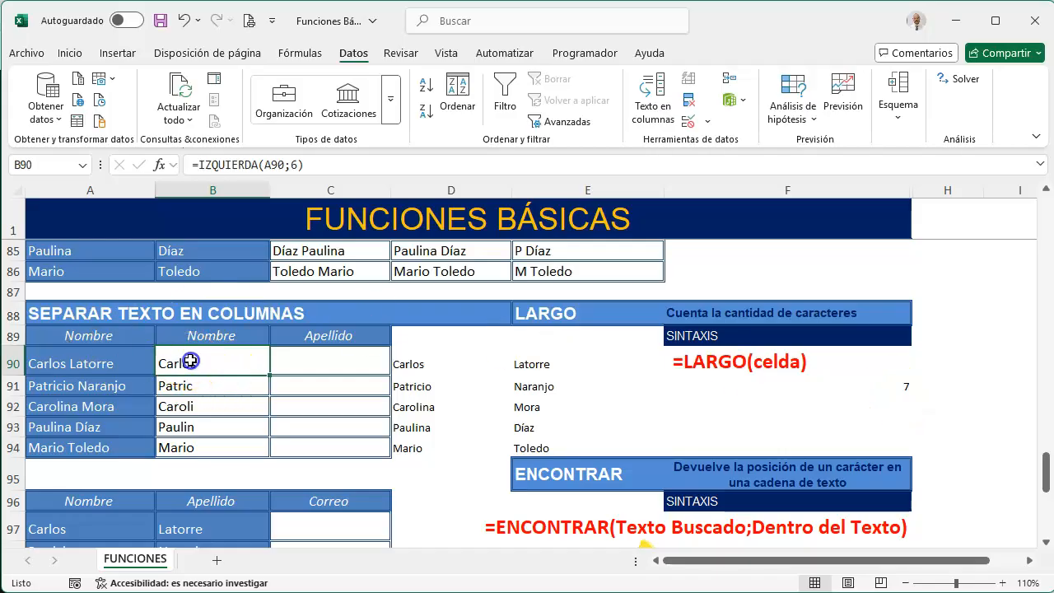
pyautogui.doubleClick(294, 166)
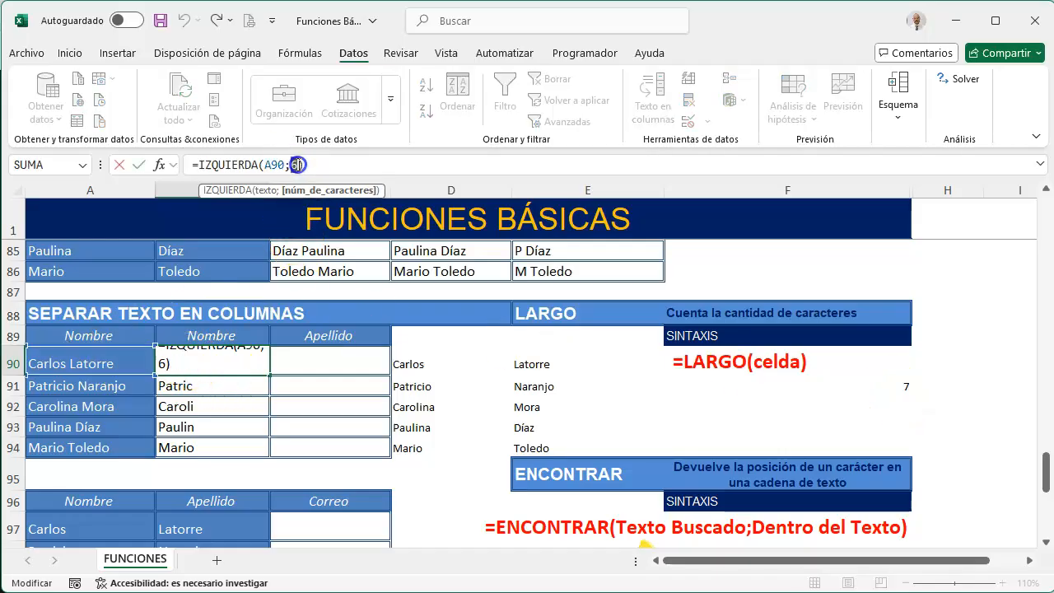
pyautogui.write('en')
pyautogui.press('Down')
pyautogui.press('Down')
pyautogui.press('Tab')
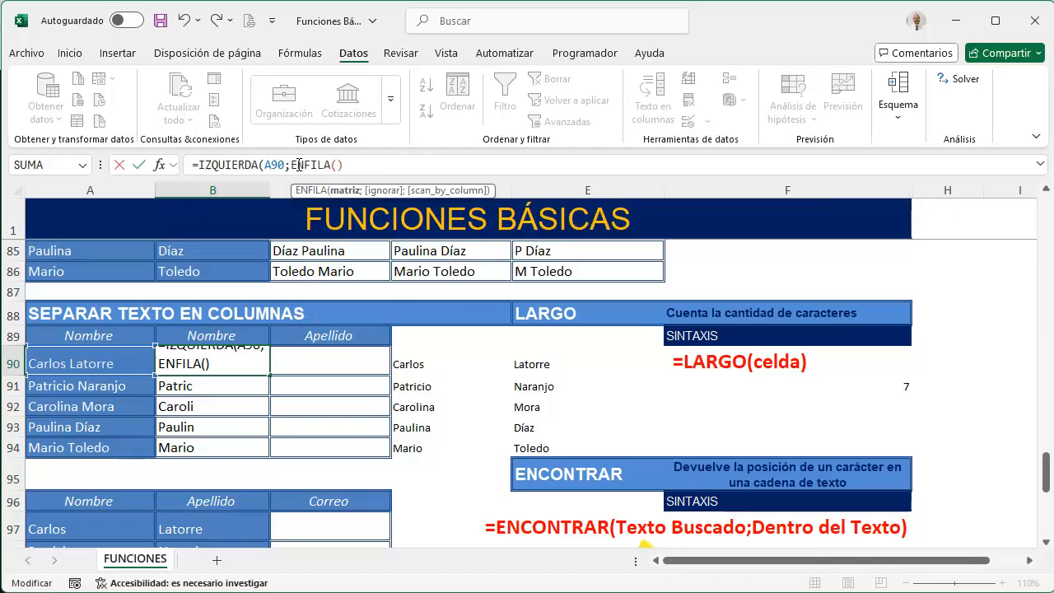
pyautogui.press('BackSpace')
pyautogui.press('BackSpace')
pyautogui.press('BackSpace')
pyautogui.press('BackSpace')
pyautogui.press('BackSpace')
pyautogui.press('Down')
pyautogui.press('Tab')
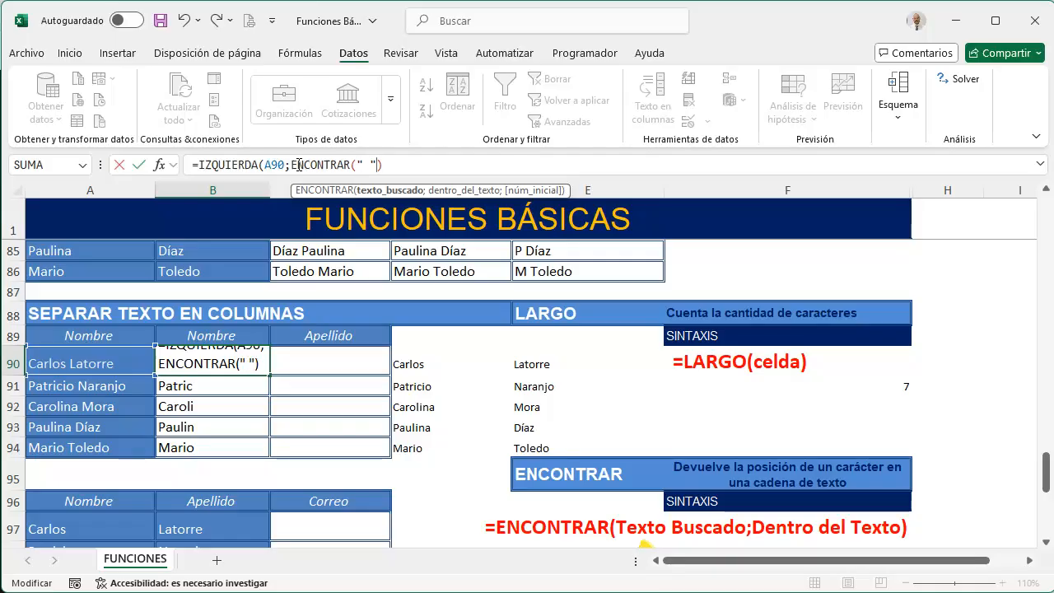
# Complete the B90 formula as =IZQUIERDA(A90;ENCONTRAR(" ";A90)-1) and fill it down to B94
pyautogui.write('" ";')
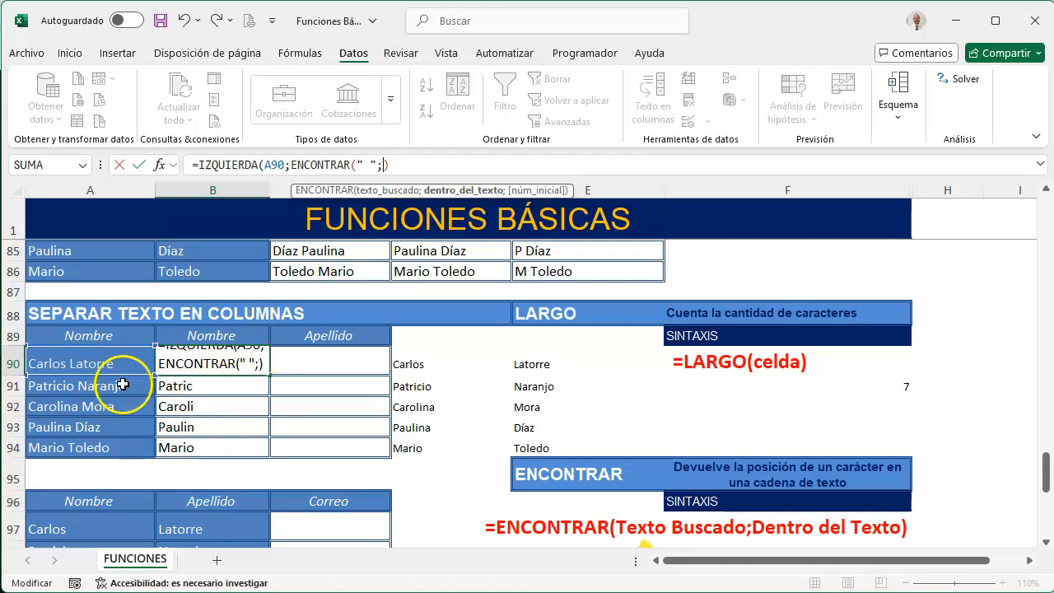
pyautogui.click(87, 366)
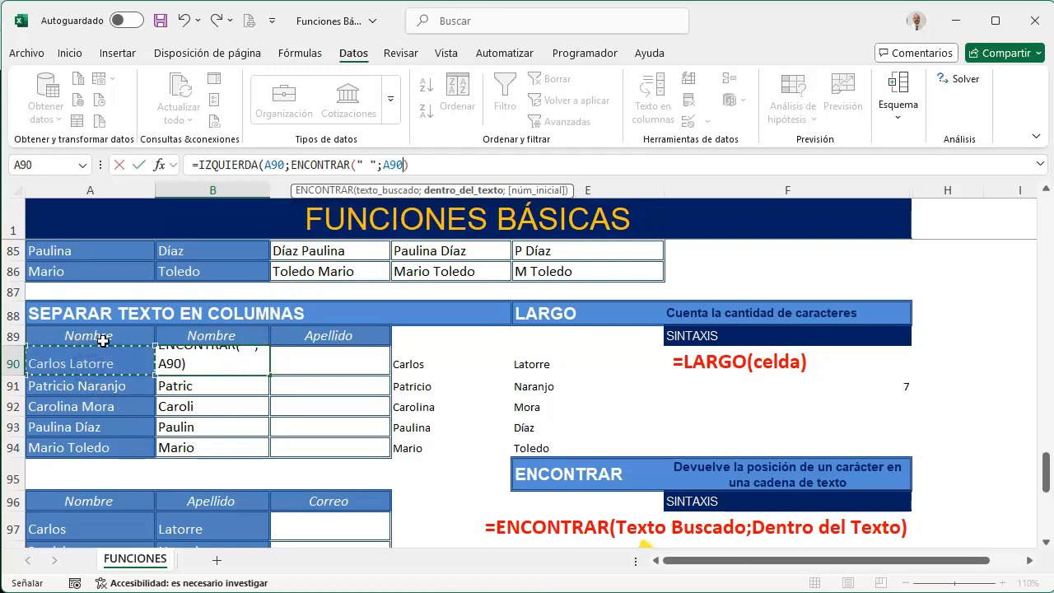
pyautogui.press('Right')
pyautogui.press('BackSpace')
pyautogui.press('BackSpace')
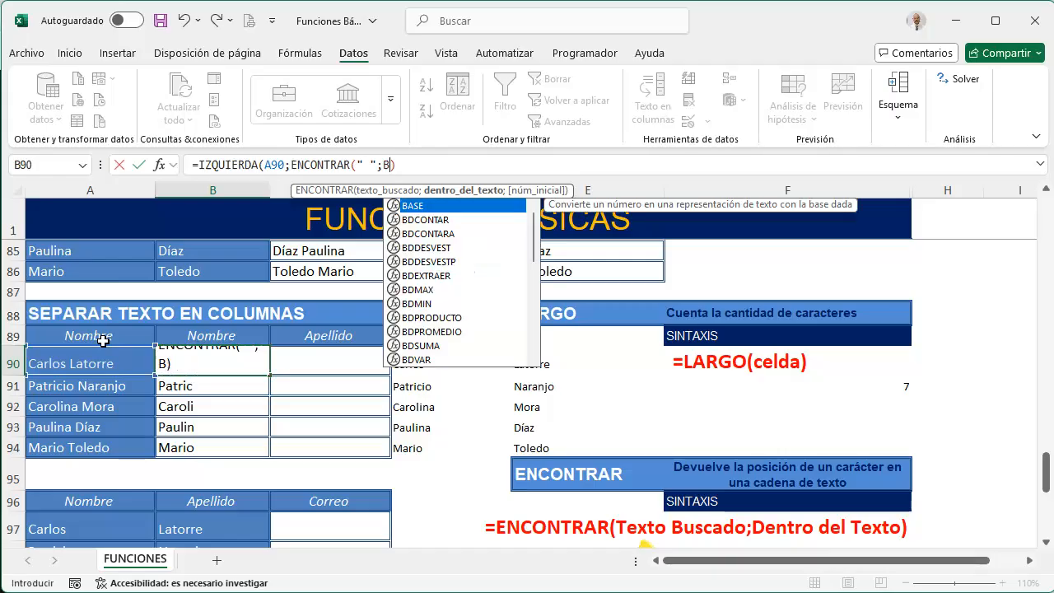
pyautogui.press('BackSpace')
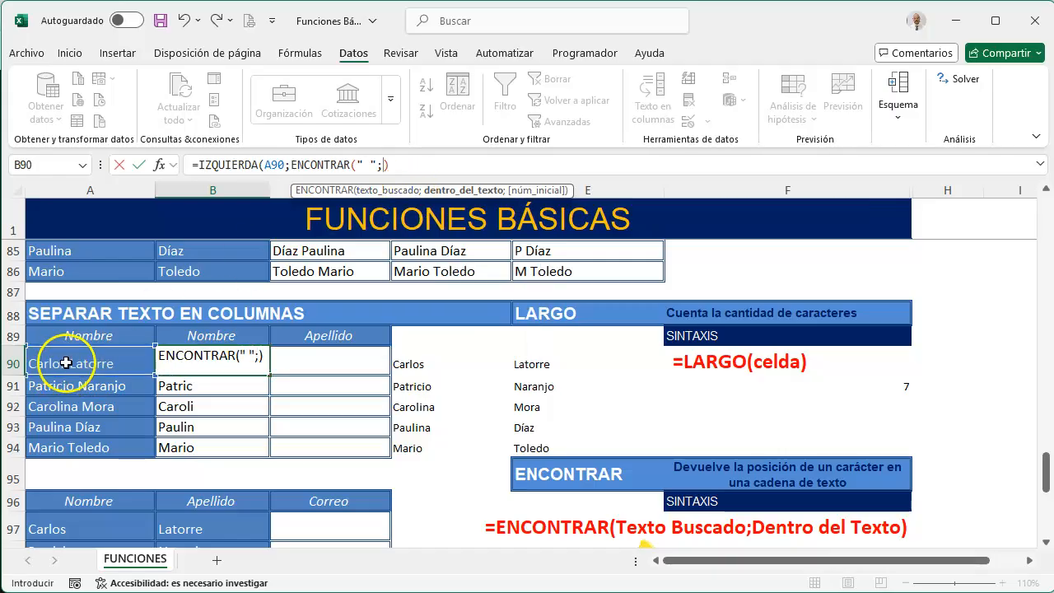
pyautogui.click(37, 362)
pyautogui.write(')')
pyautogui.click(444, 162)
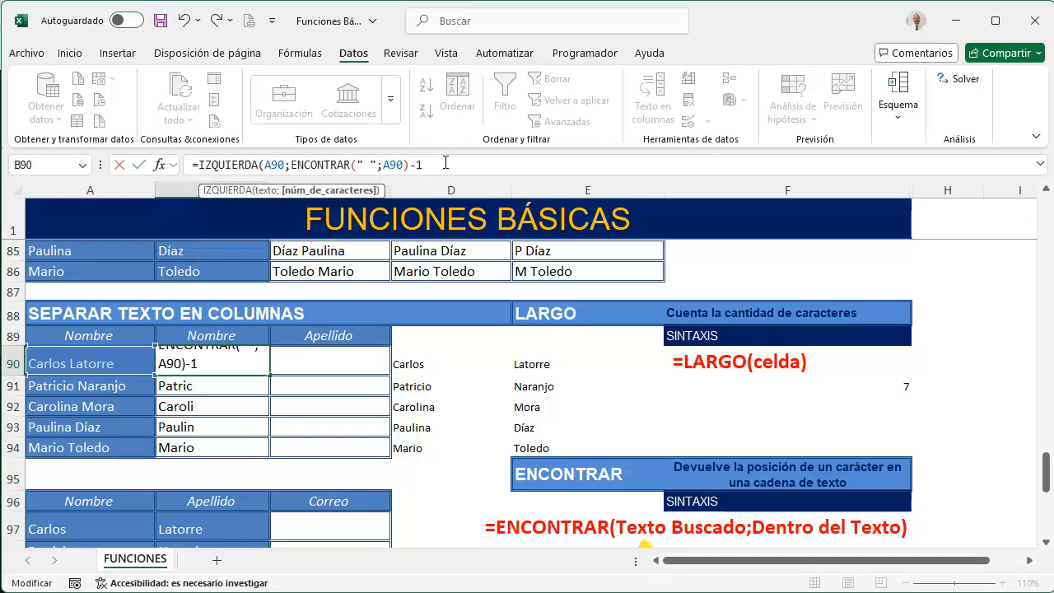
pyautogui.press('Return')
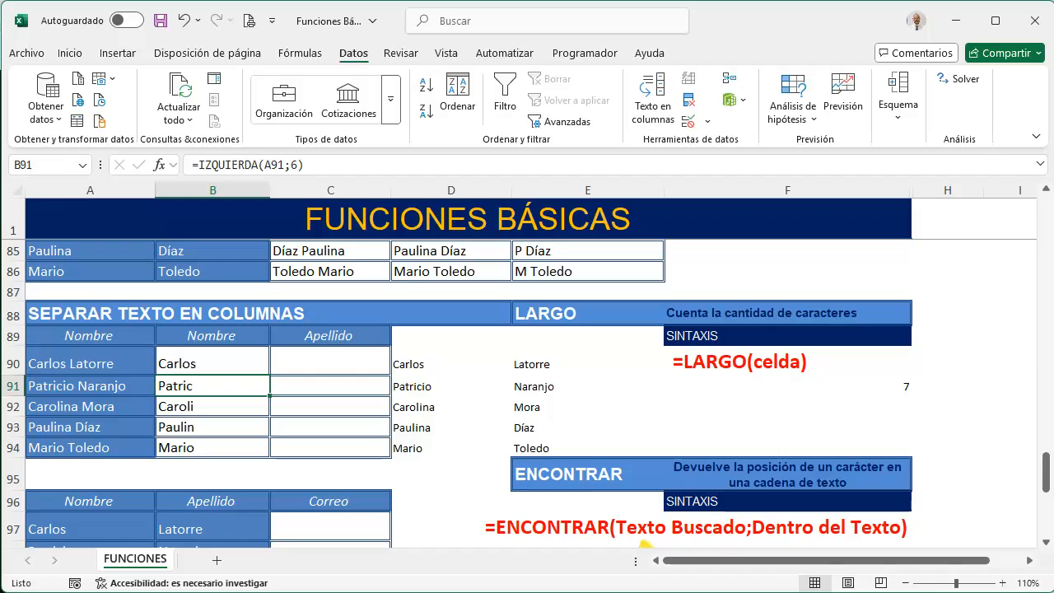
pyautogui.click(219, 365)
pyautogui.moveTo(268, 374); pyautogui.dragTo(252, 447)
# Extract the surname in C90 with =EXTRAE(A90;8;7) and fill it down to C94
pyautogui.click(302, 356)
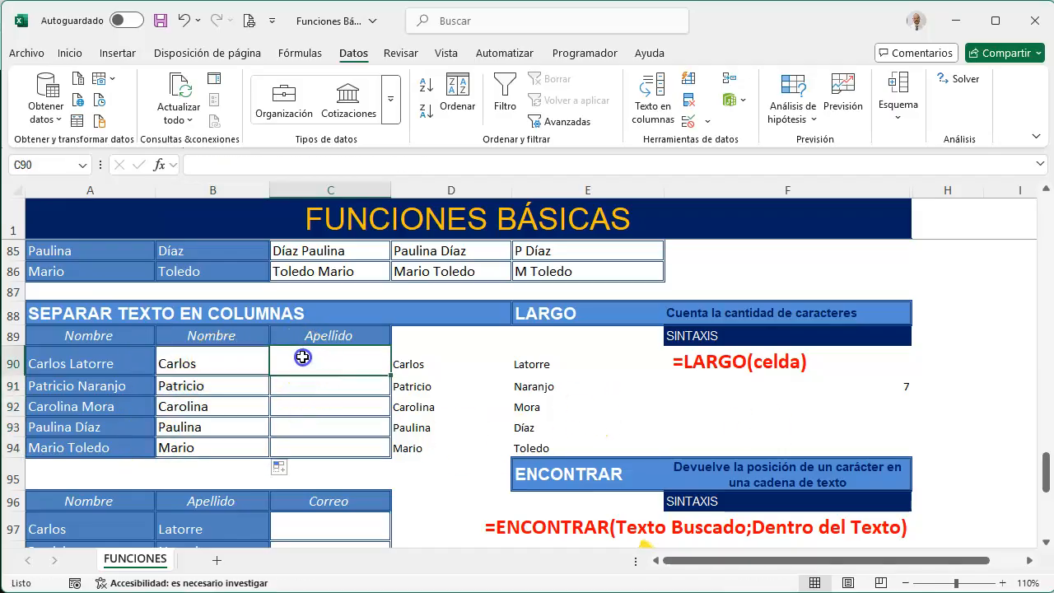
pyautogui.write('=')
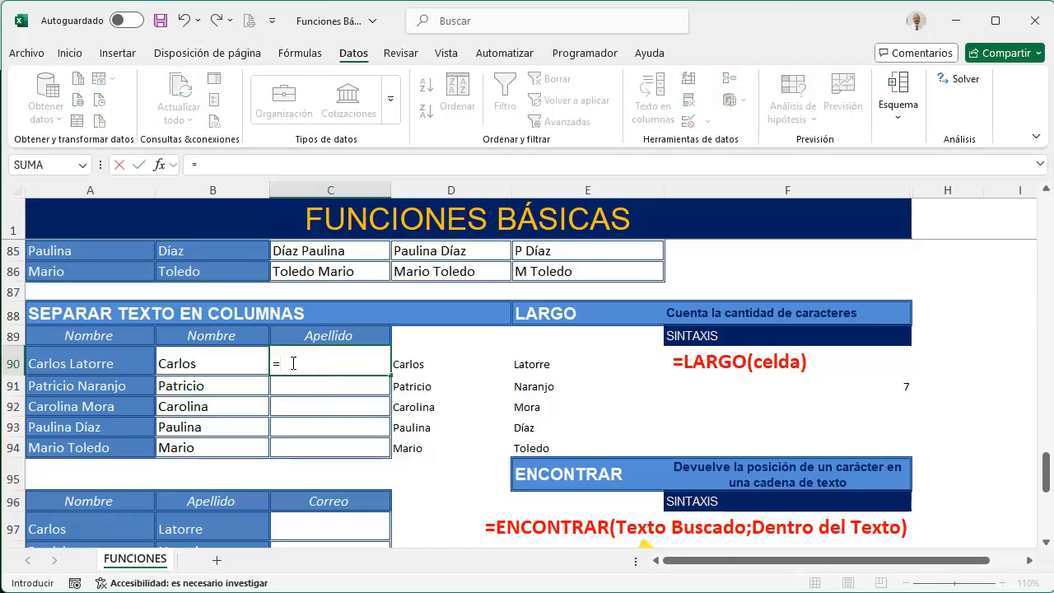
pyautogui.write('extr')
pyautogui.press('Tab')
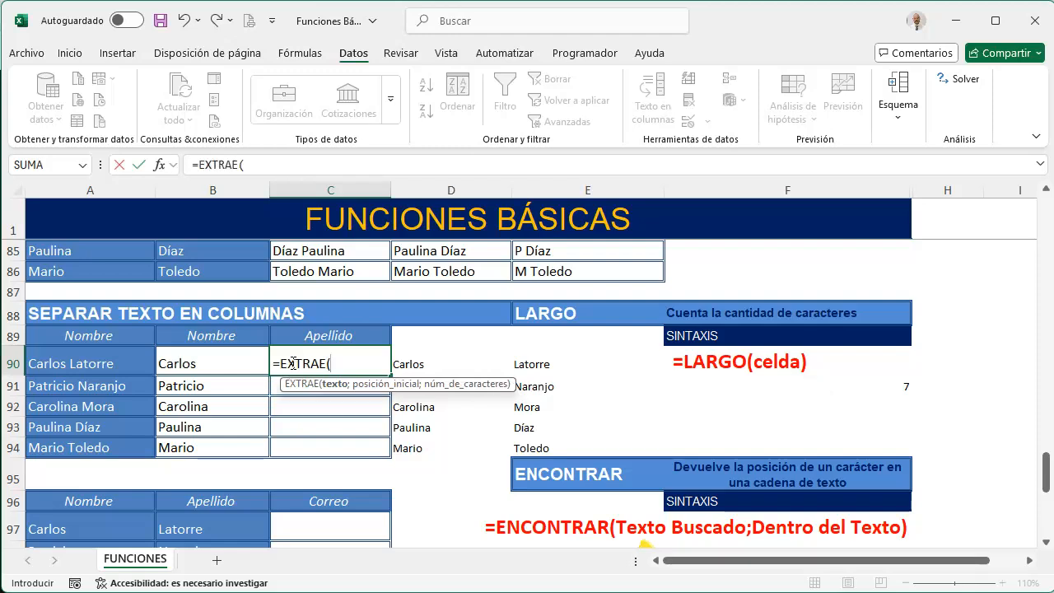
pyautogui.click(89, 360)
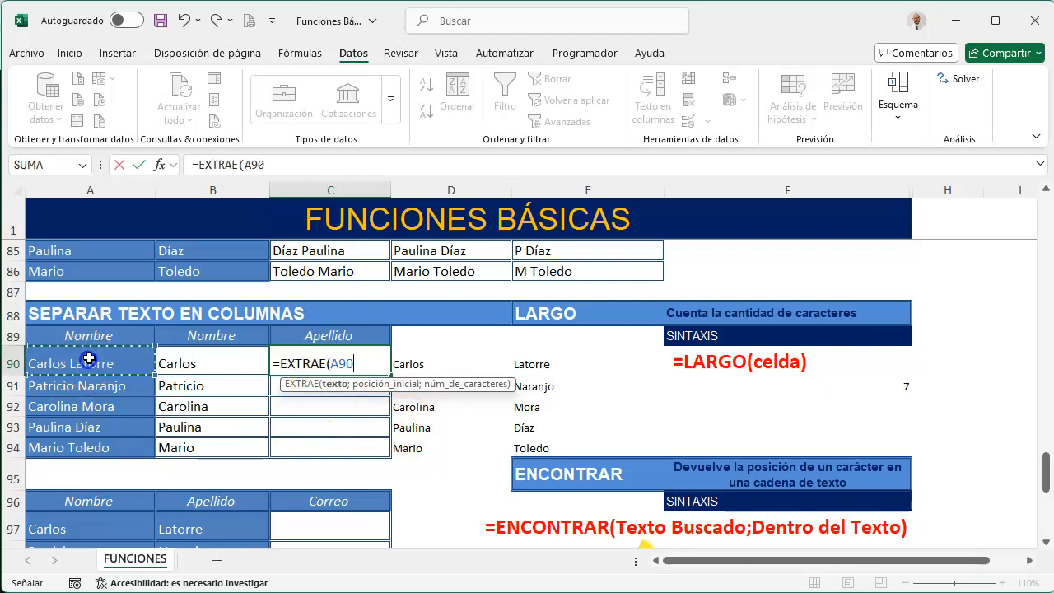
pyautogui.write(';')
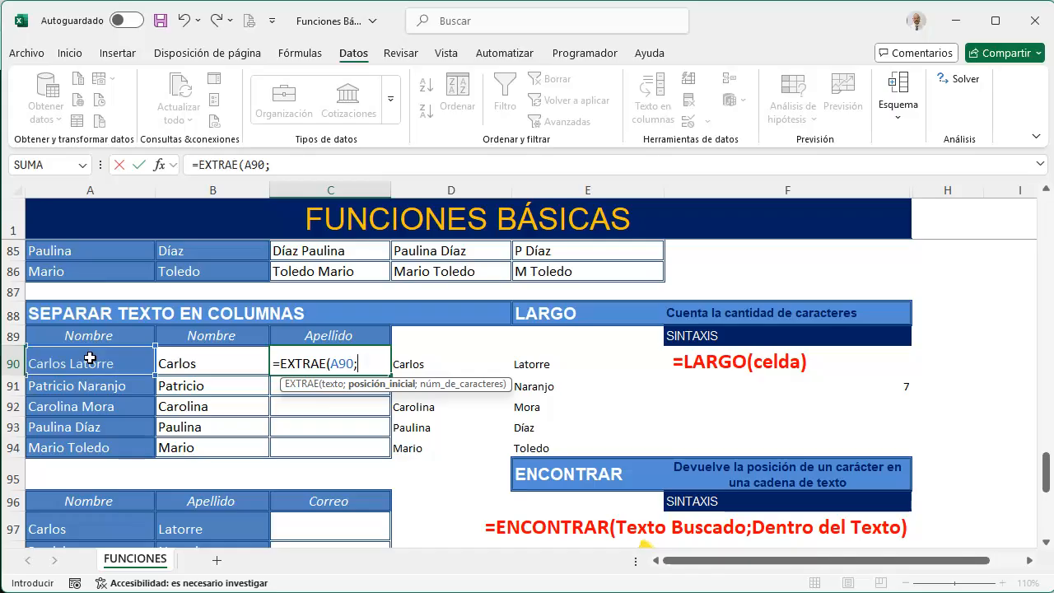
pyautogui.write('8;')
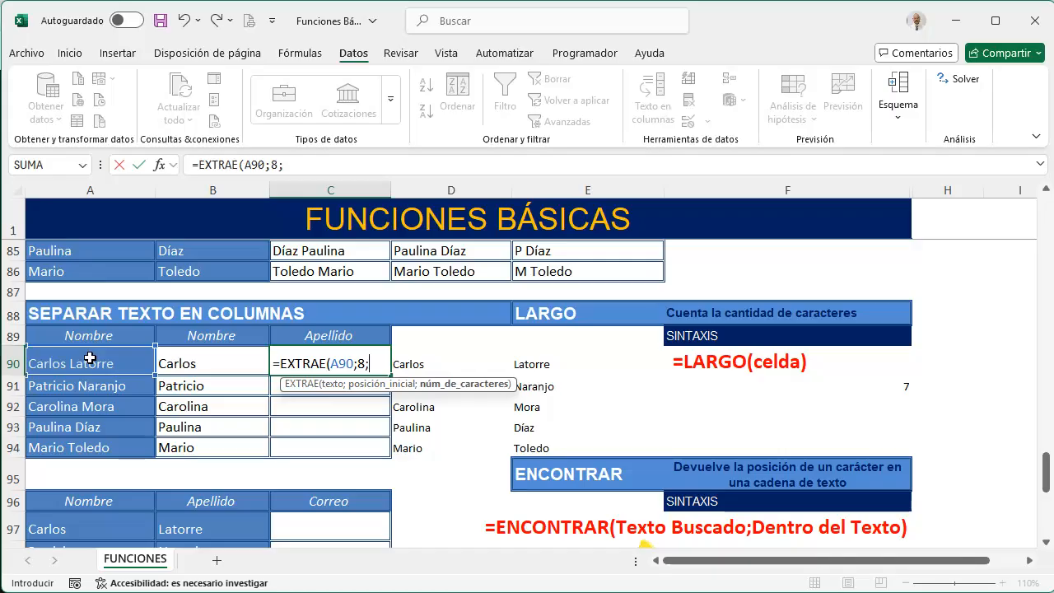
pyautogui.write('7)')
pyautogui.press('Return')
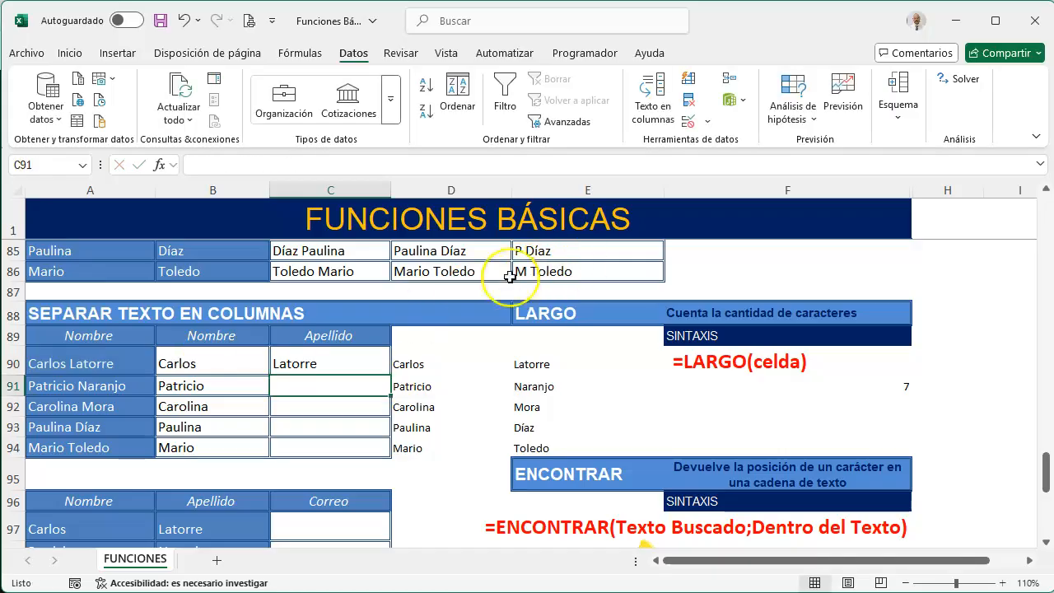
pyautogui.click(287, 360)
pyautogui.moveTo(390, 376); pyautogui.dragTo(383, 451)
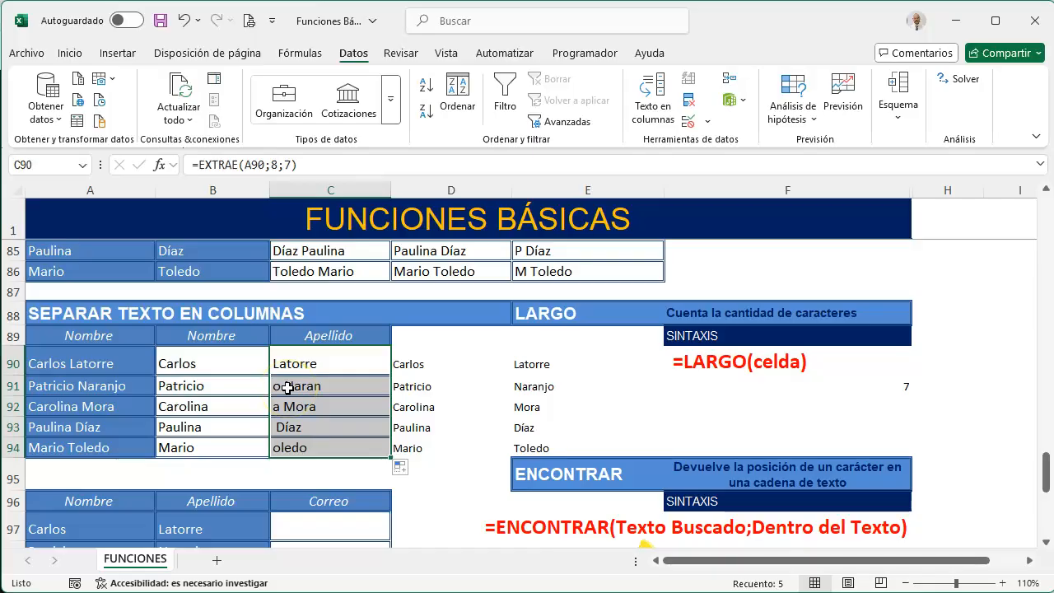
# Replace the fixed arguments 8;7 in the C90 EXTRAE formula with the start position ENCONTRAR(" ";A90)+1
pyautogui.click(313, 363)
pyautogui.moveTo(277, 168); pyautogui.dragTo(460, 169)
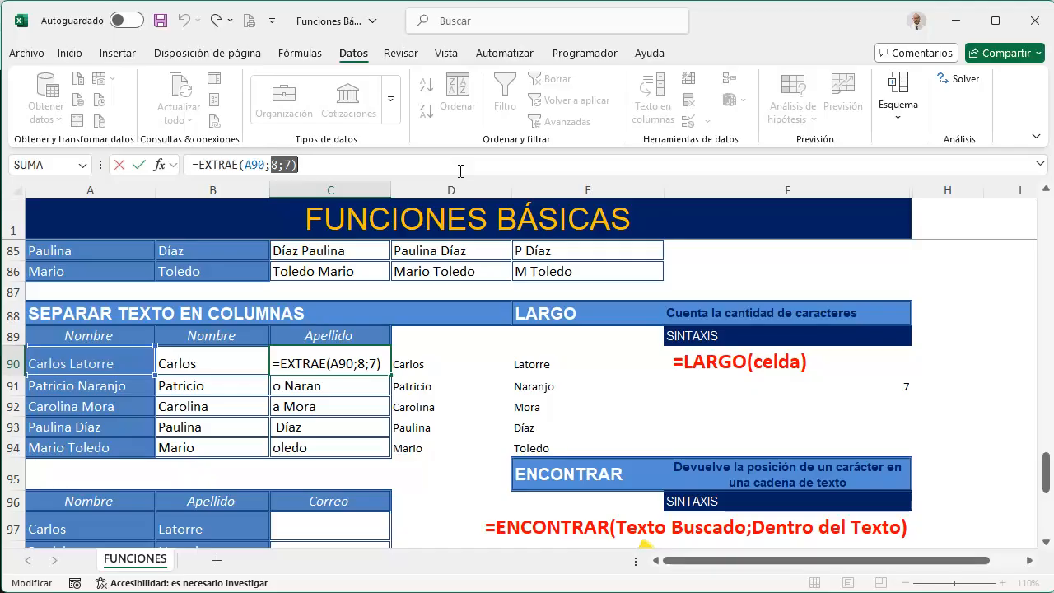
pyautogui.write('en')
pyautogui.press('Down')
pyautogui.press('Tab')
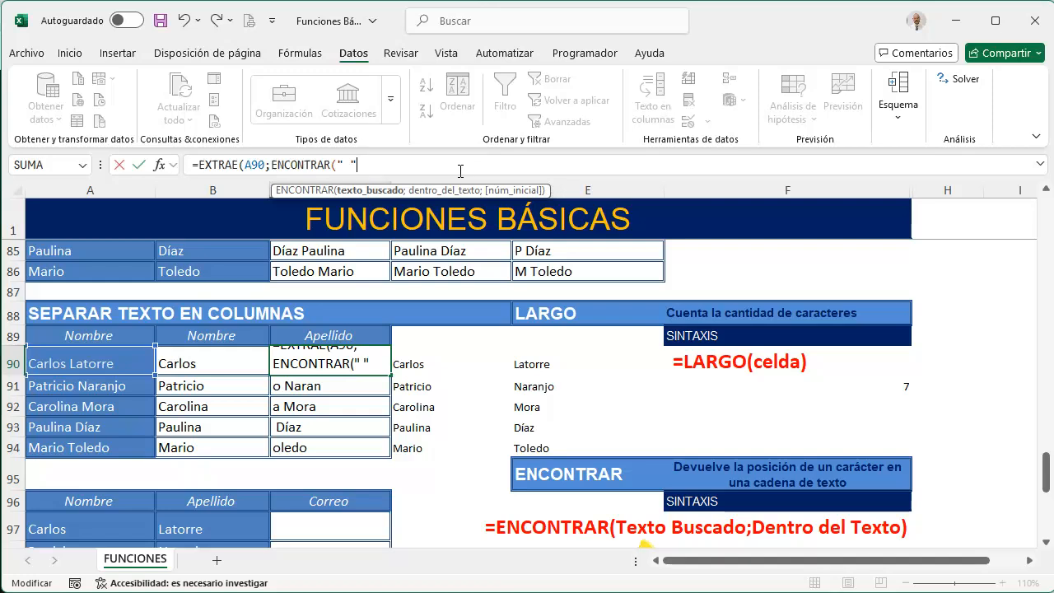
pyautogui.write(';')
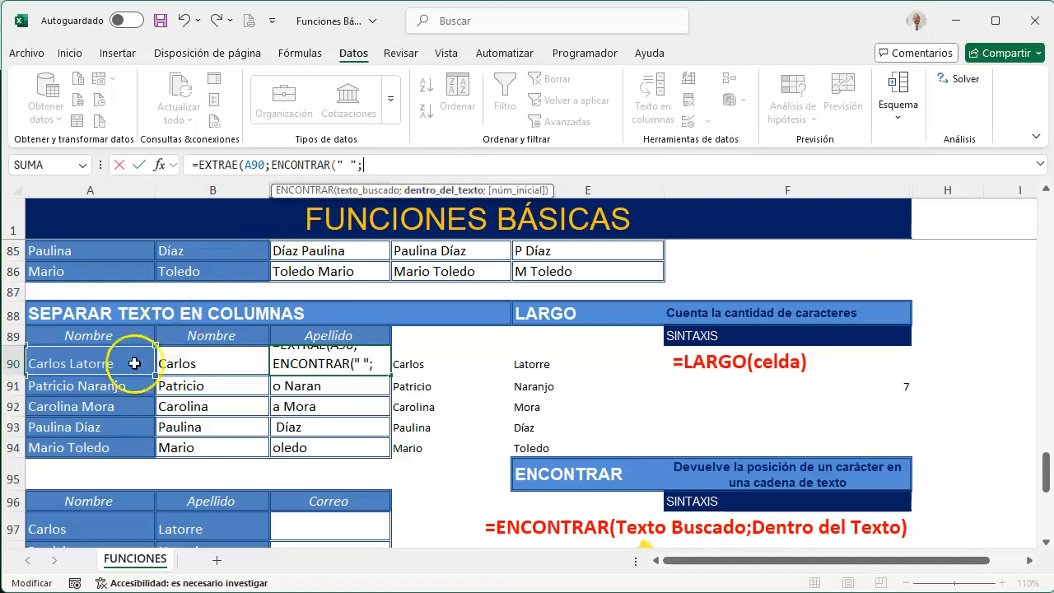
pyautogui.click(109, 353)
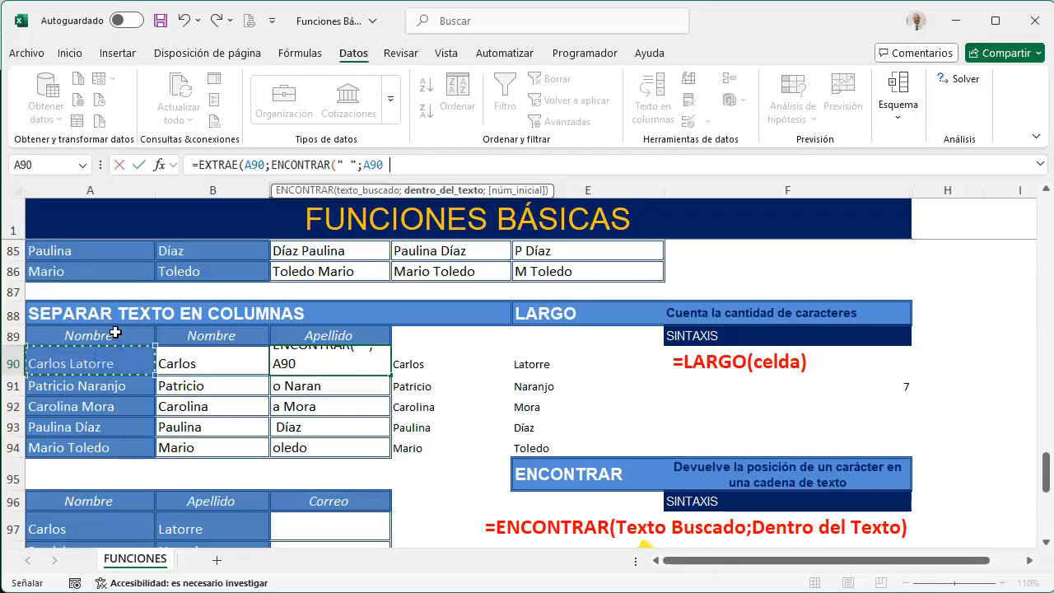
pyautogui.write(')+1')
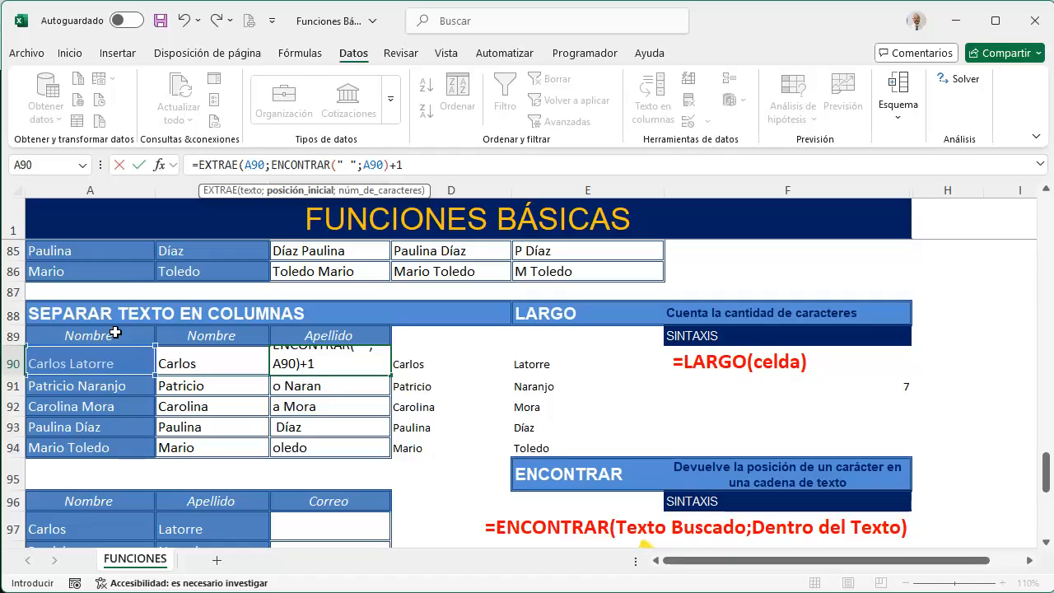
# Add LARGO(A90) as the number of characters in the C90 EXTRAE formula and close the function
pyautogui.write(';')
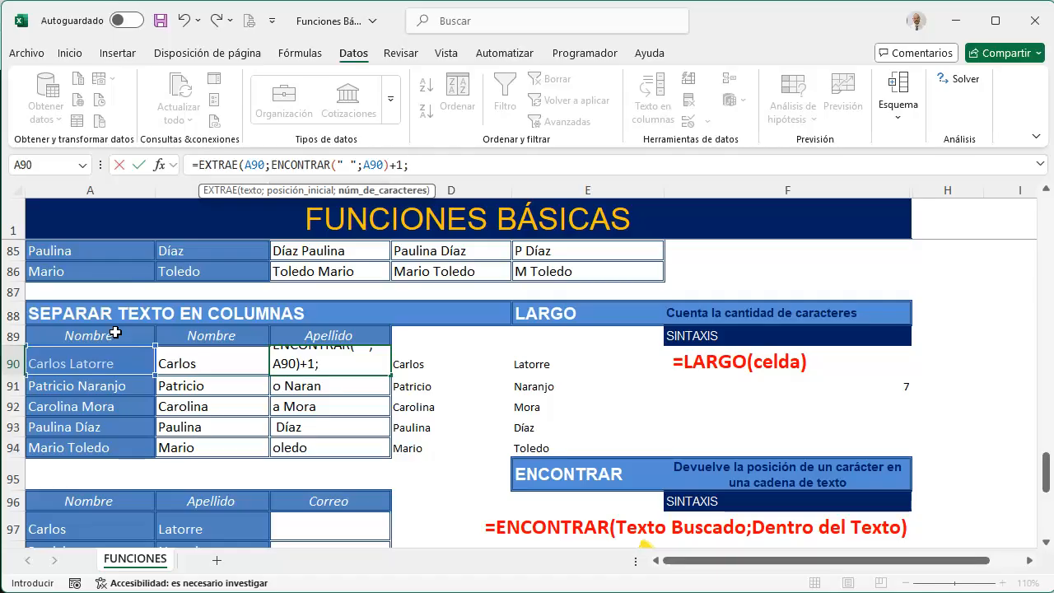
pyautogui.write('largo(')
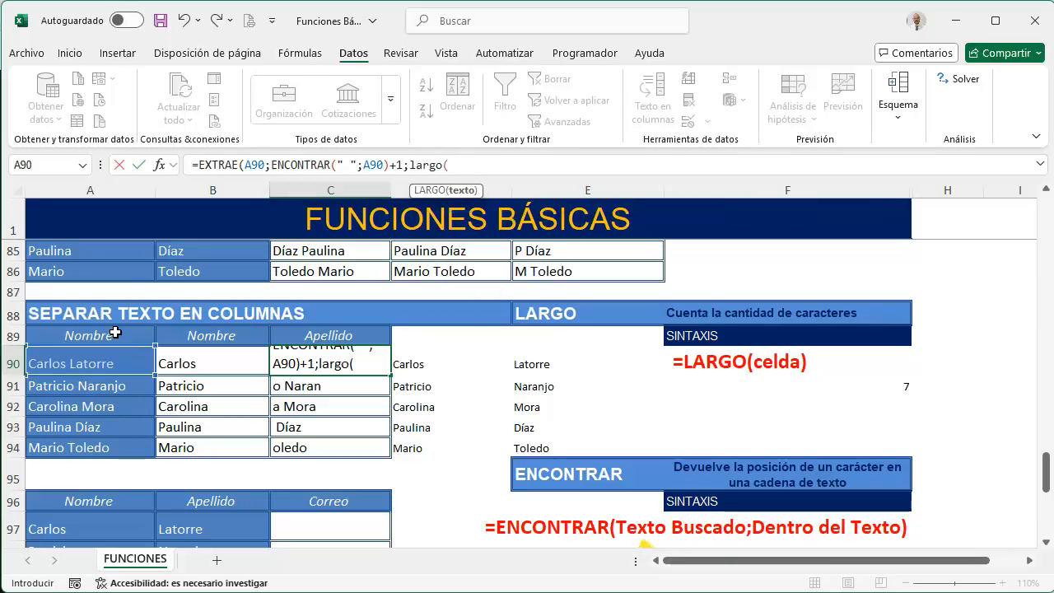
pyautogui.click(90, 360)
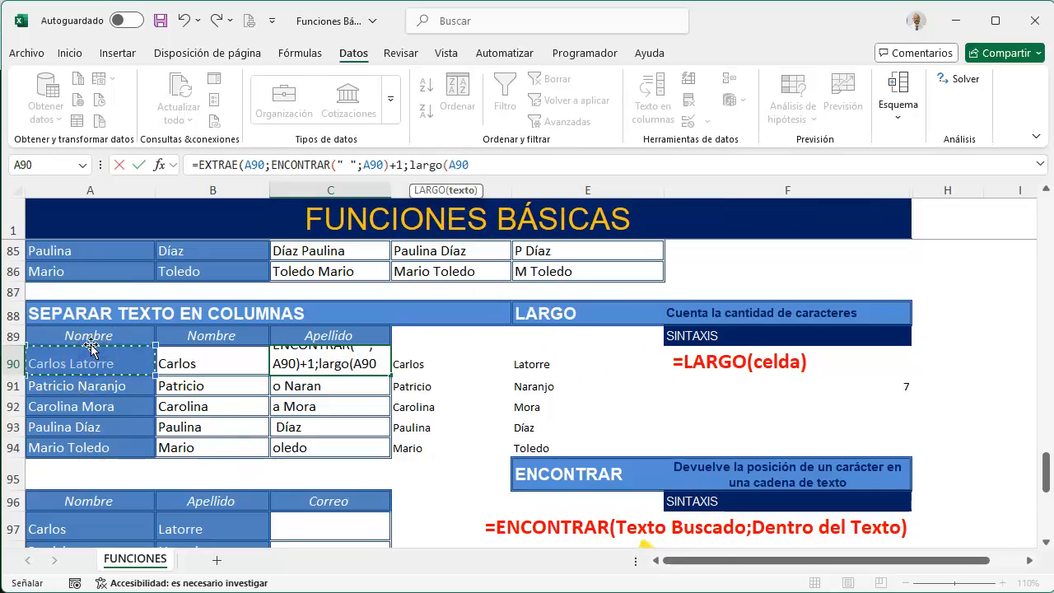
pyautogui.write(')')
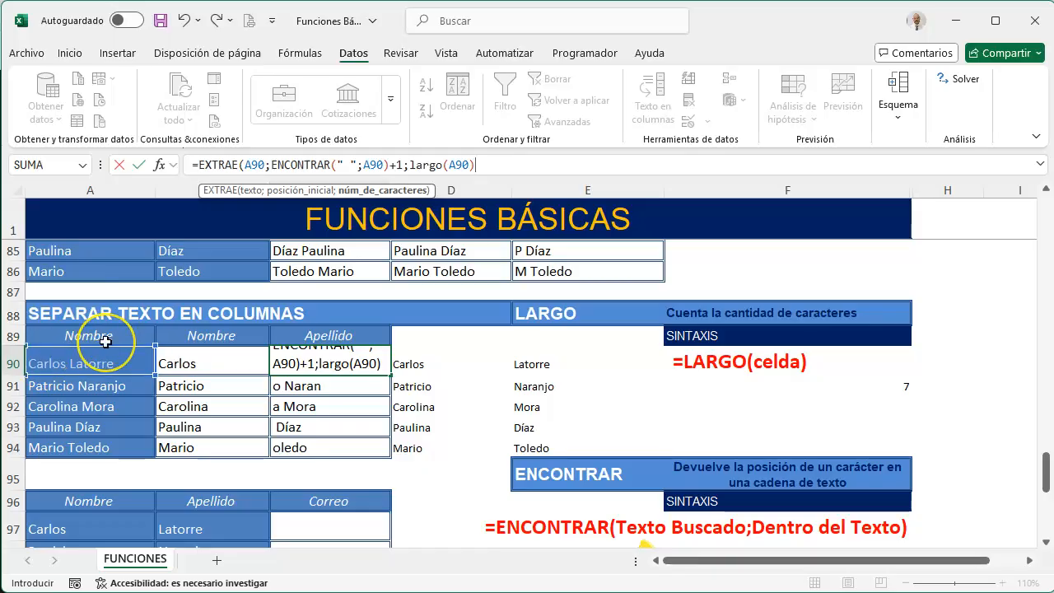
pyautogui.write(')')
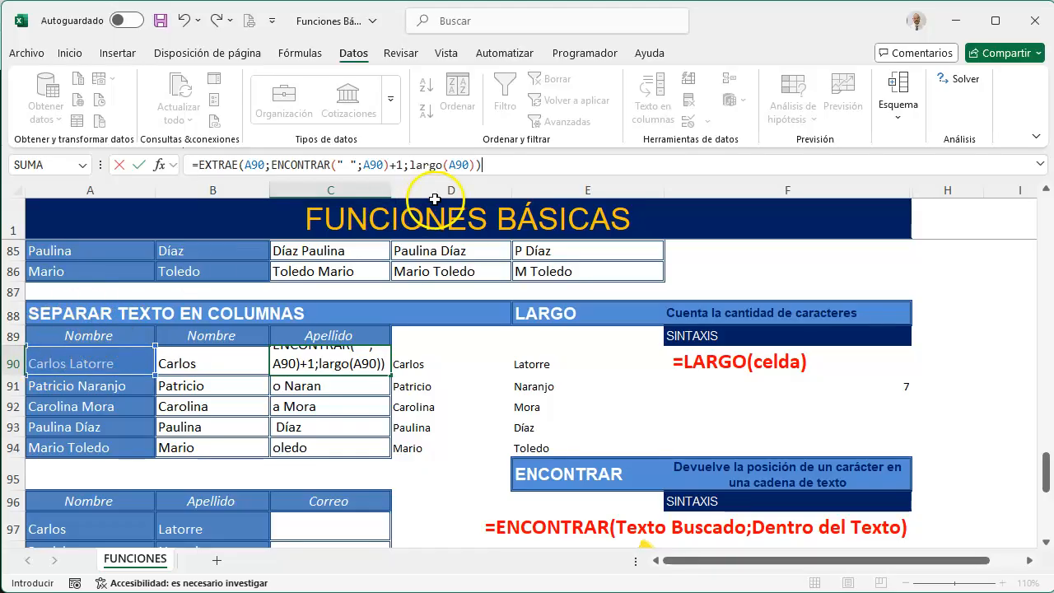
# Examine the matching parentheses of EXTRAE, ENCONTRAR and LARGO in the C90 formula
pyautogui.click(241, 166)
pyautogui.click(480, 164)
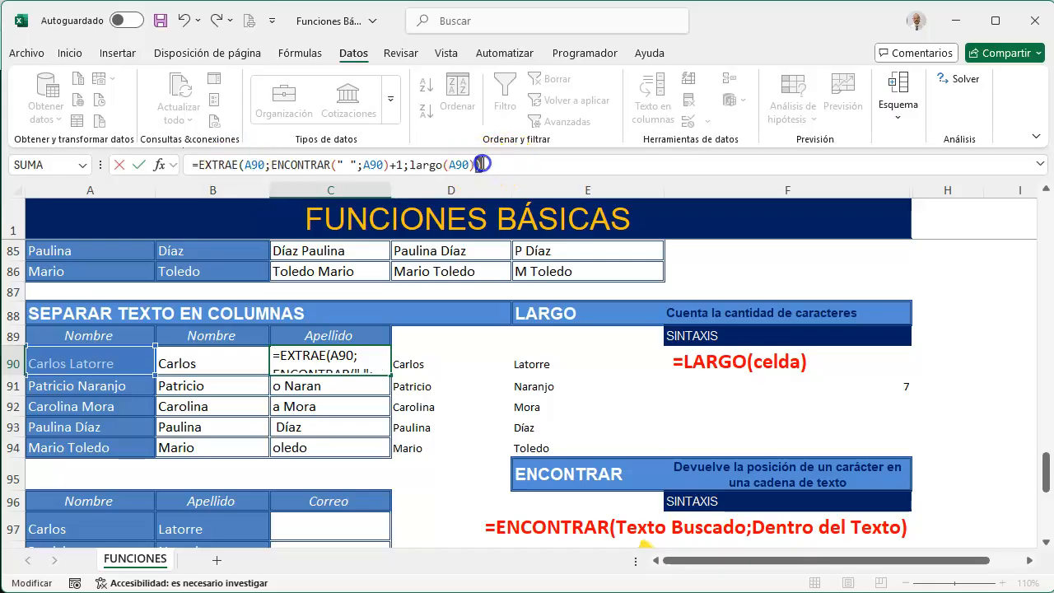
pyautogui.click(337, 165)
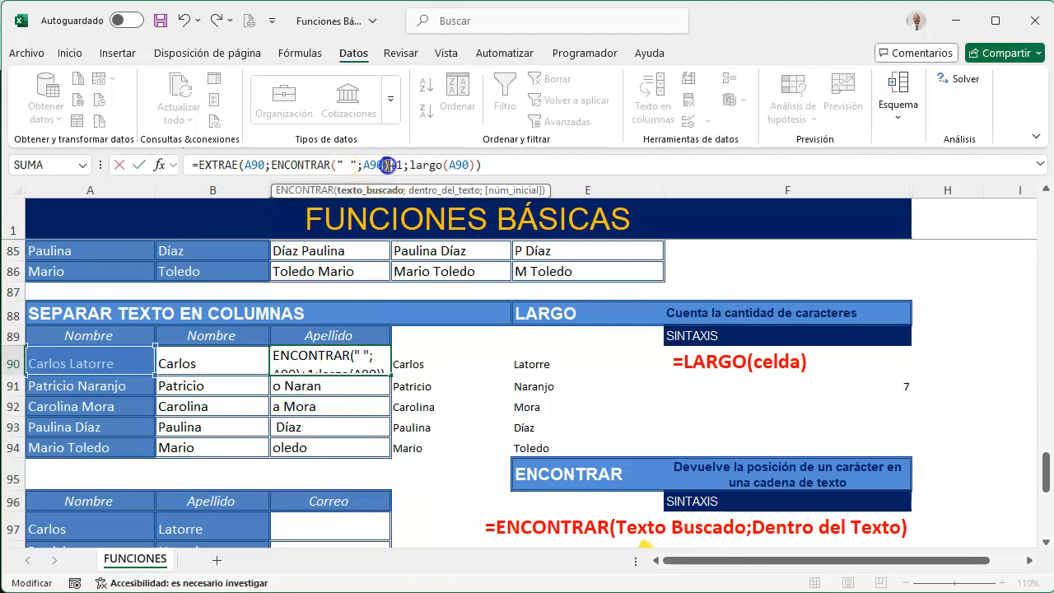
pyautogui.click(387, 165)
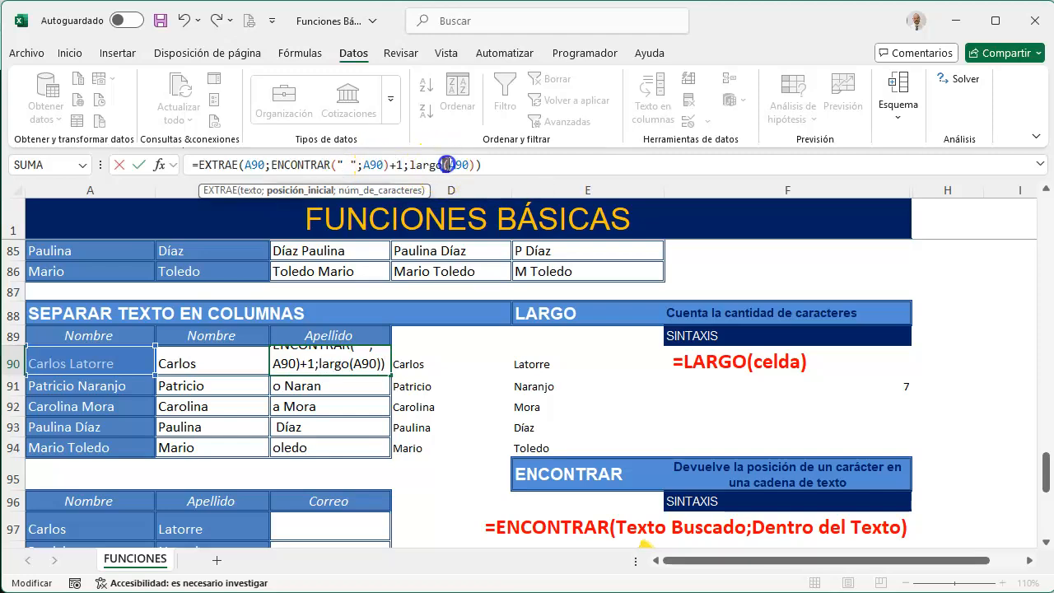
pyautogui.click(446, 165)
pyautogui.click(466, 164)
pyautogui.click(475, 164)
pyautogui.click(480, 165)
# Enter the finished EXTRAE formula in C90 and fill it down to C94
pyautogui.press('Return')
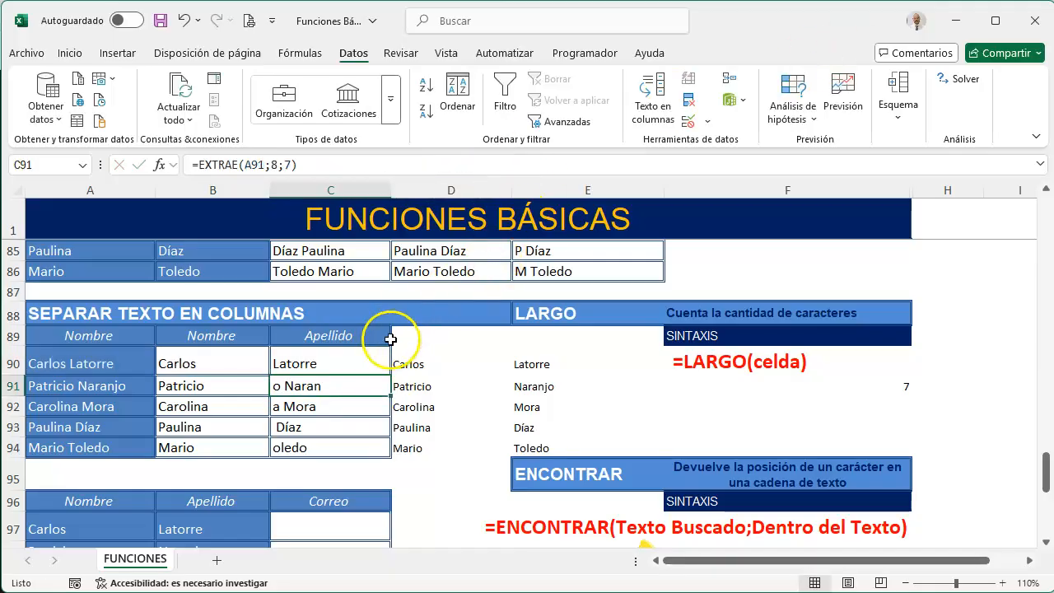
pyautogui.click(346, 360)
pyautogui.moveTo(391, 376); pyautogui.dragTo(392, 453)
# Replace the full name in A90 with a different first name and surname to test the formulas
pyautogui.click(128, 363)
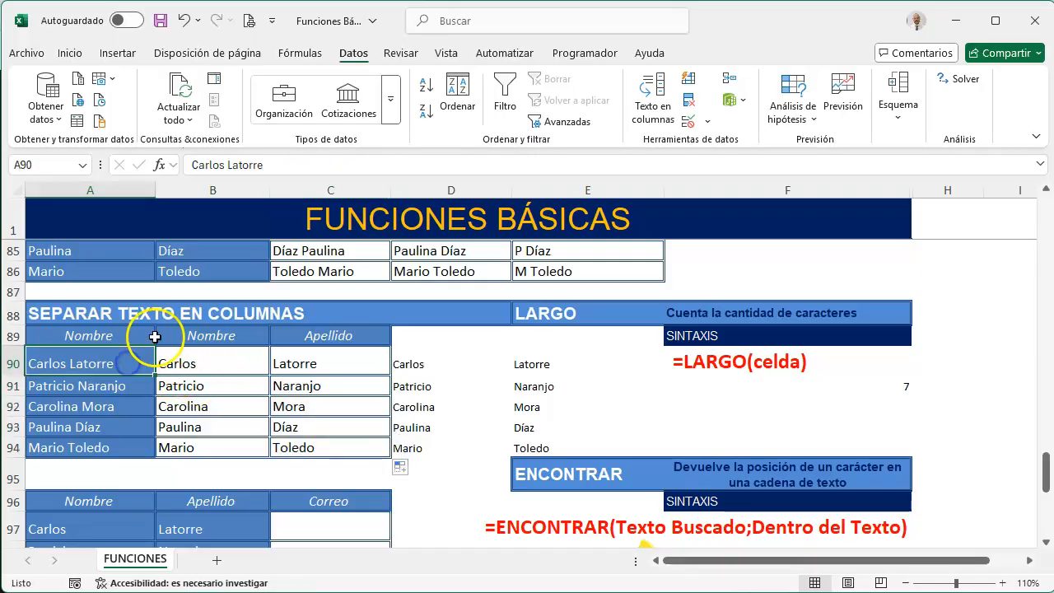
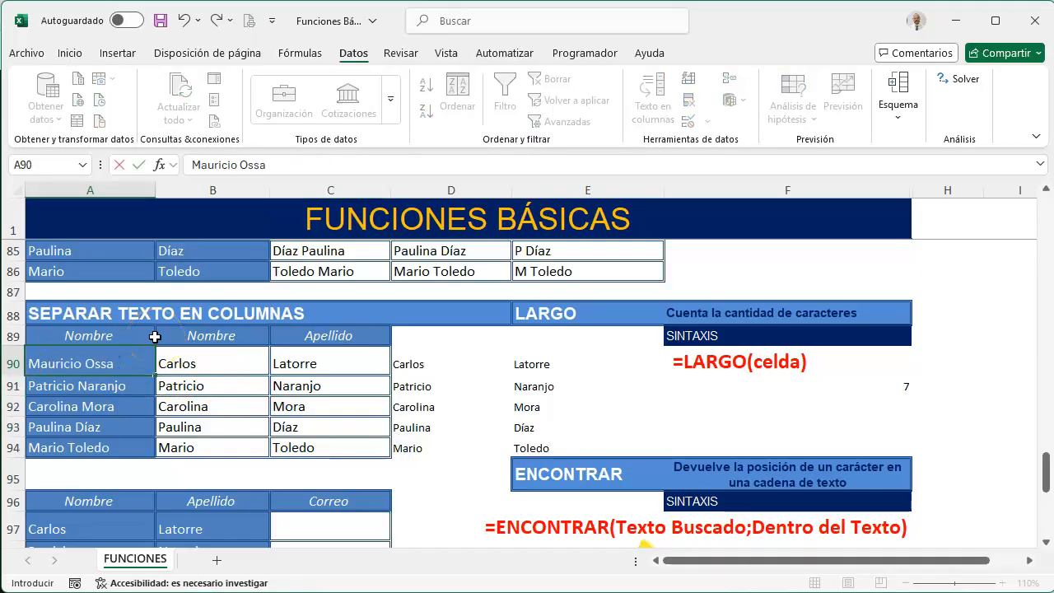
pyautogui.press('Return')
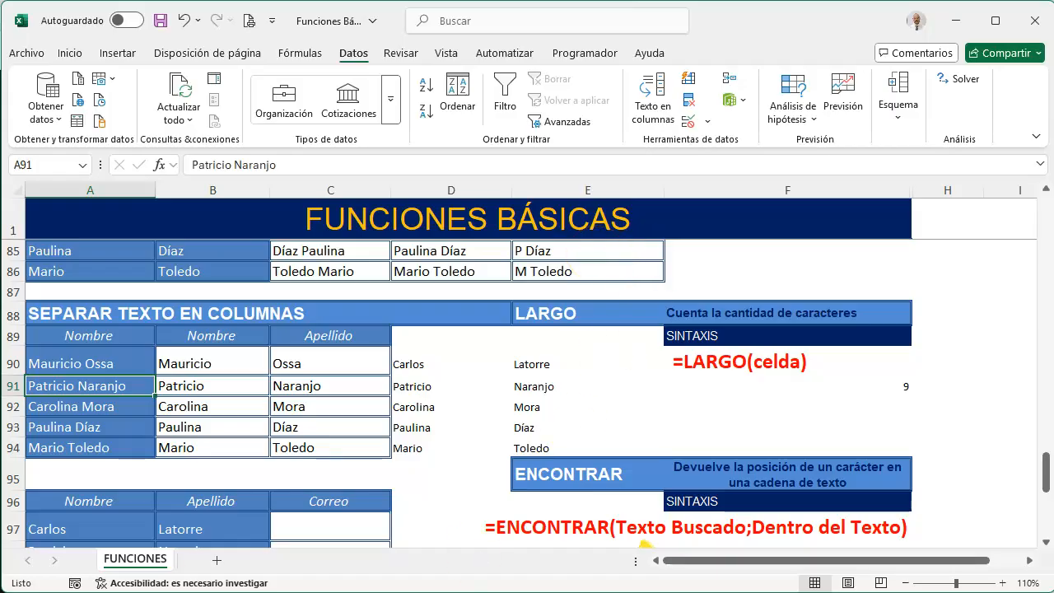
# Review the instructions of the Correo and Usuario exercises further down the sheet
pyautogui.scroll(-2, 322, 487)
pyautogui.scroll(-1, 322, 488)
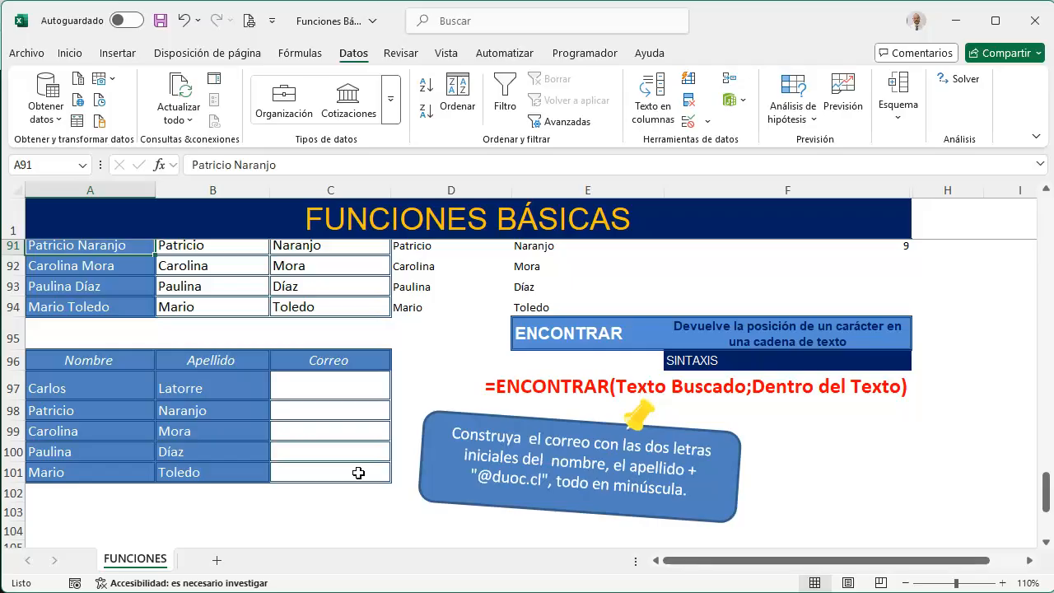
pyautogui.scroll(-3, 412, 440)
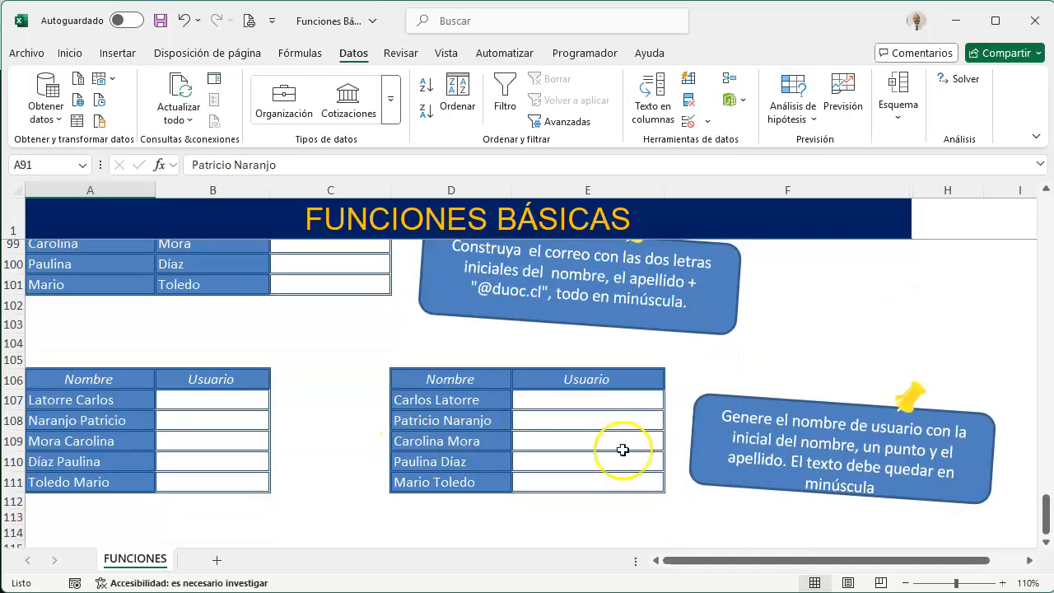